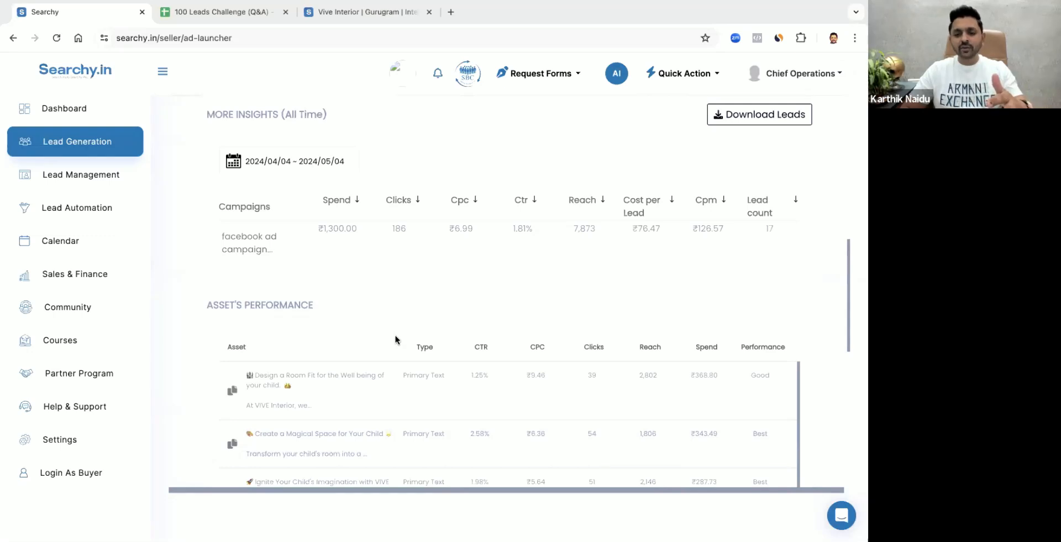
# Review the kids room campaign's asset performance, settings and ad creatives
pyautogui.scroll(-10, 395, 339)
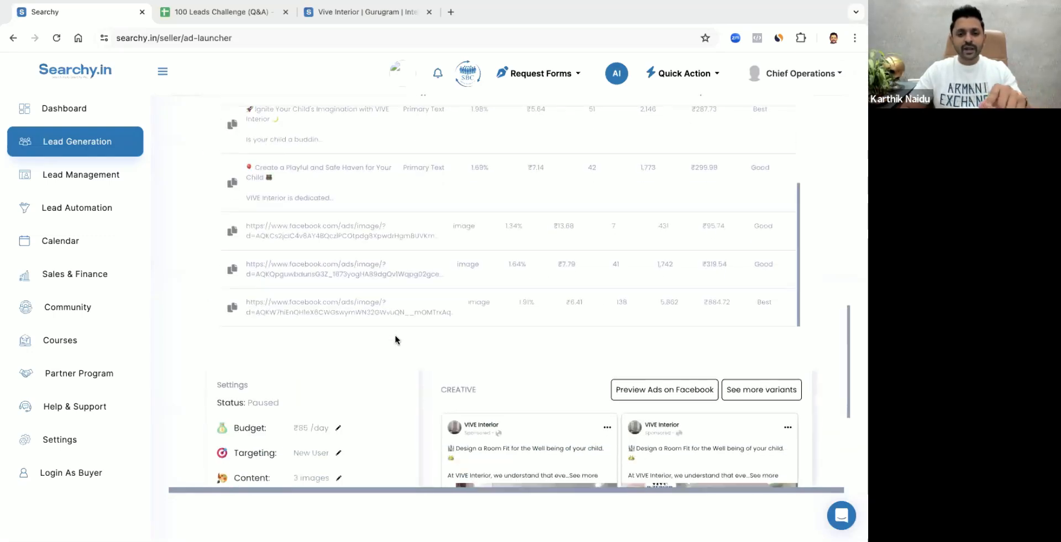
pyautogui.scroll(-2, 394, 340)
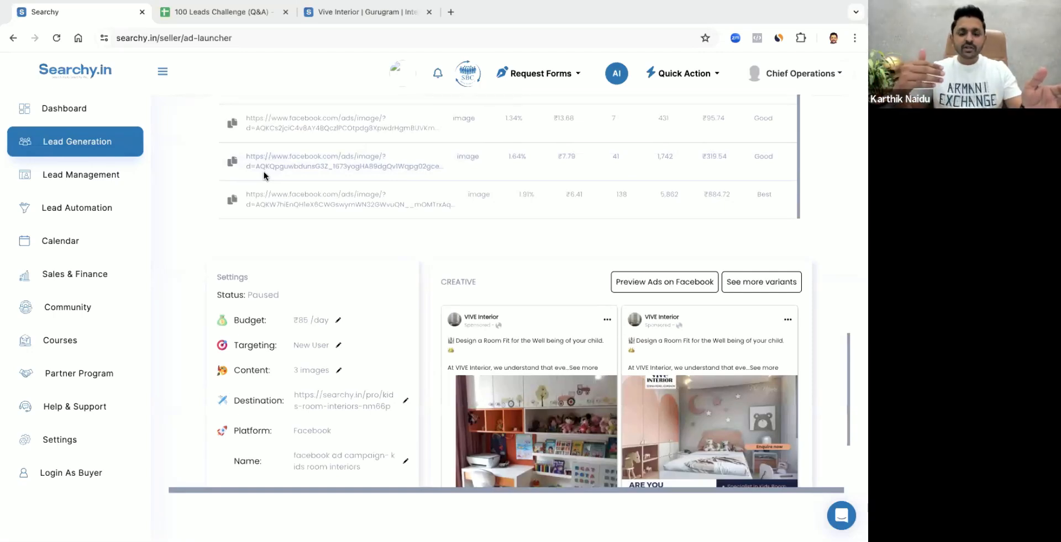
pyautogui.scroll(-3, 670, 250)
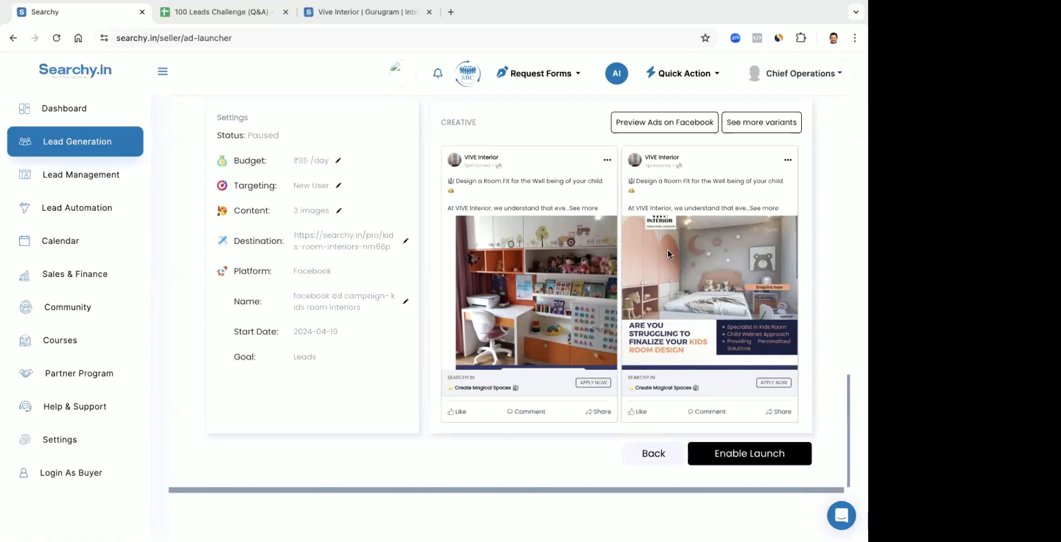
pyautogui.scroll(1, 431, 259)
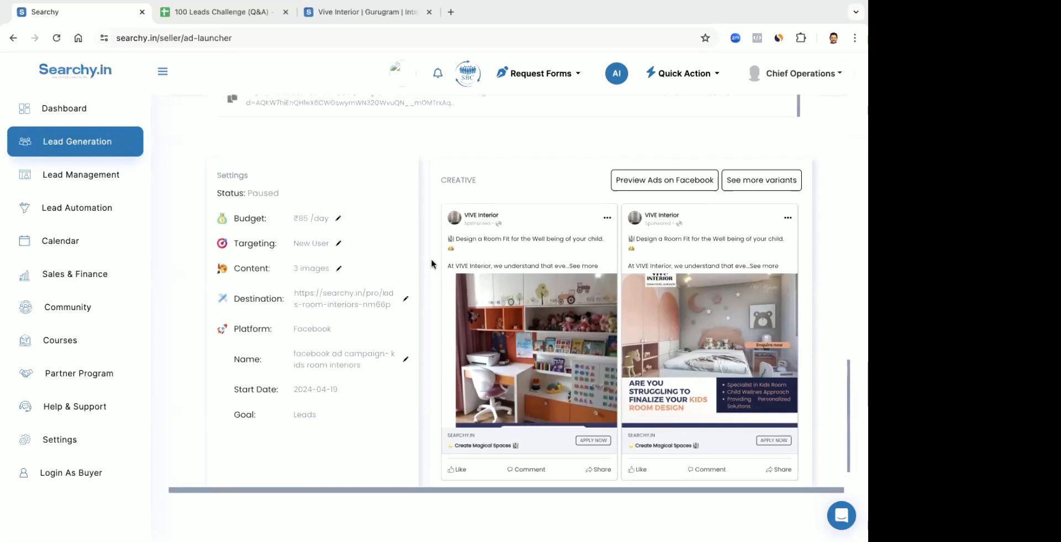
# Open the campaign's targeting for editing and review its interests, age and gender, location and placements, leaving them as they are
pyautogui.click(338, 243)
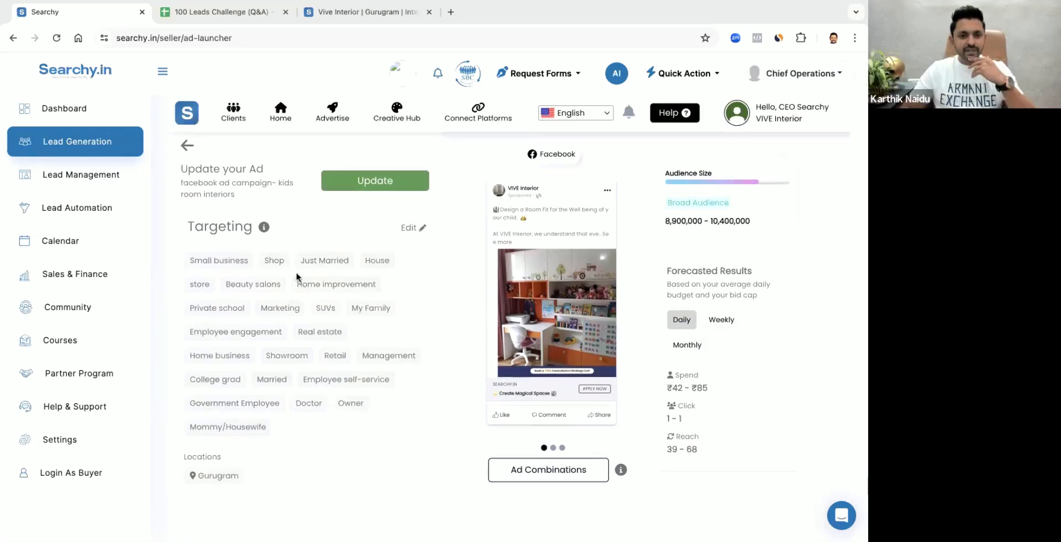
pyautogui.scroll(-1, 266, 298)
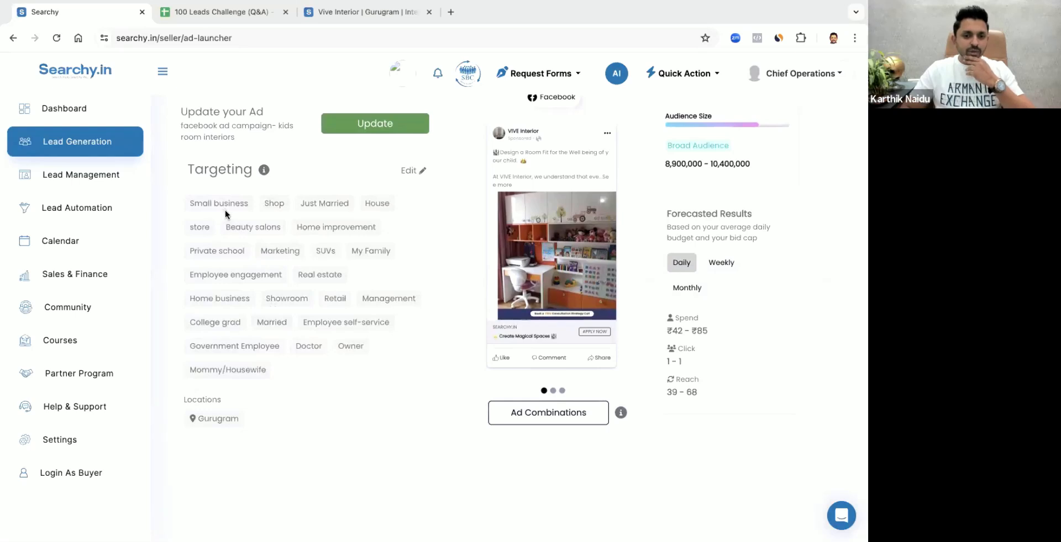
pyautogui.scroll(1, 418, 175)
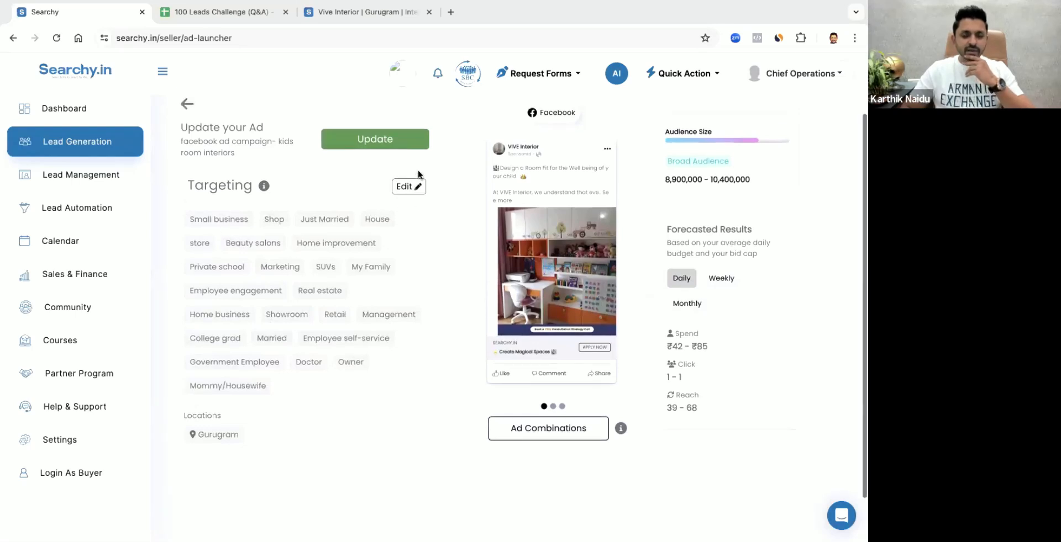
pyautogui.click(417, 184)
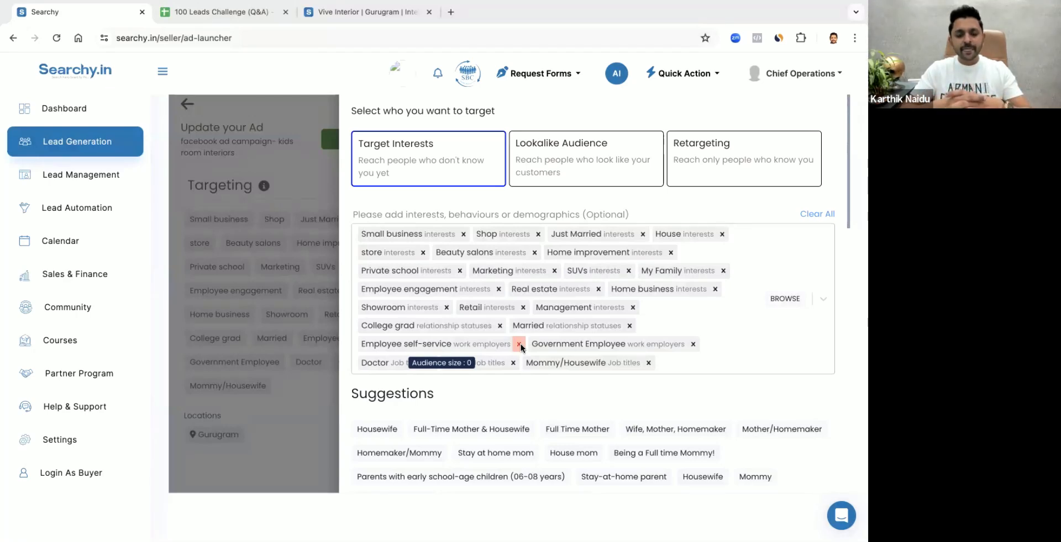
pyautogui.scroll(-10, 671, 421)
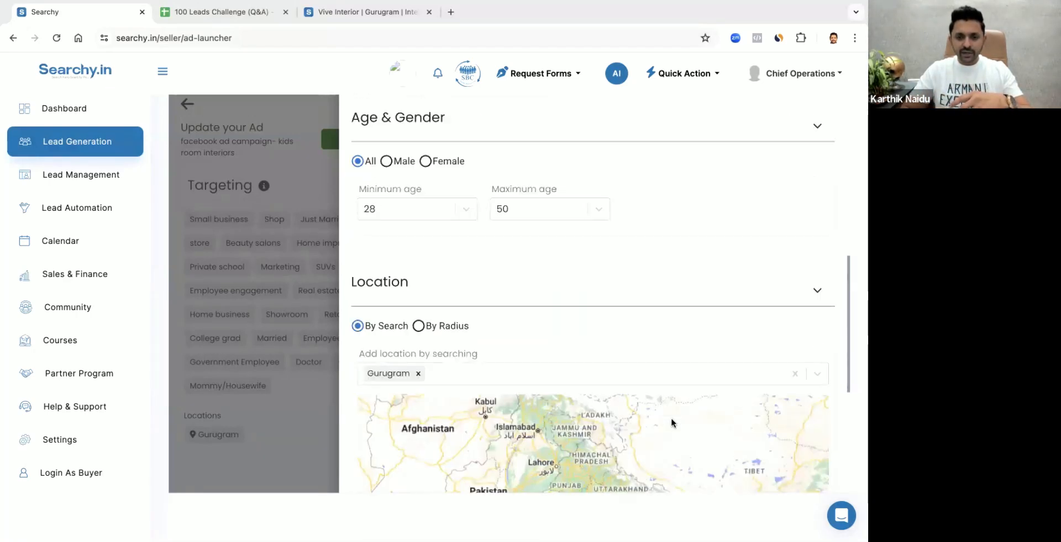
pyautogui.scroll(-5, 671, 422)
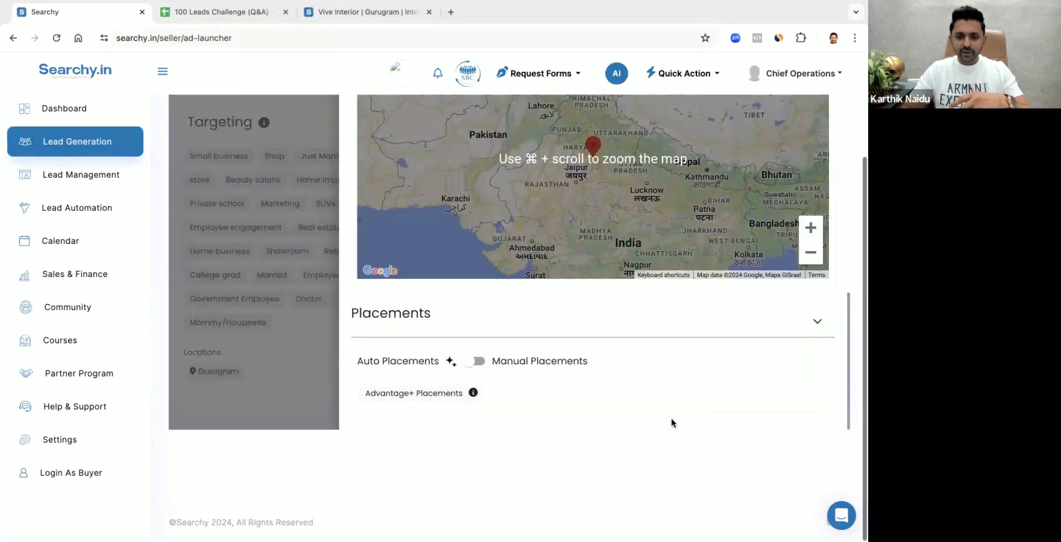
pyautogui.scroll(12, 389, 317)
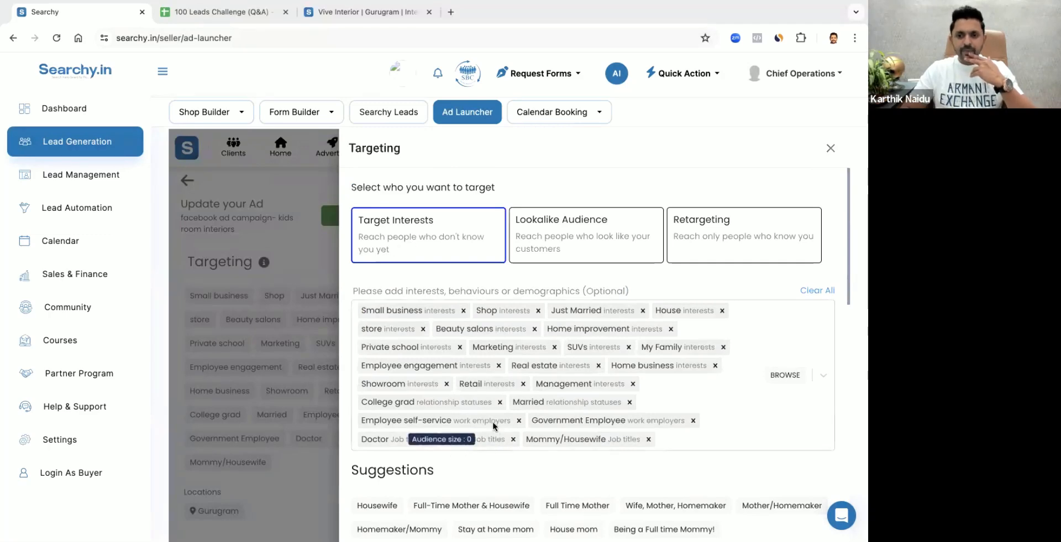
pyautogui.click(301, 145)
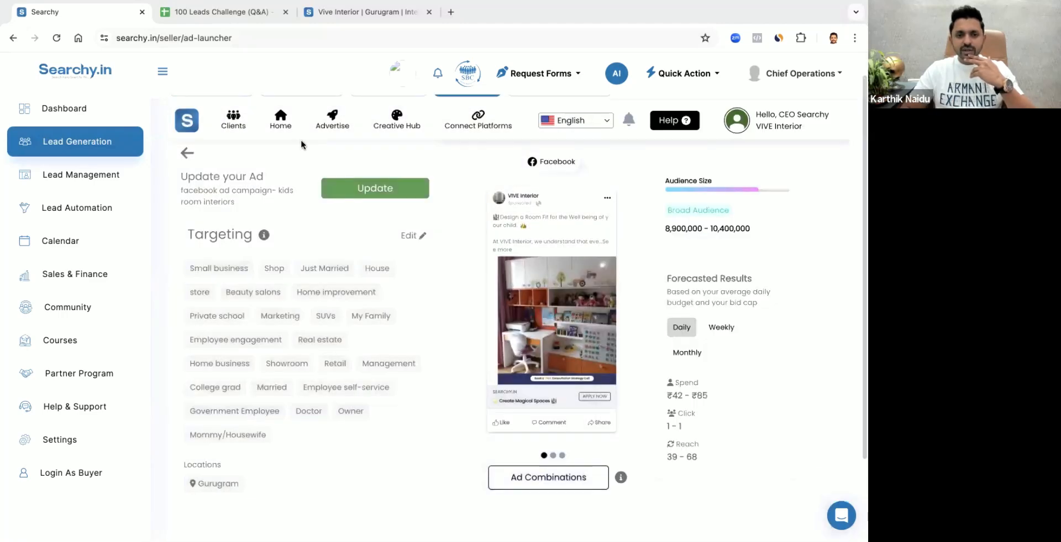
# Duplicate the paused Facebook ad for the kids room interiors campaign from the recent ads
pyautogui.click(330, 122)
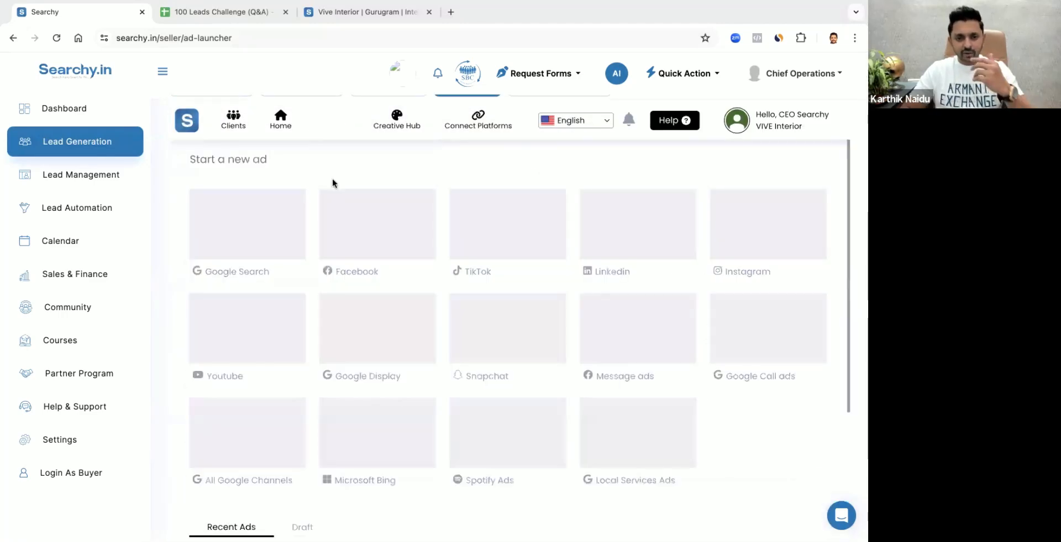
pyautogui.scroll(-7, 379, 339)
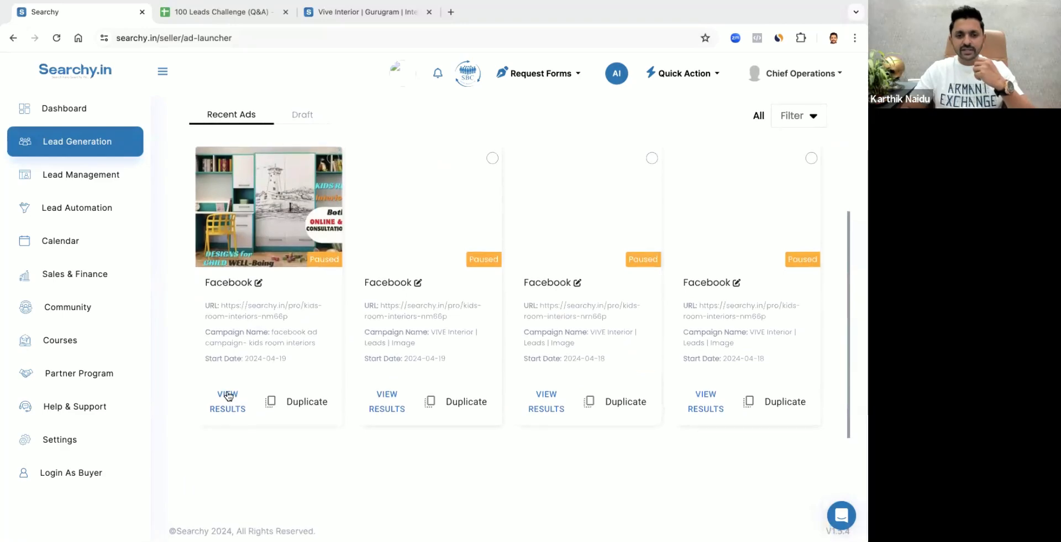
pyautogui.click(309, 409)
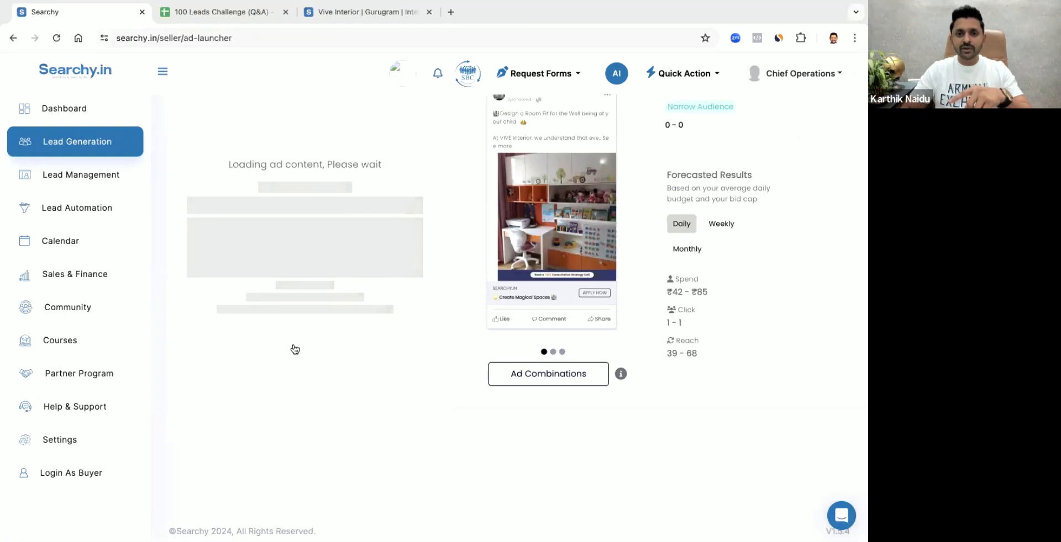
pyautogui.scroll(3, 287, 328)
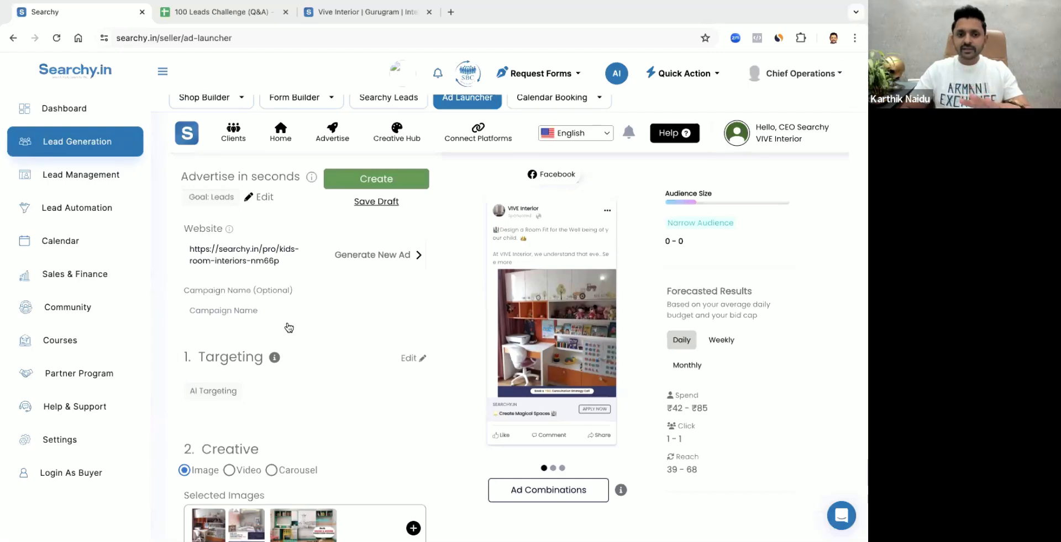
# Look at the suggested media for the duplicated ad's selected images and close it without changing the selection
pyautogui.scroll(-5, 289, 327)
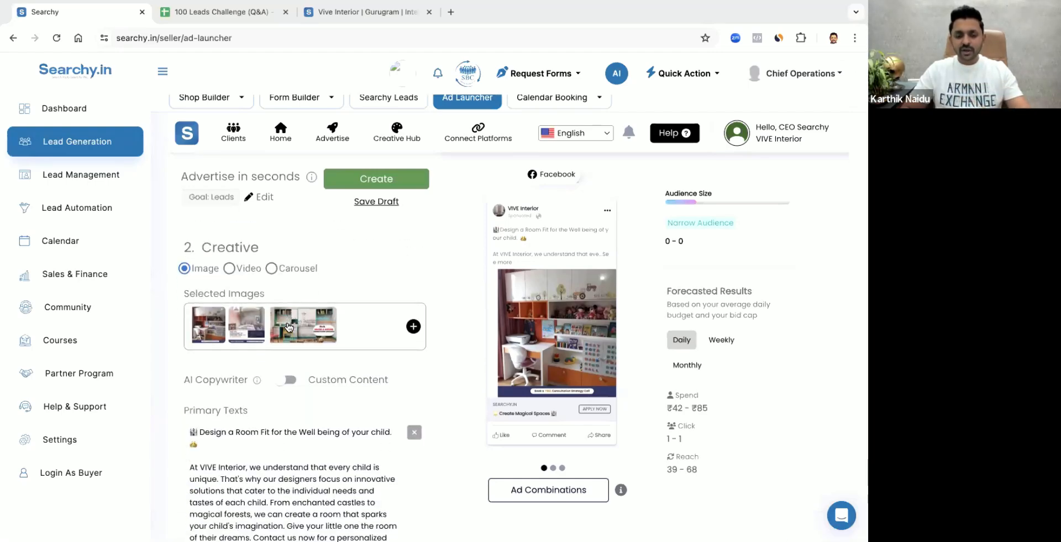
pyautogui.click(234, 333)
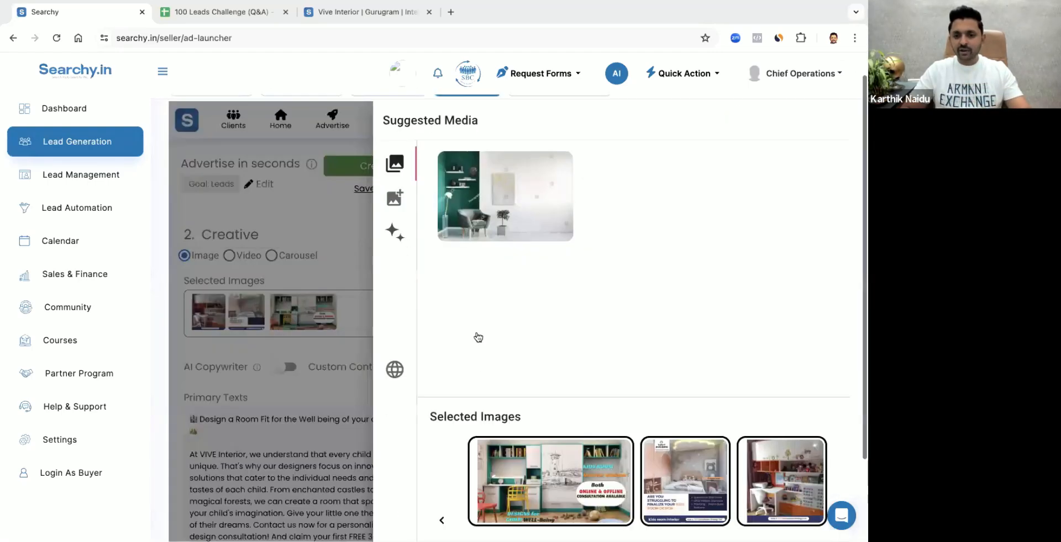
pyautogui.click(336, 264)
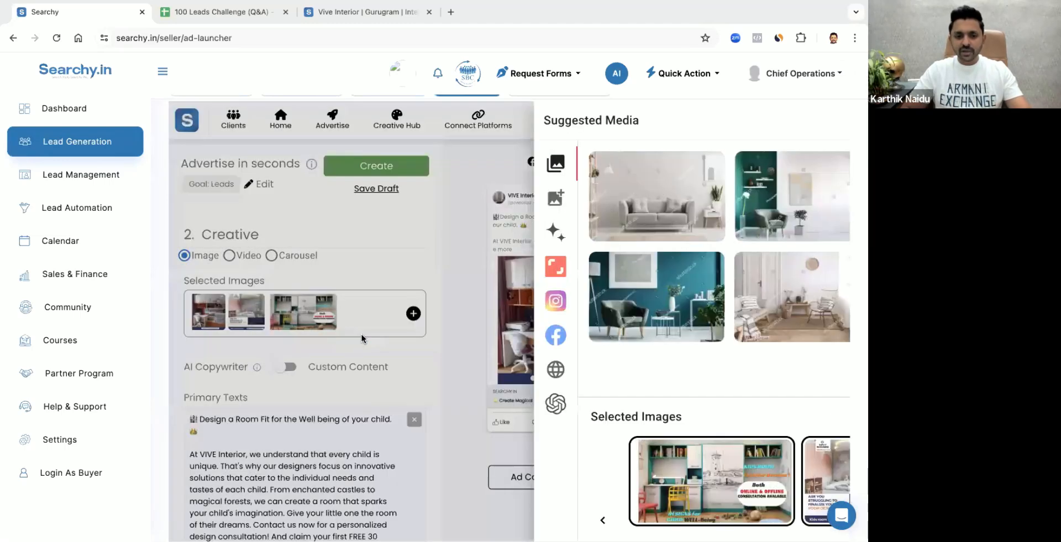
# In the first primary text, replace the period after "your child" with "at just Rs"
pyautogui.scroll(-3, 363, 338)
pyautogui.scroll(-6, 362, 338)
pyautogui.scroll(7, 343, 355)
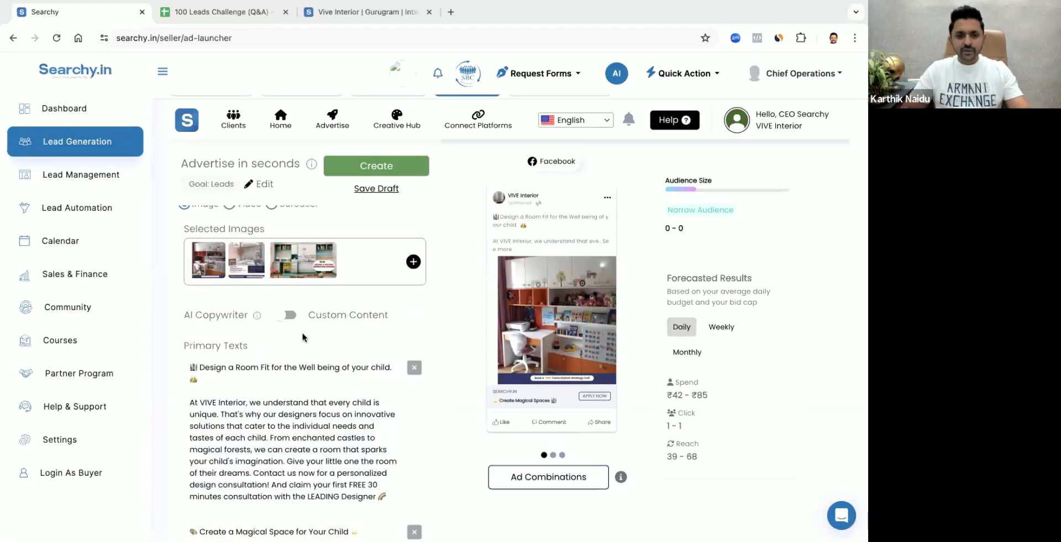
pyautogui.click(232, 367)
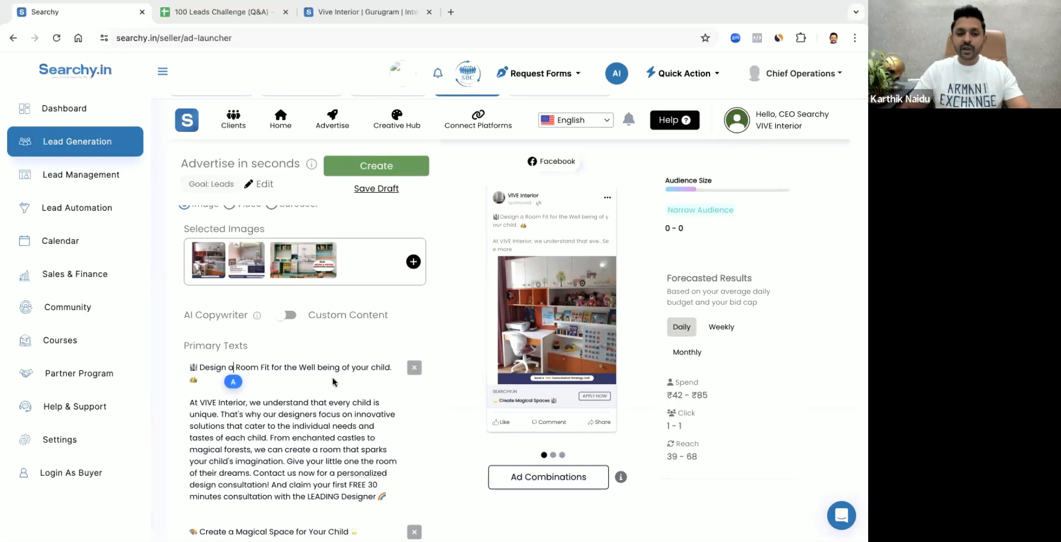
pyautogui.click(391, 367)
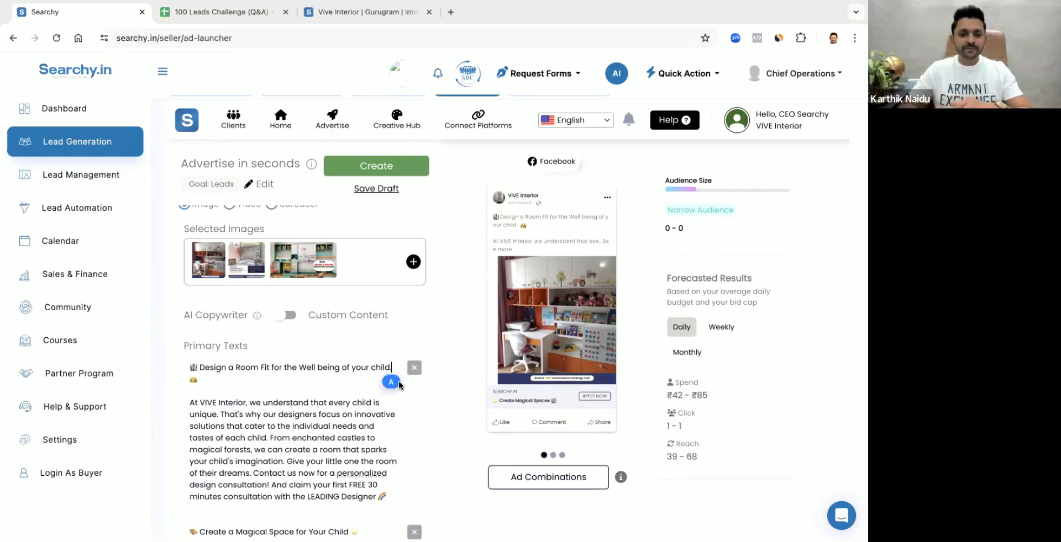
pyautogui.press('BackSpace')
pyautogui.write('at ')
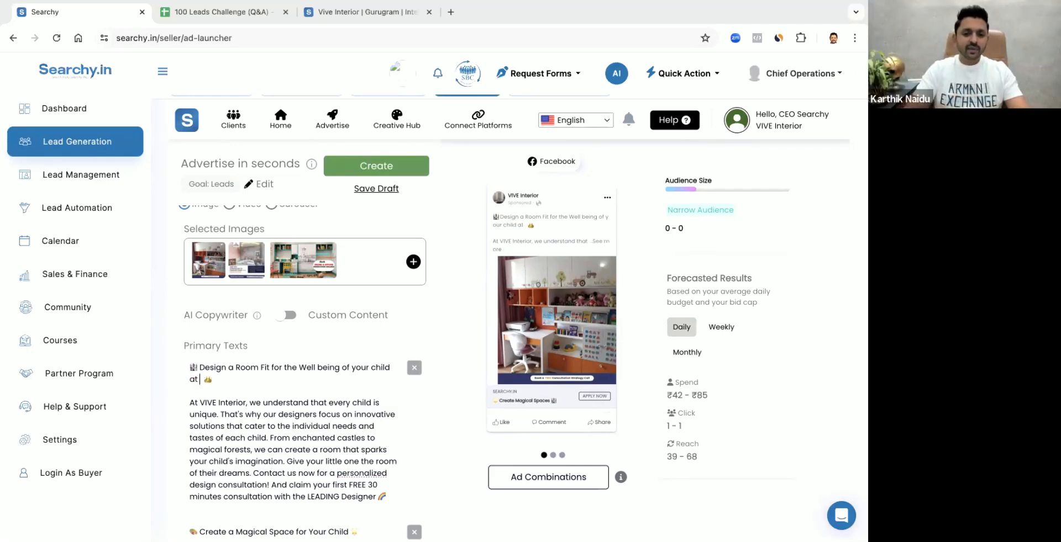
pyautogui.write('just Rs')
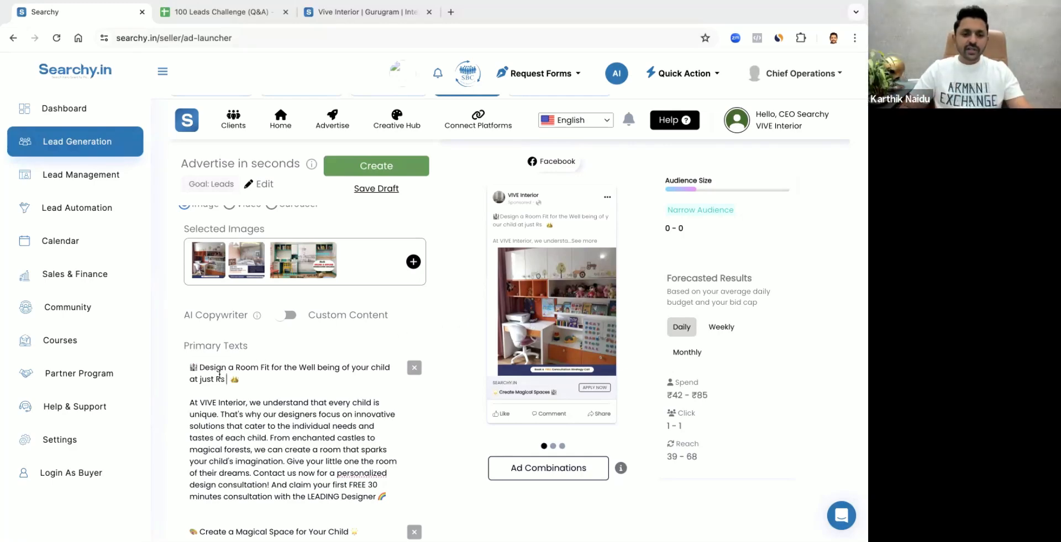
# Remove the extra space after "Rs" in the first primary text's headline
pyautogui.doubleClick(249, 372)
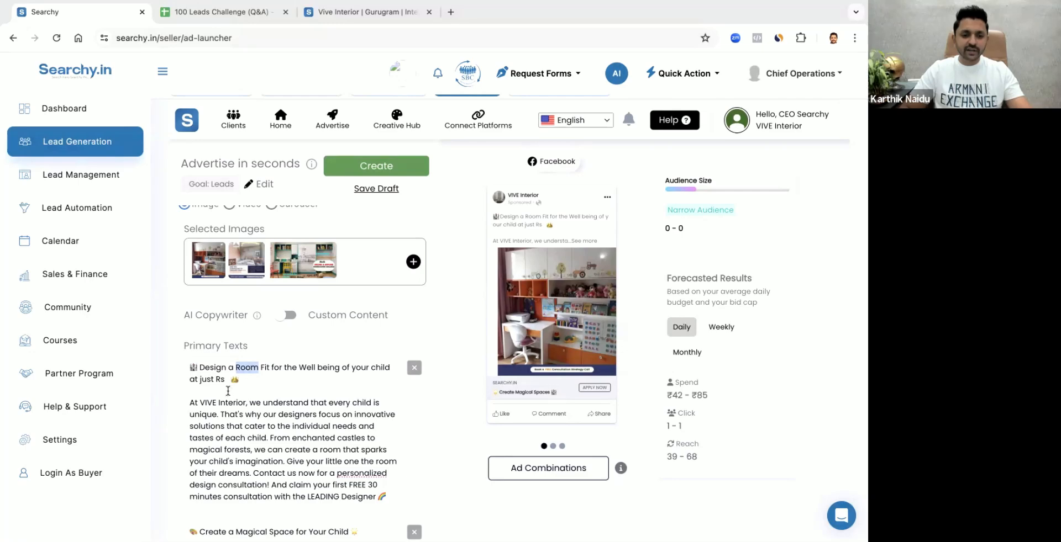
pyautogui.click(215, 380)
pyautogui.scroll(-6, 215, 379)
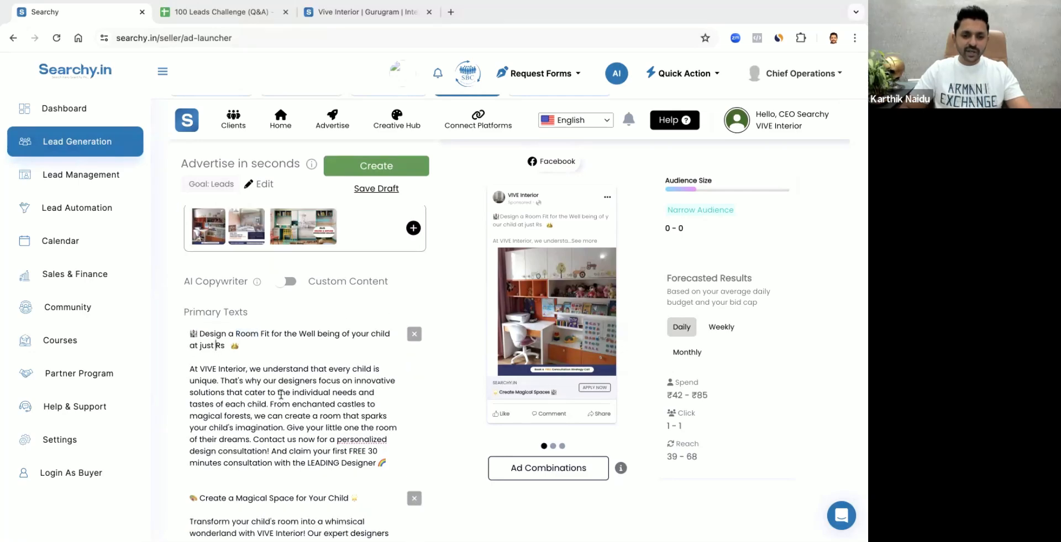
pyautogui.scroll(7, 281, 394)
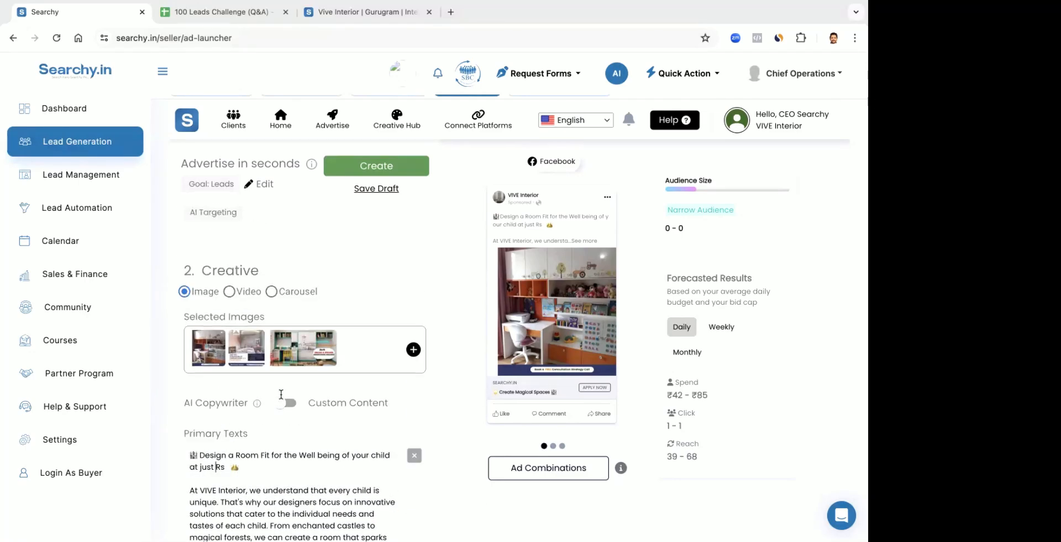
pyautogui.scroll(-2, 245, 321)
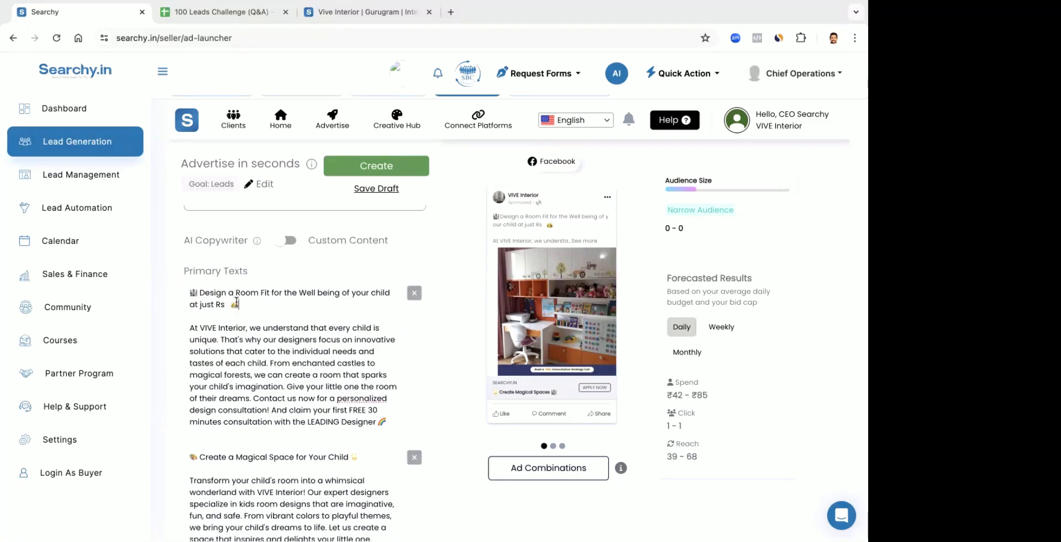
pyautogui.moveTo(240, 305); pyautogui.dragTo(142, 289)
pyautogui.click(187, 292)
pyautogui.press('BackSpace')
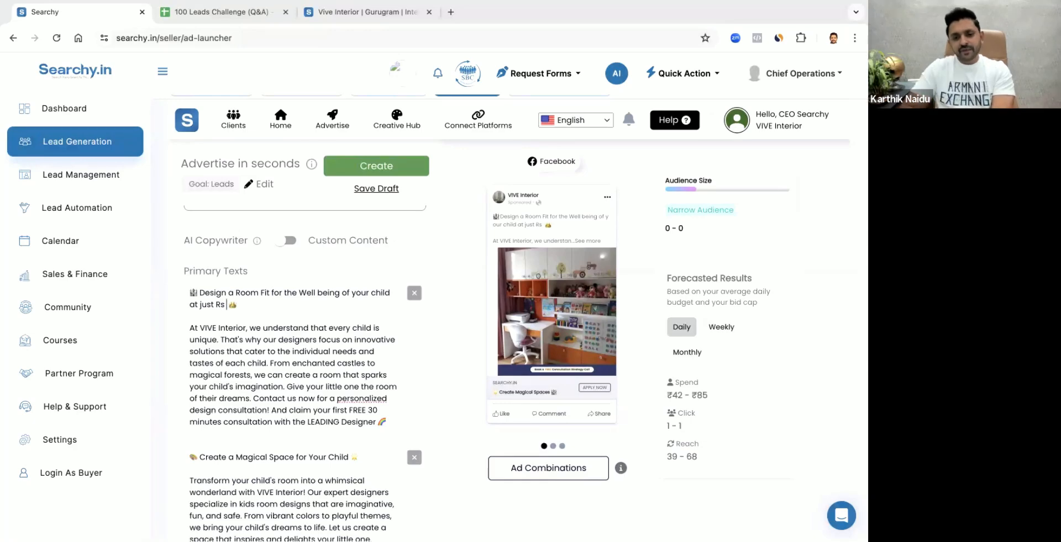
# Preview all ad combinations of the images and primary texts, and return to the ad's creative section
pyautogui.click(562, 467)
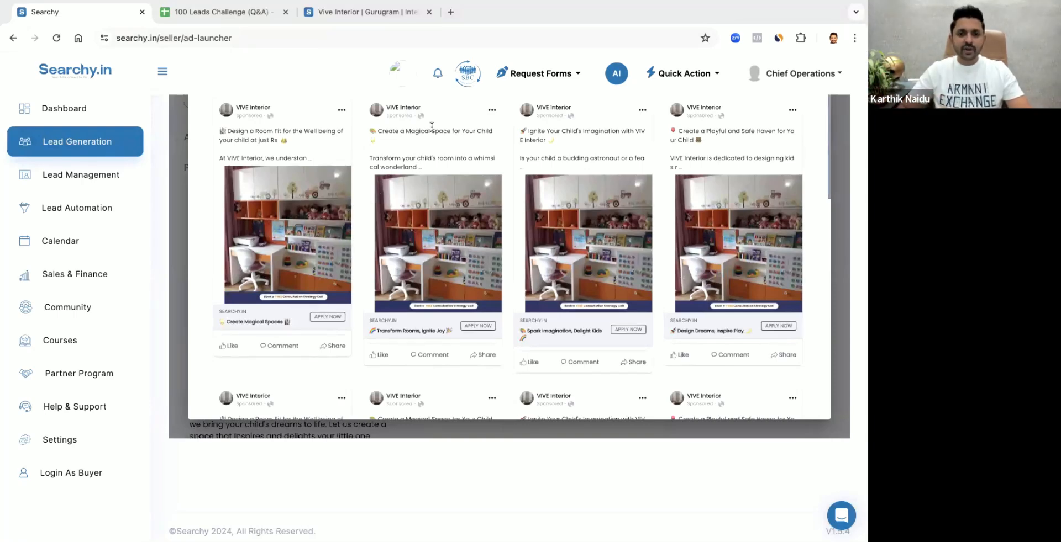
pyautogui.moveTo(381, 133); pyautogui.dragTo(487, 145)
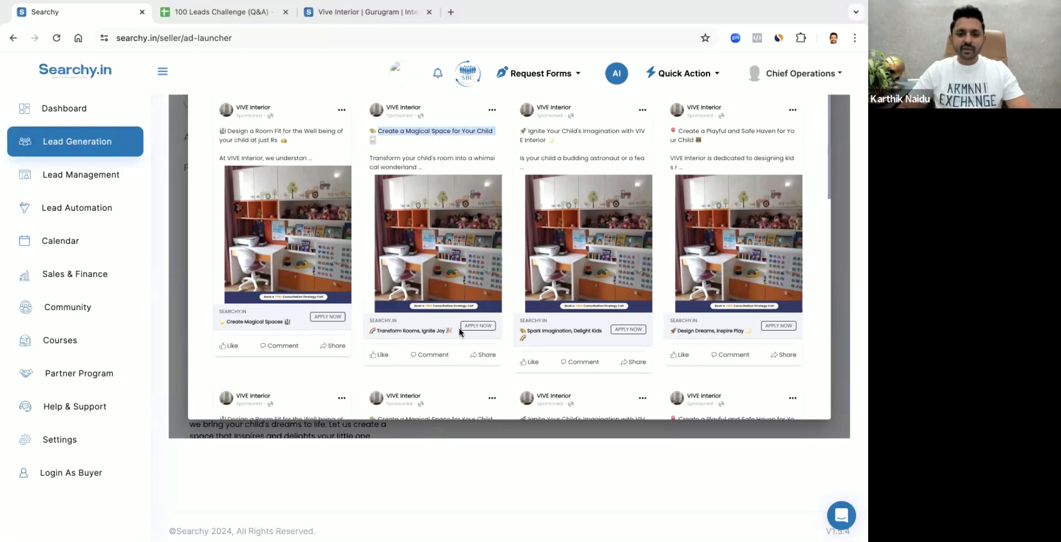
pyautogui.scroll(-1, 482, 269)
pyautogui.scroll(-2, 434, 268)
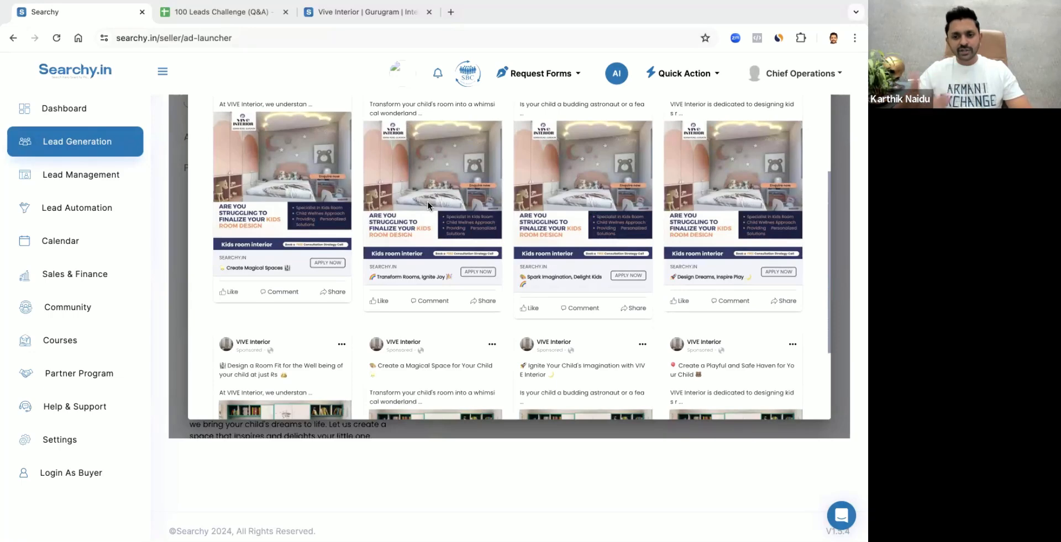
pyautogui.scroll(-3, 465, 270)
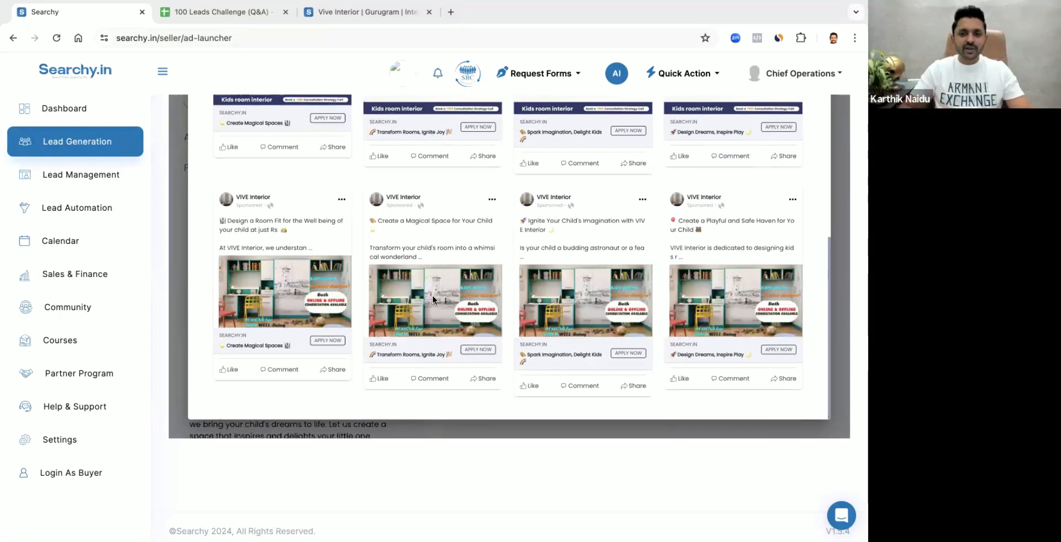
pyautogui.click(176, 374)
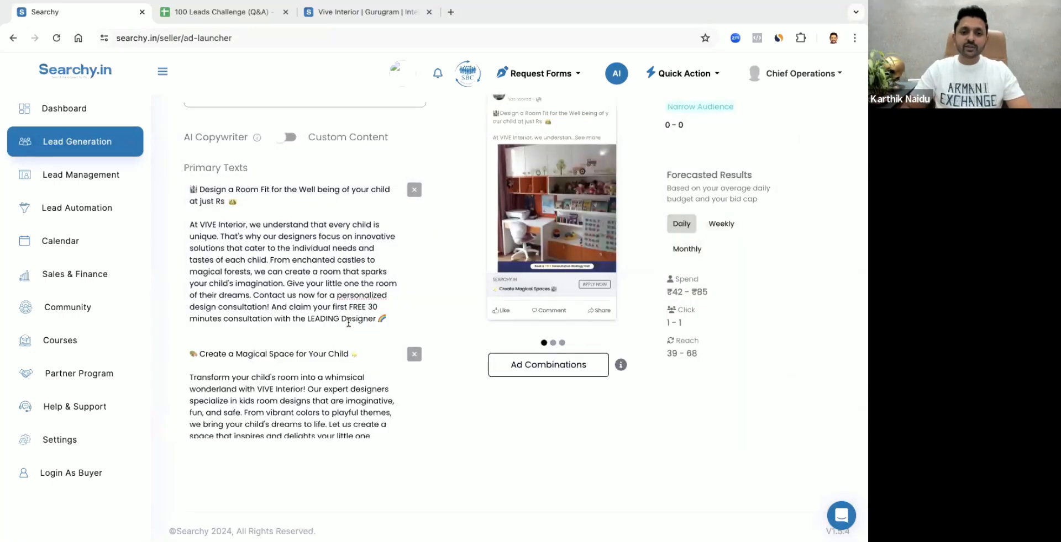
pyautogui.scroll(4, 482, 369)
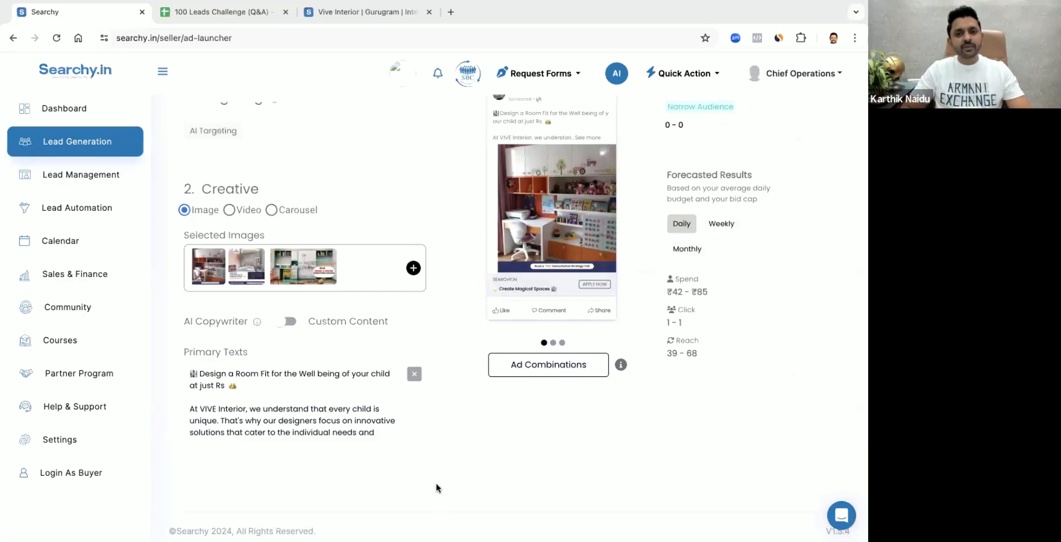
# Add the price "99,999/-" after "at just Rs" in the first primary text's opening line
pyautogui.scroll(3, 436, 484)
pyautogui.scroll(-3, 398, 418)
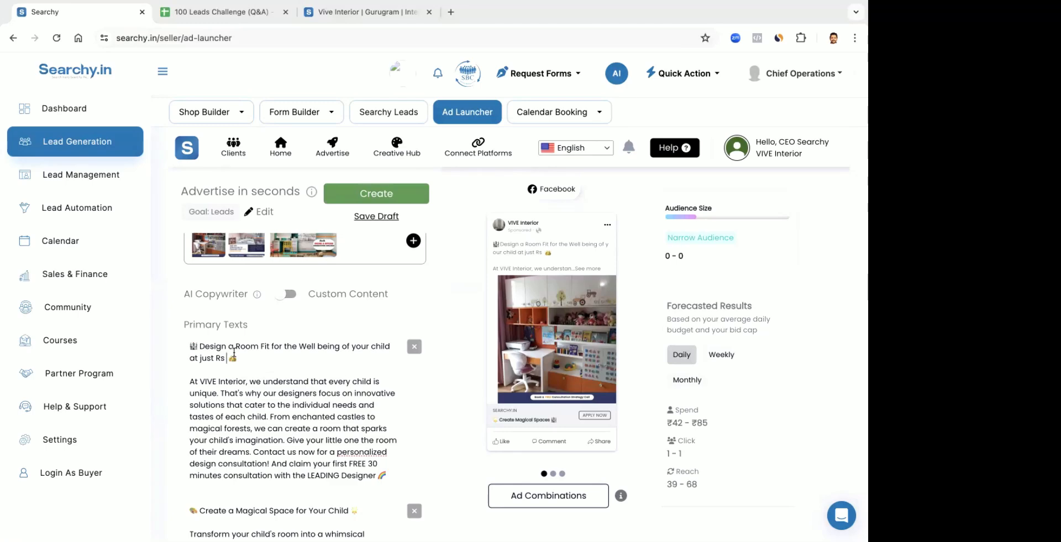
pyautogui.write('99,999')
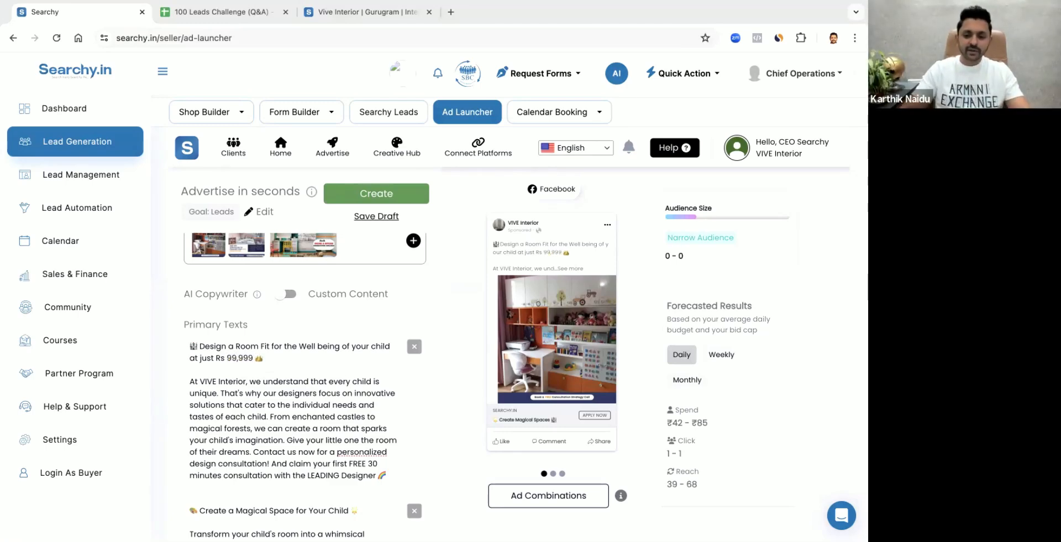
pyautogui.write('/-')
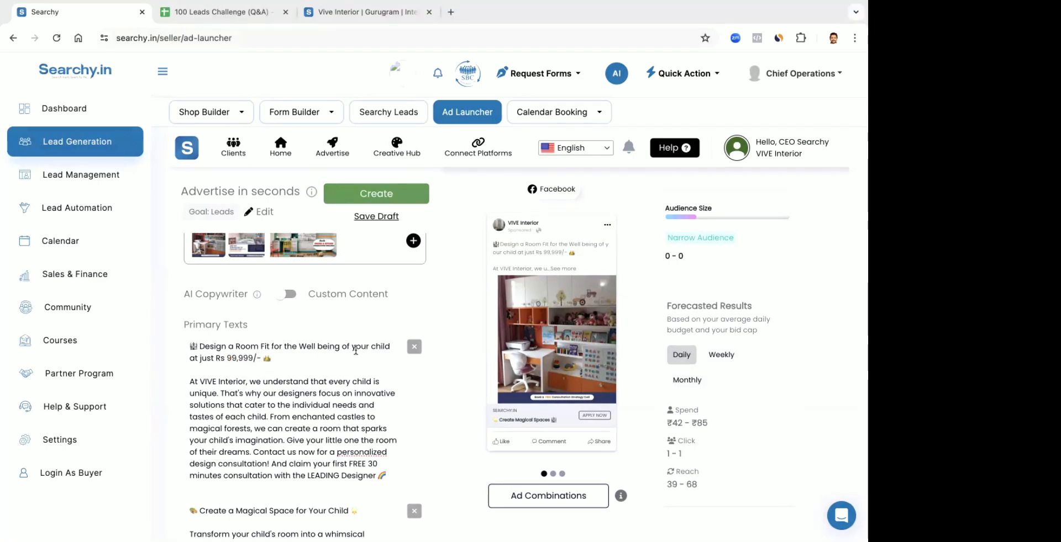
# Replace "Design a Room Fit for the Well being of your child" in the first primary text with "Gift your child their Dream Room"
pyautogui.moveTo(351, 347); pyautogui.dragTo(200, 349)
pyautogui.write('Gift your child ')
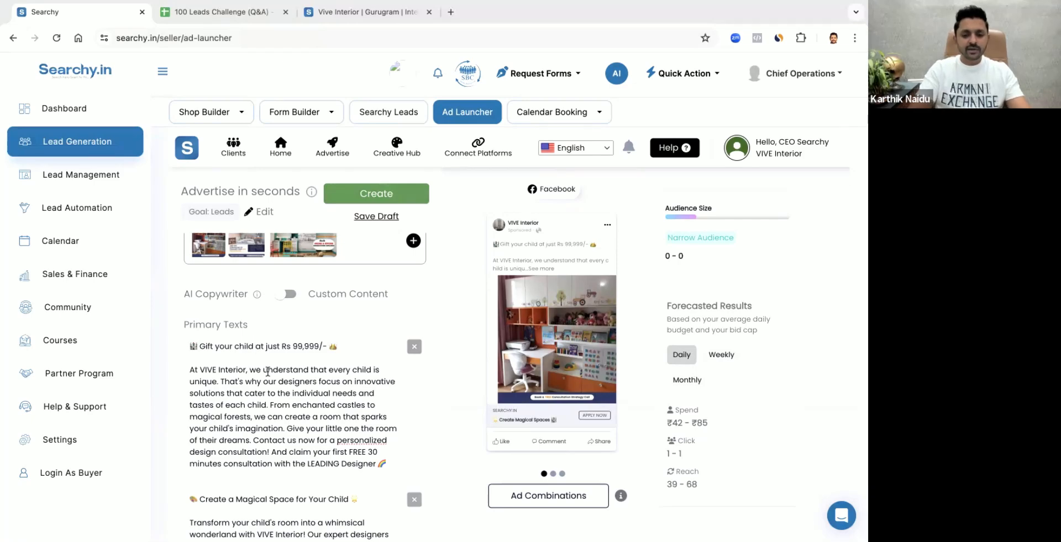
pyautogui.write('their')
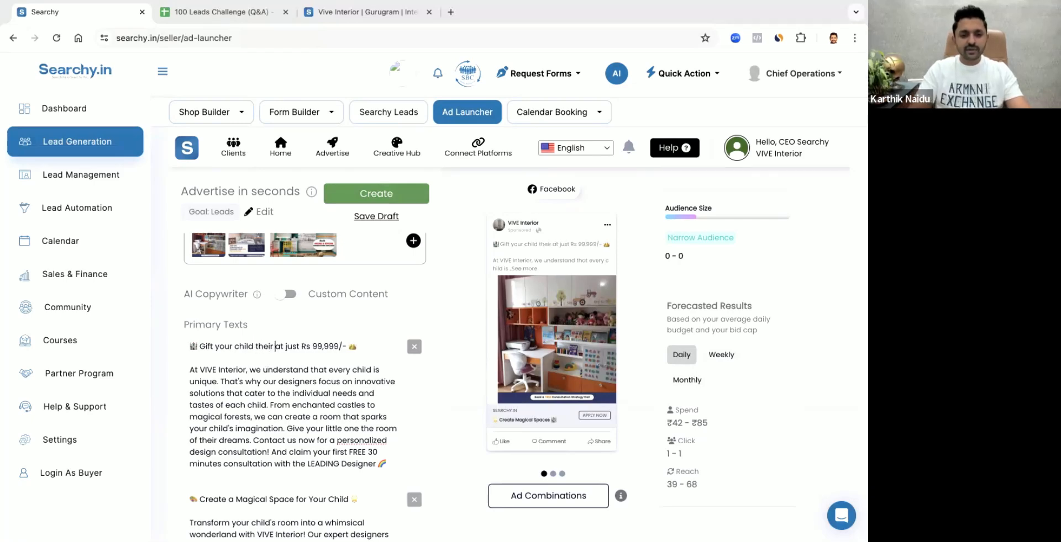
pyautogui.write(' Dream ')
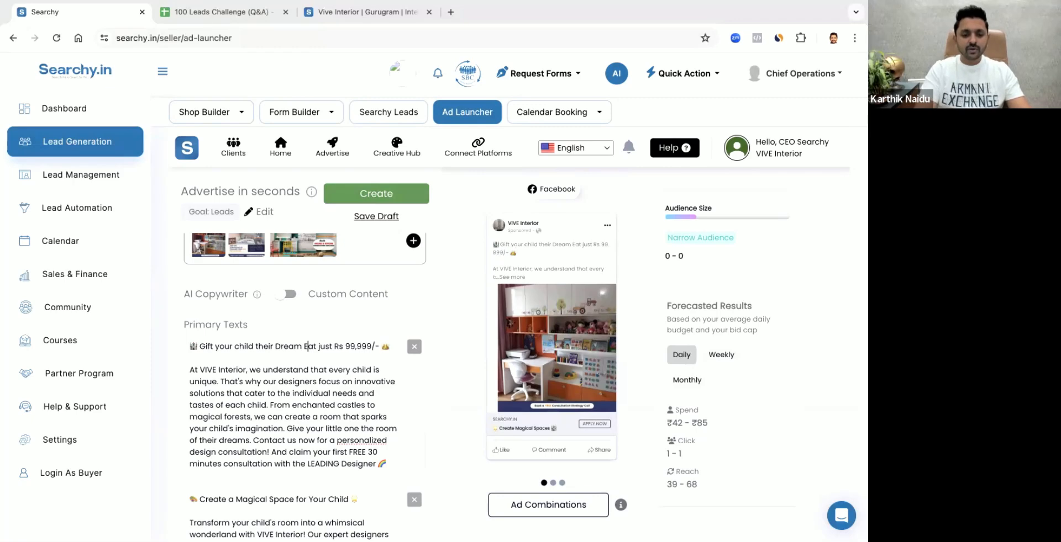
pyautogui.write('Roo')
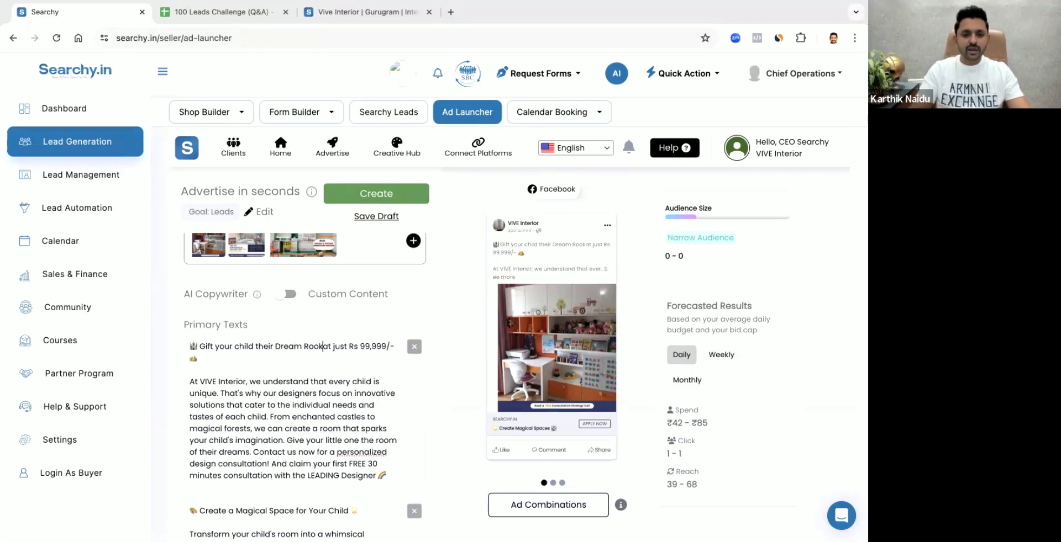
pyautogui.write('m')
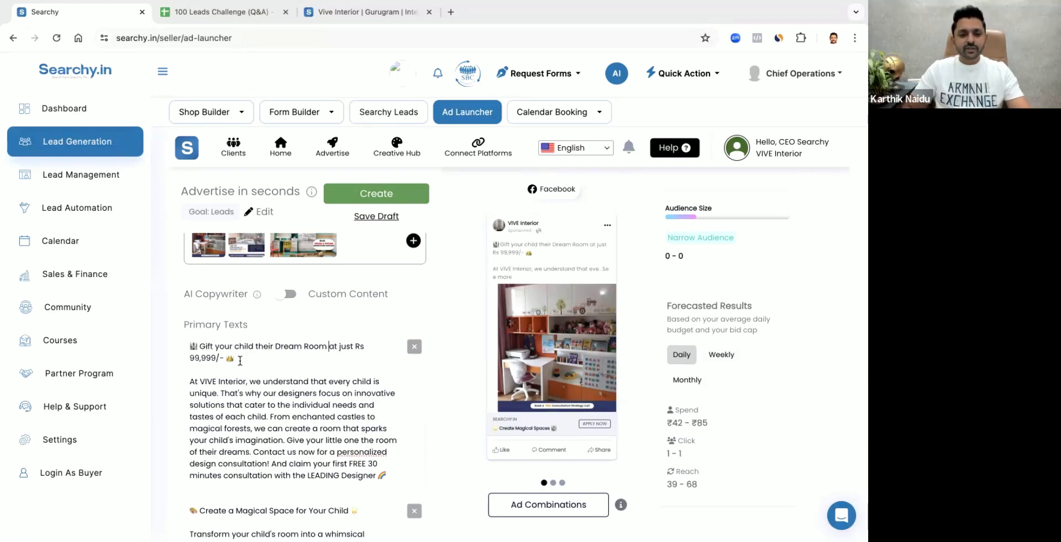
# Copy "just Rs 99,999/-" from the first primary text and paste it over the first headline, "Create Magical Spaces"
pyautogui.moveTo(202, 358); pyautogui.dragTo(235, 359)
pyautogui.scroll(-4, 298, 395)
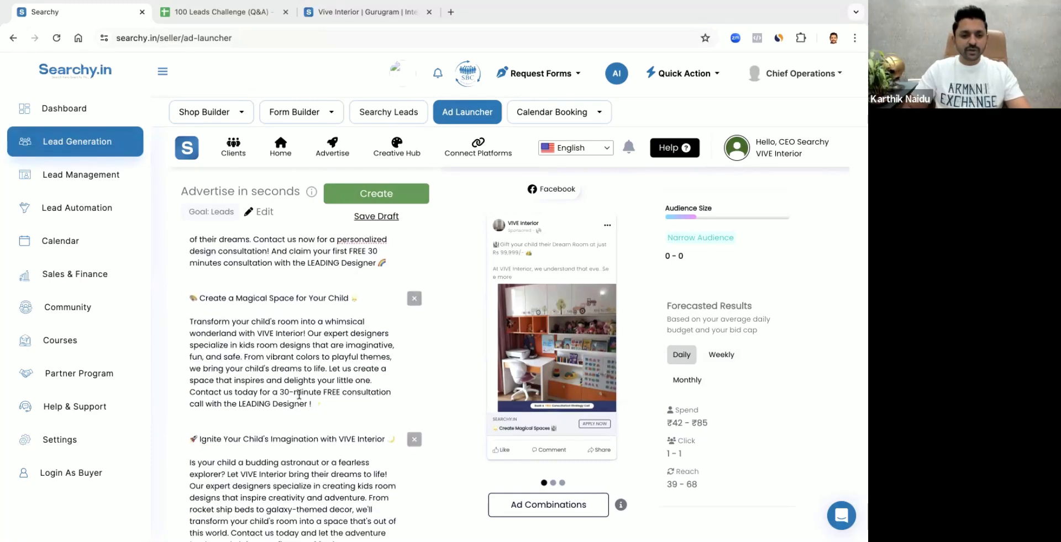
pyautogui.scroll(3, 260, 325)
pyautogui.click(240, 316)
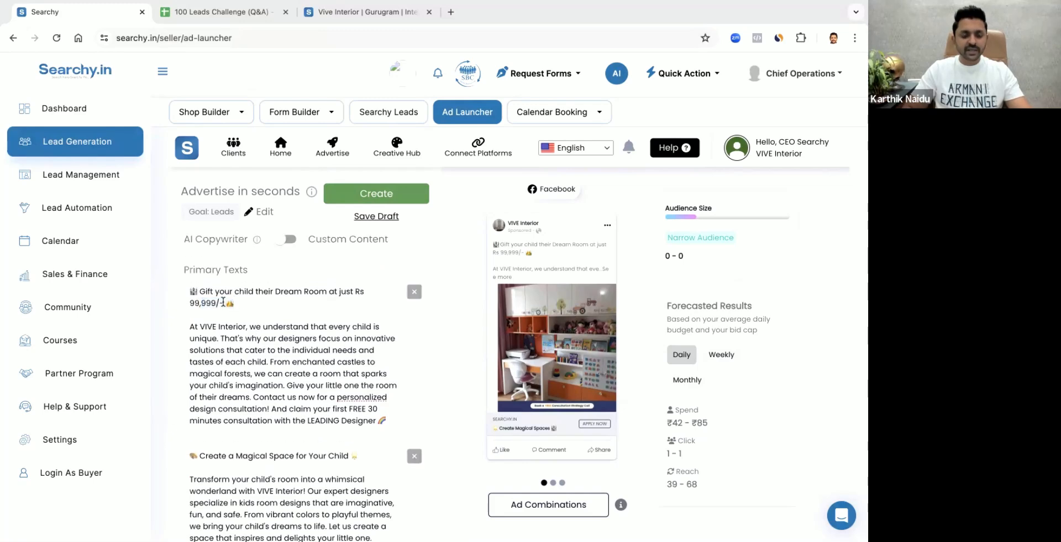
pyautogui.moveTo(223, 302); pyautogui.dragTo(338, 294)
pyautogui.hotkey('ctrl', 'c')
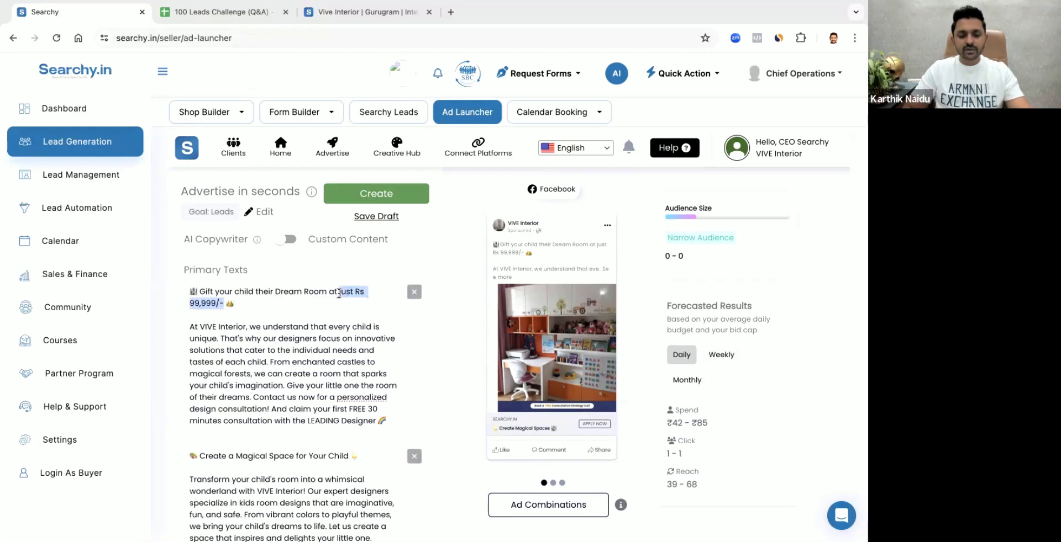
pyautogui.scroll(-15, 381, 351)
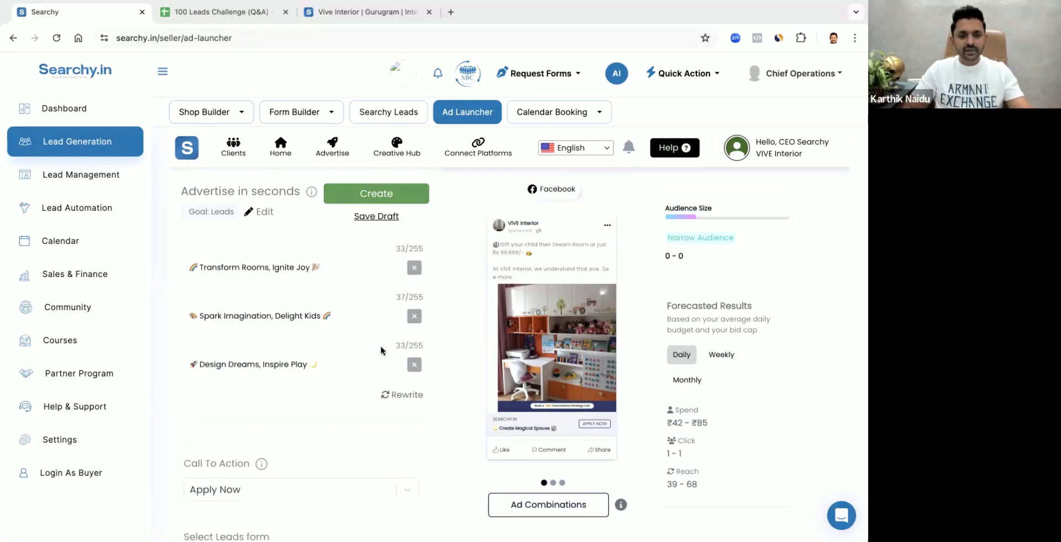
pyautogui.scroll(3, 257, 297)
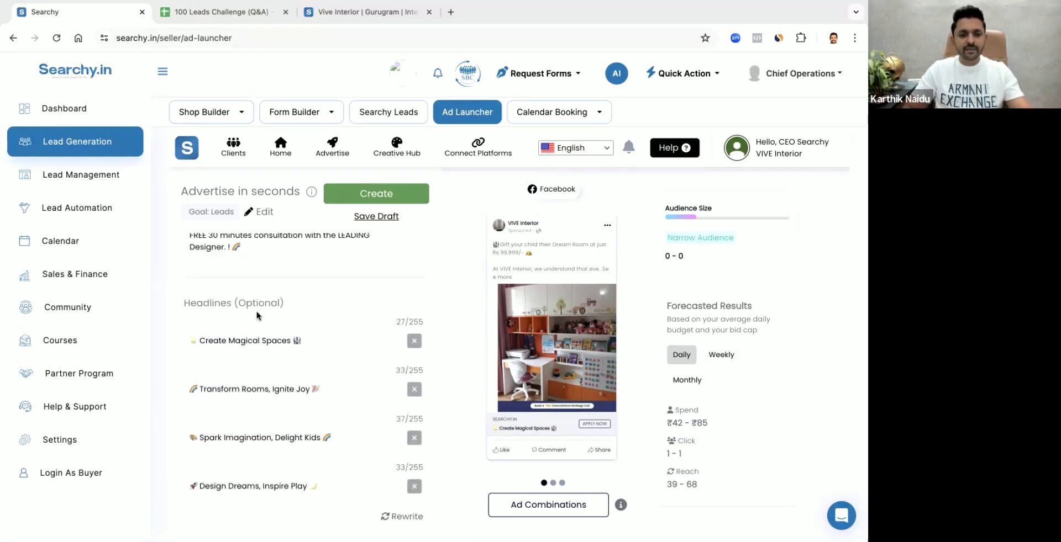
pyautogui.tripleClick(260, 343)
pyautogui.hotkey('ctrl', 'v')
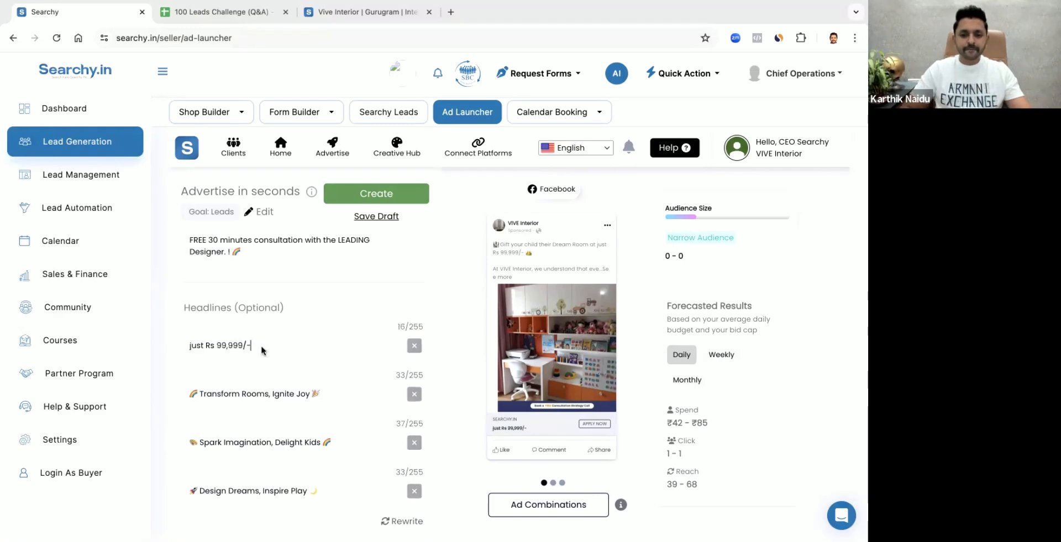
# Put "Kids Room Setup at" in front of the price phrase in the first headline
pyautogui.click(189, 346)
pyautogui.write('at')
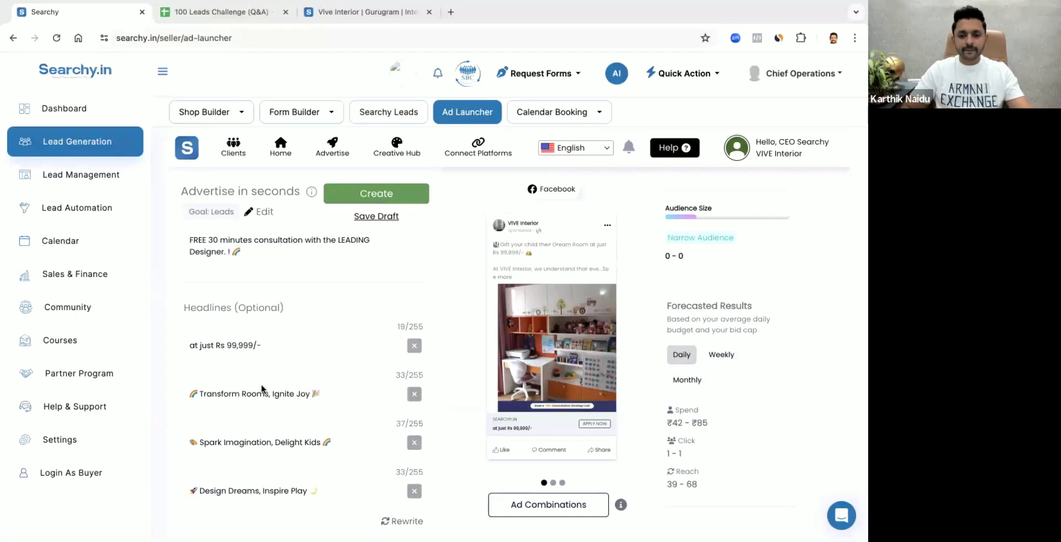
pyautogui.scroll(-3, 262, 389)
pyautogui.scroll(2, 262, 298)
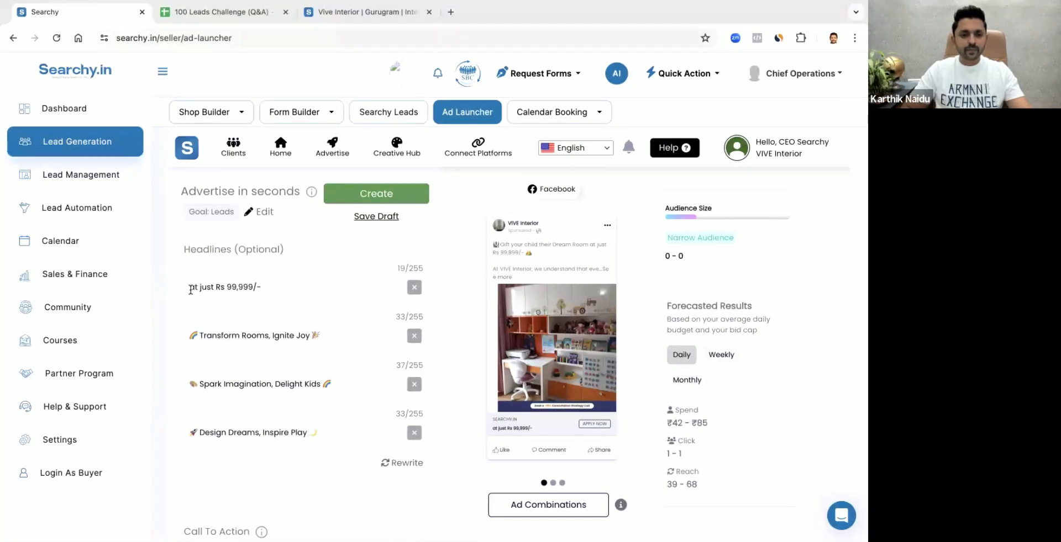
pyautogui.click(189, 286)
pyautogui.write('Kids Room ')
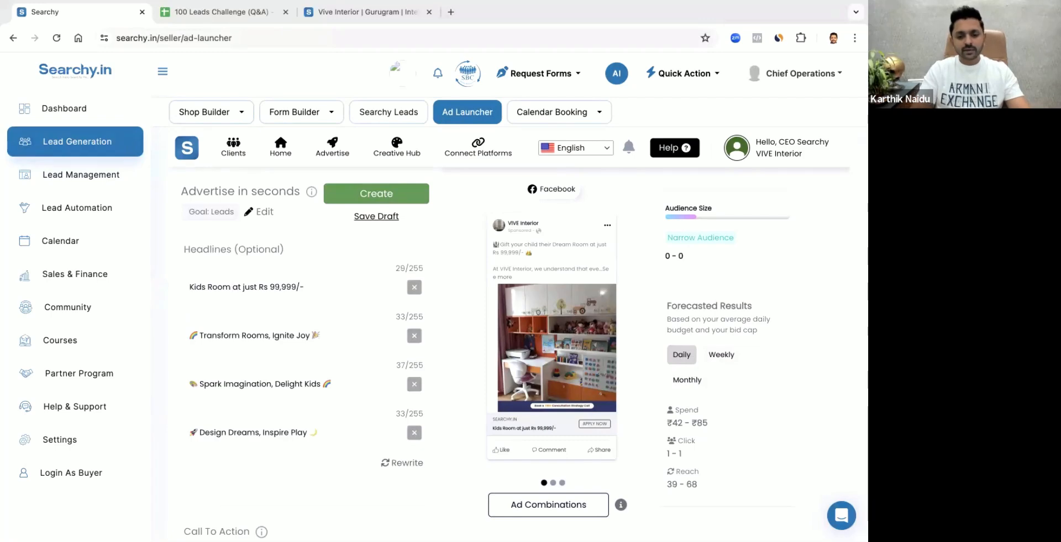
pyautogui.write('Setup')
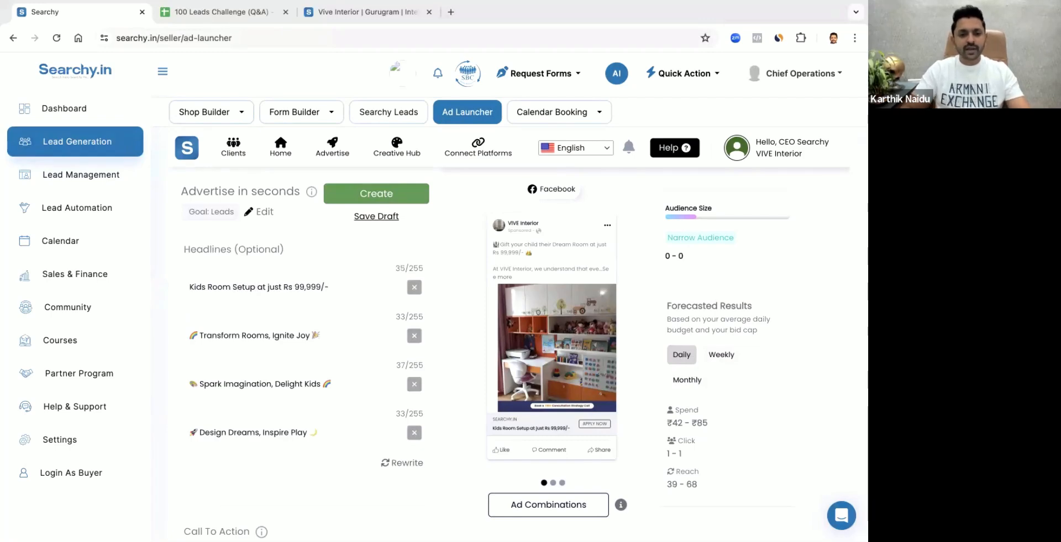
# Reword the second headline, "Transform Rooms, Ignite Joy", to "Transform Kids Room at", dropping its closing emoji
pyautogui.scroll(-1, 260, 342)
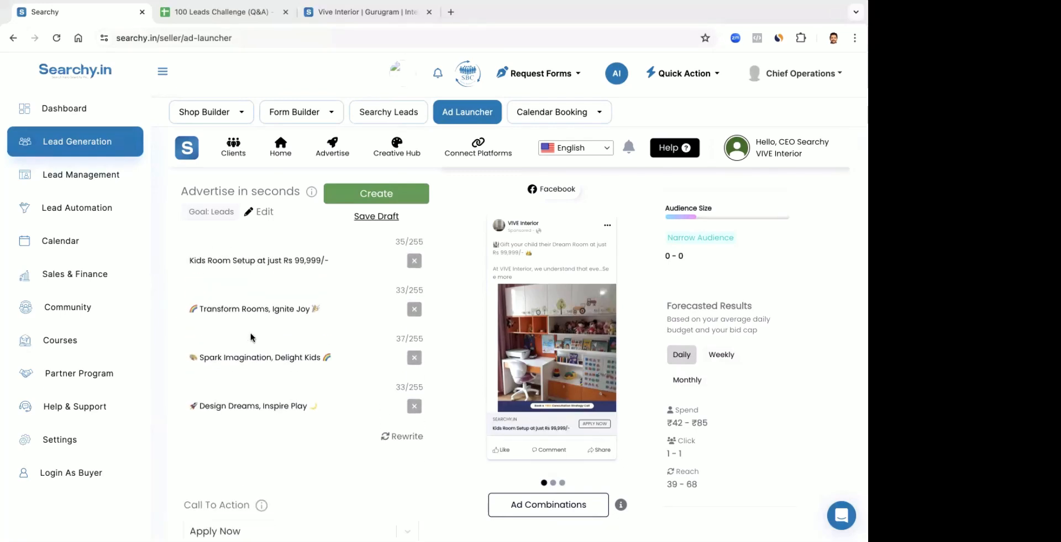
pyautogui.moveTo(319, 309); pyautogui.dragTo(269, 308)
pyautogui.press('BackSpace')
pyautogui.write('at')
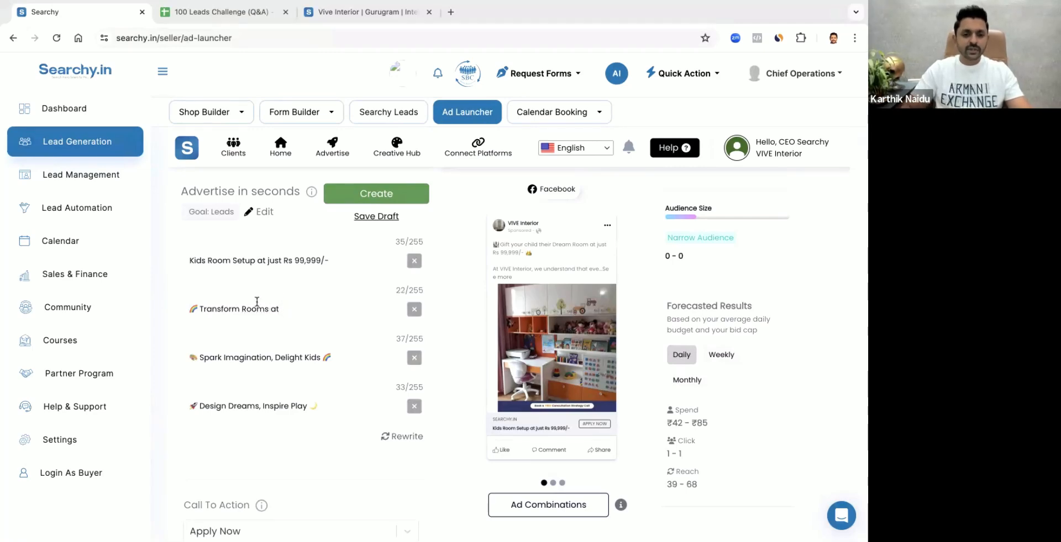
pyautogui.click(242, 309)
pyautogui.write('Kids')
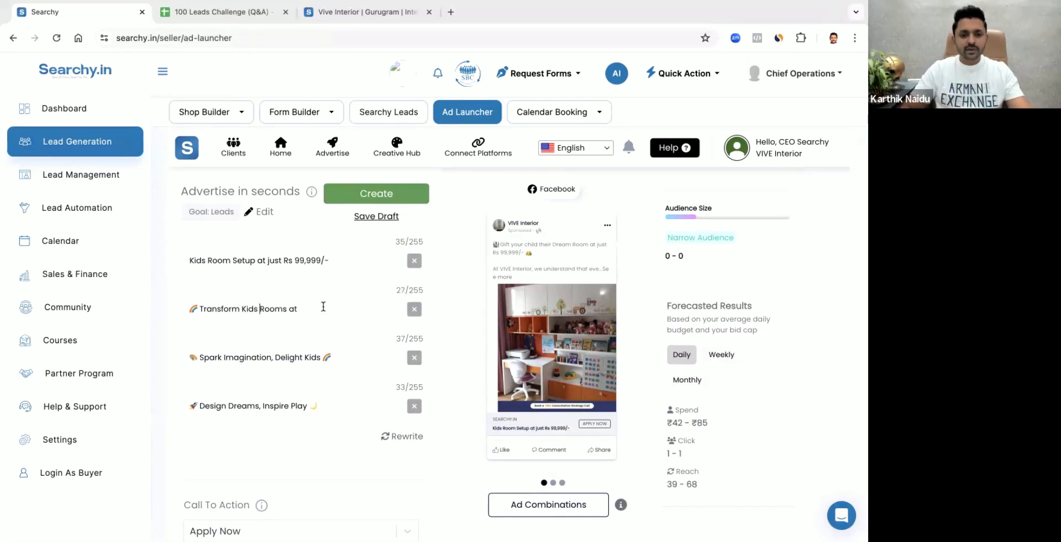
pyautogui.click(283, 309)
pyautogui.press('BackSpace')
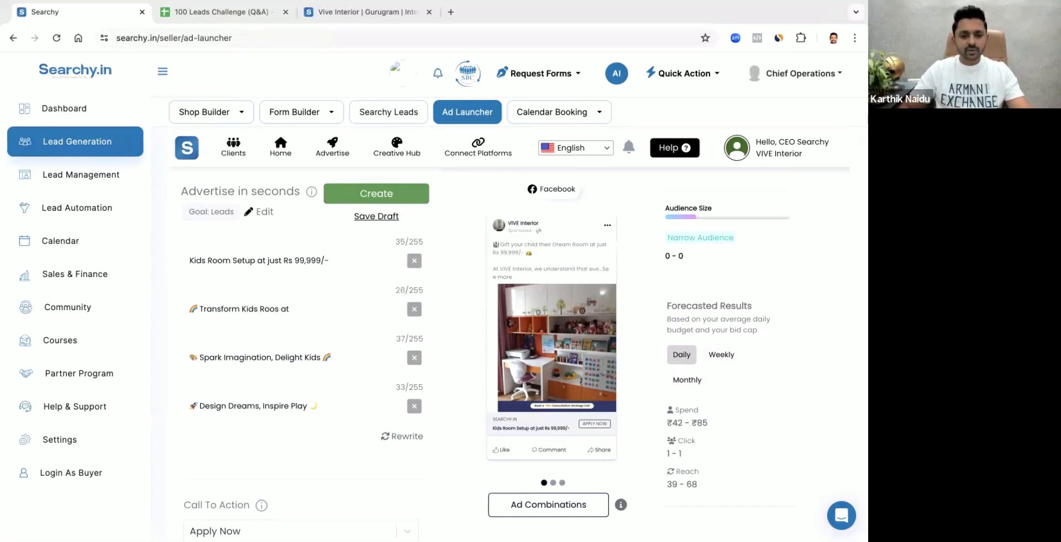
pyautogui.write('m')
pyautogui.press('Delete')
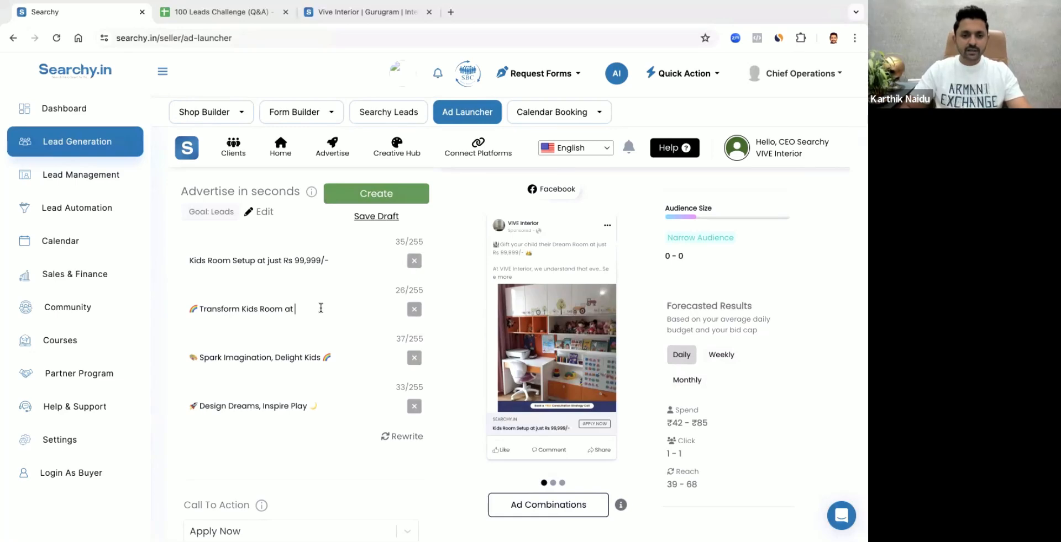
# Complete the second headline with the price phrase "just Rs 99,999/-"
pyautogui.write('h')
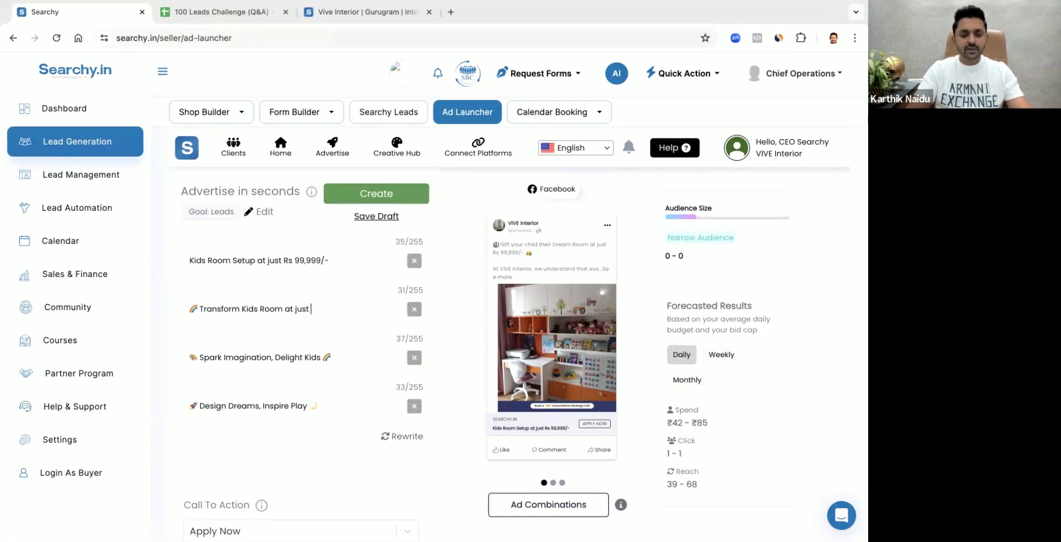
pyautogui.write('ust Rs 99')
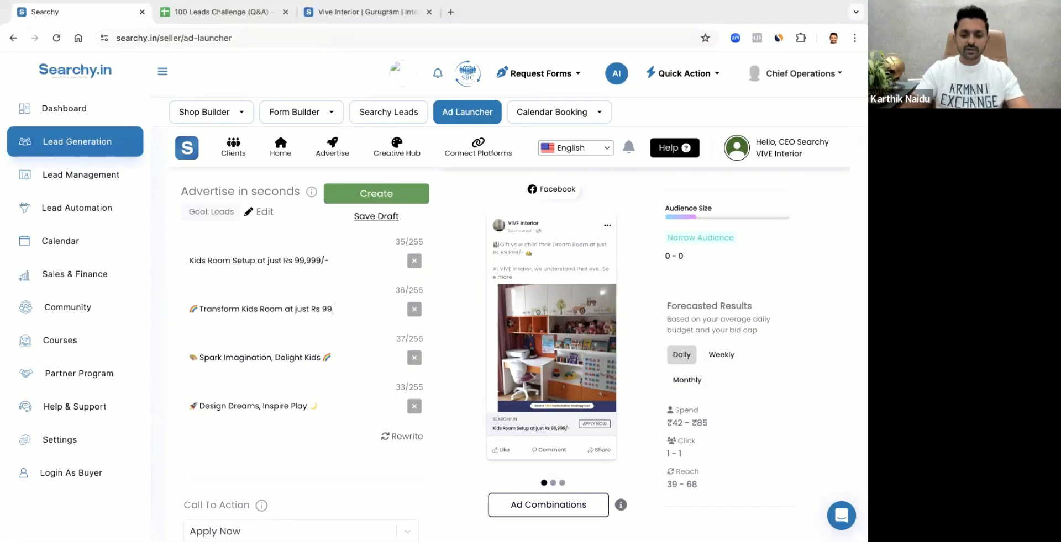
pyautogui.write(',999/-')
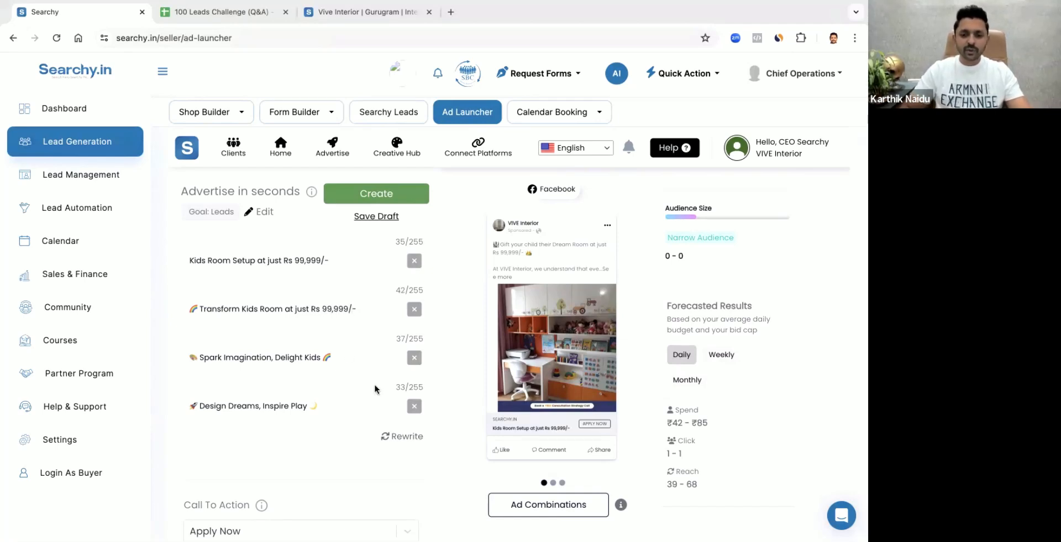
# Copy "just Rs 99,999/-" from the first primary text to the end of the second one's title line and remove the extra space before it
pyautogui.scroll(-1, 374, 386)
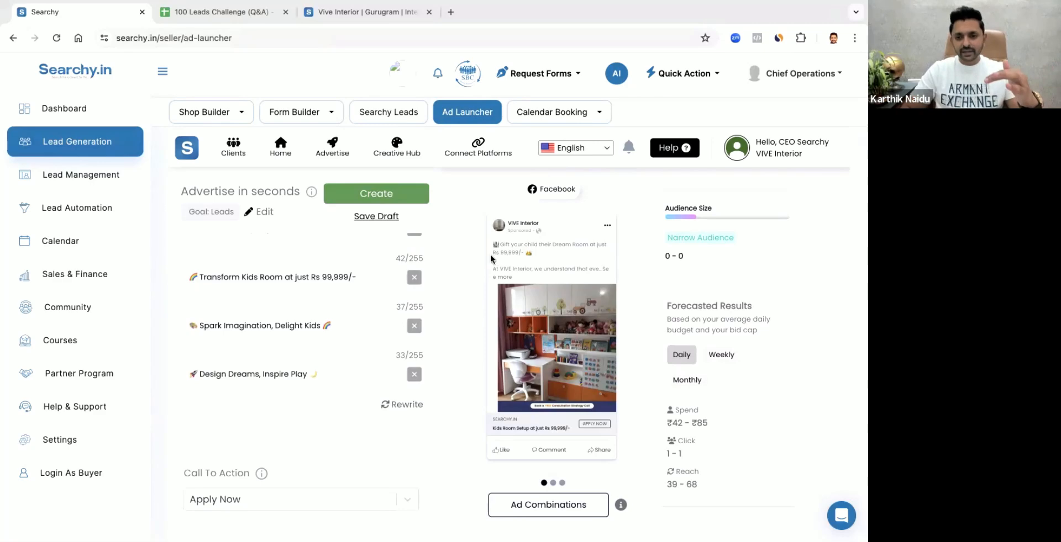
pyautogui.scroll(10, 246, 349)
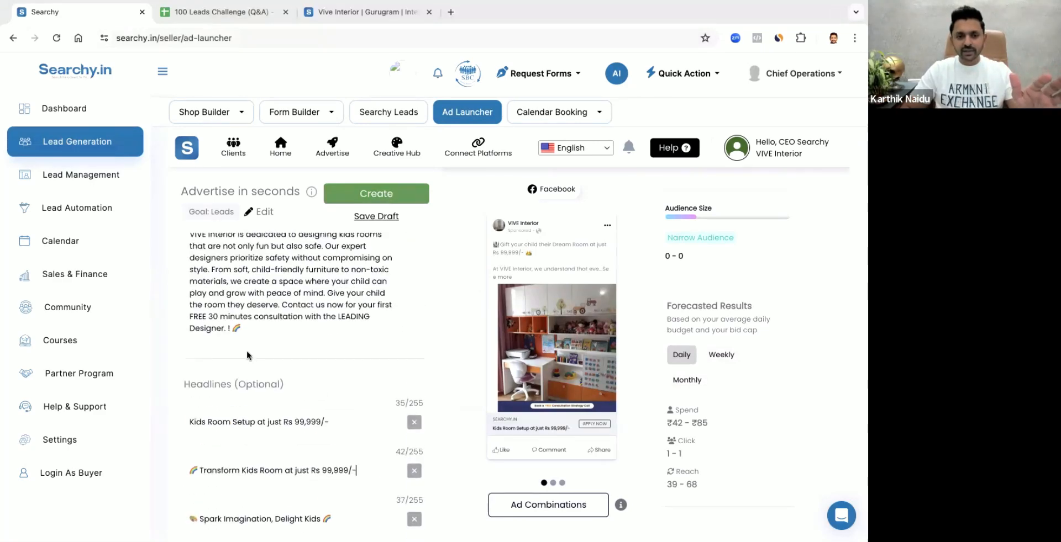
pyautogui.scroll(5, 247, 356)
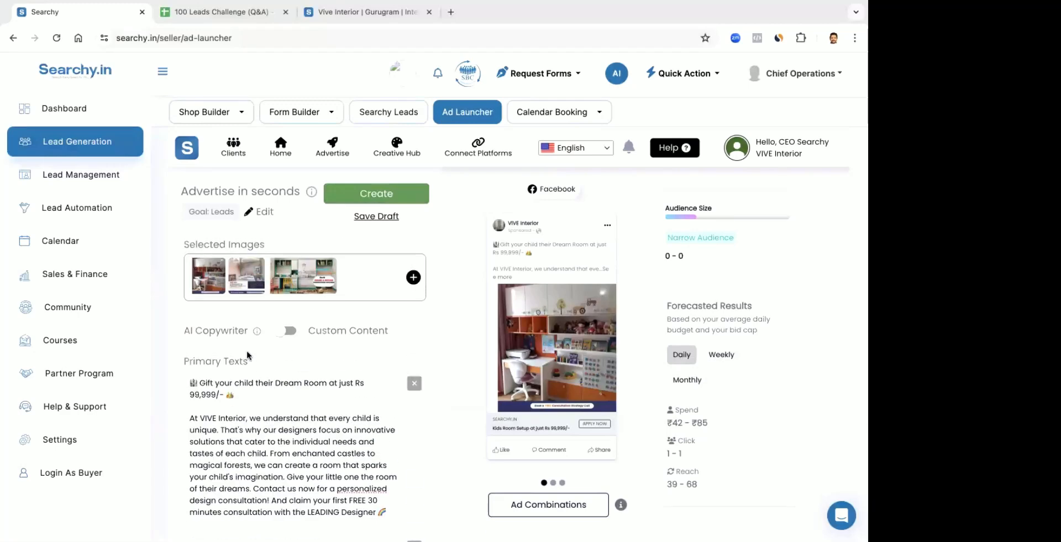
pyautogui.scroll(-1, 237, 372)
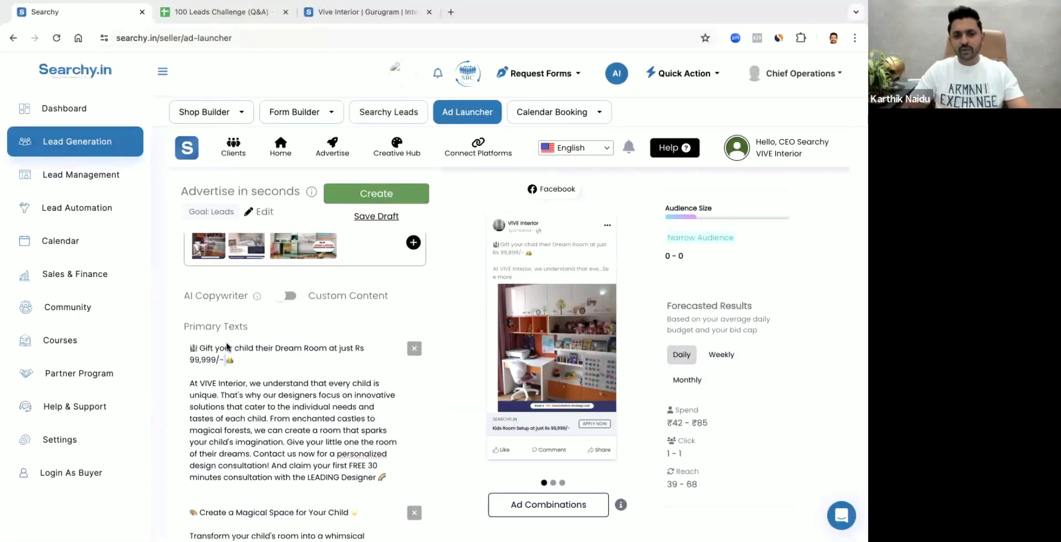
pyautogui.moveTo(224, 360); pyautogui.dragTo(344, 350)
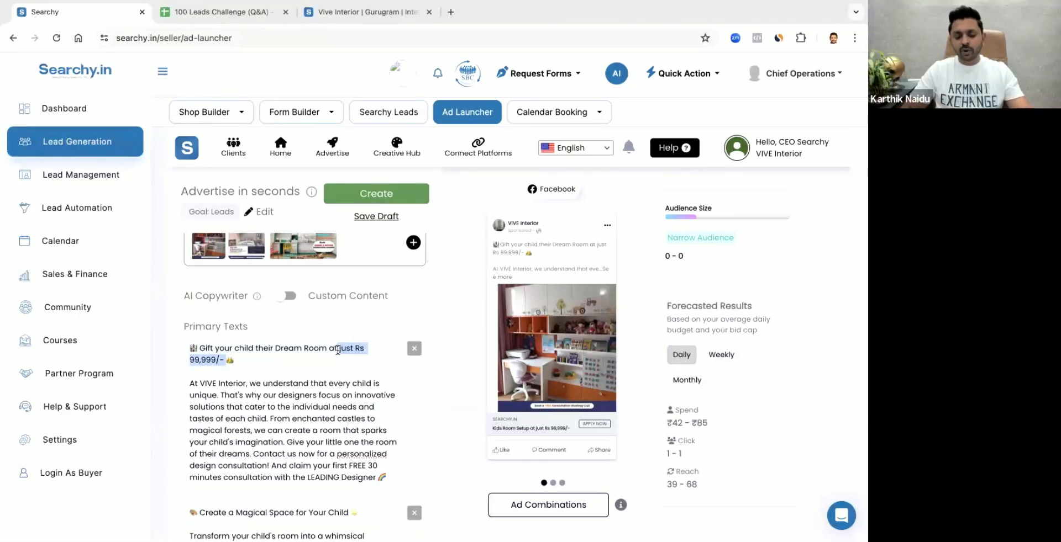
pyautogui.scroll(-5, 366, 378)
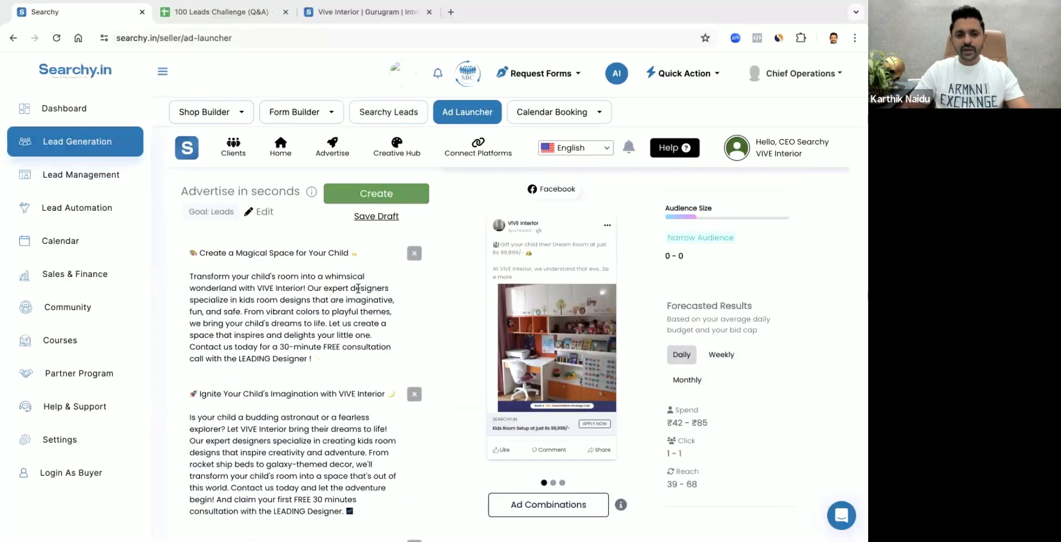
pyautogui.hotkey('ctrl', 'v')
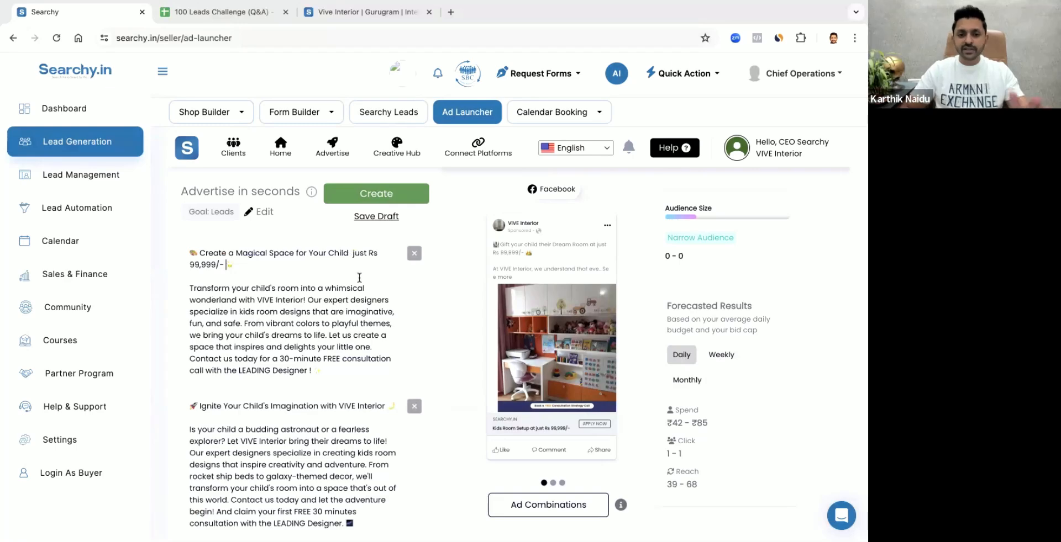
pyautogui.click(350, 253)
pyautogui.press('BackSpace')
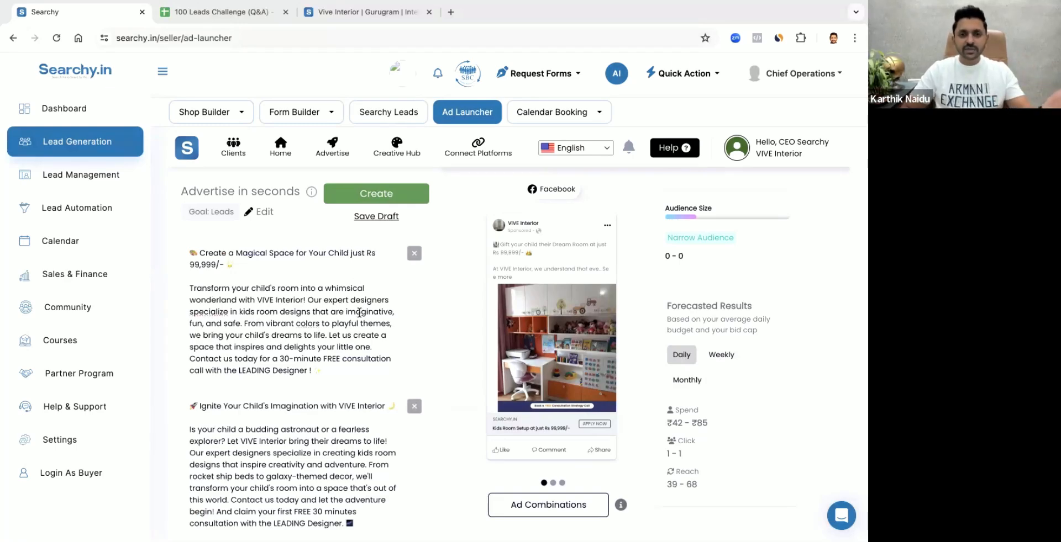
pyautogui.scroll(-1, 335, 336)
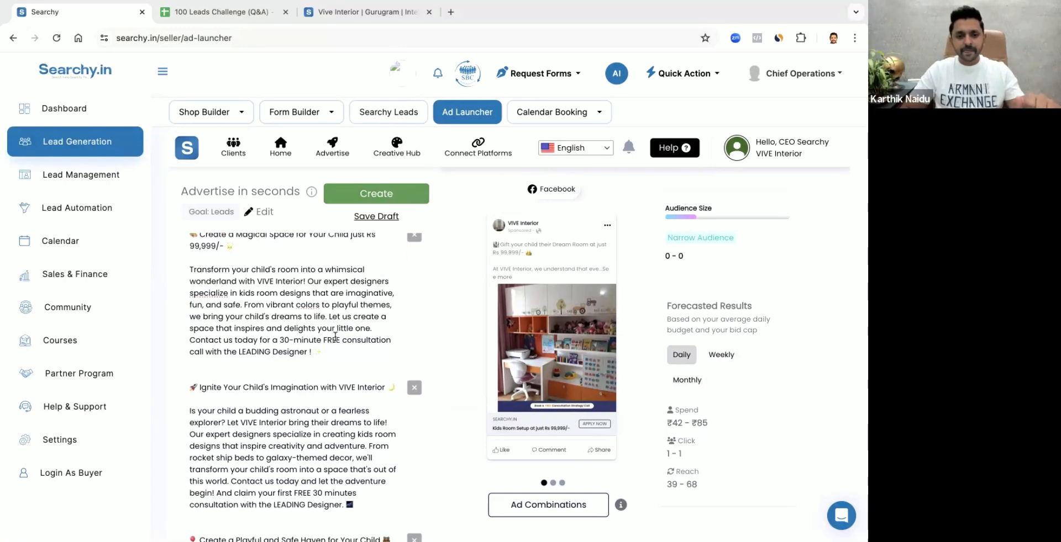
# Insert "at" before the price phrase in the second primary text's title and add "at just Rs 99,999/-" to the fourth one's title
pyautogui.scroll(1, 335, 336)
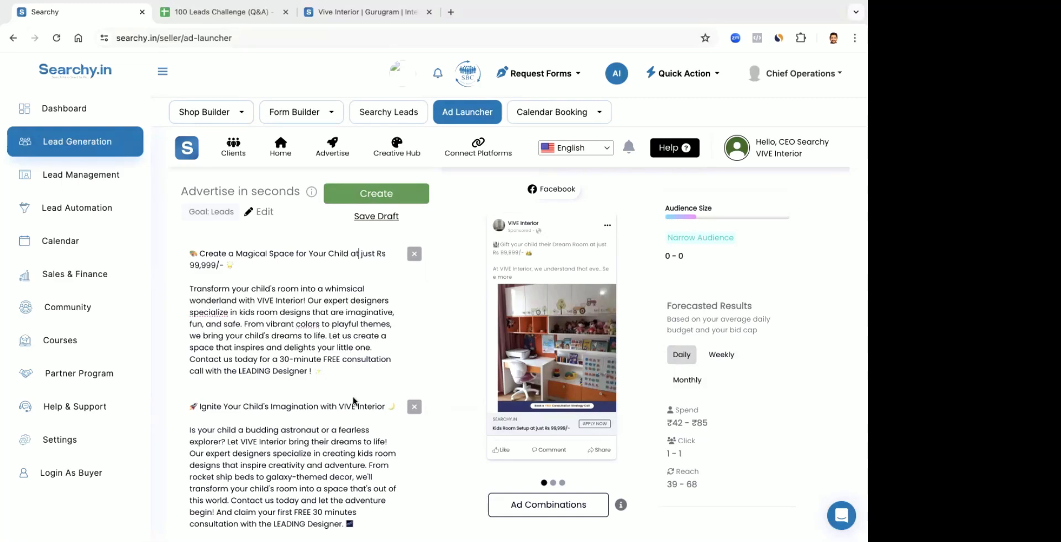
pyautogui.scroll(-5, 353, 406)
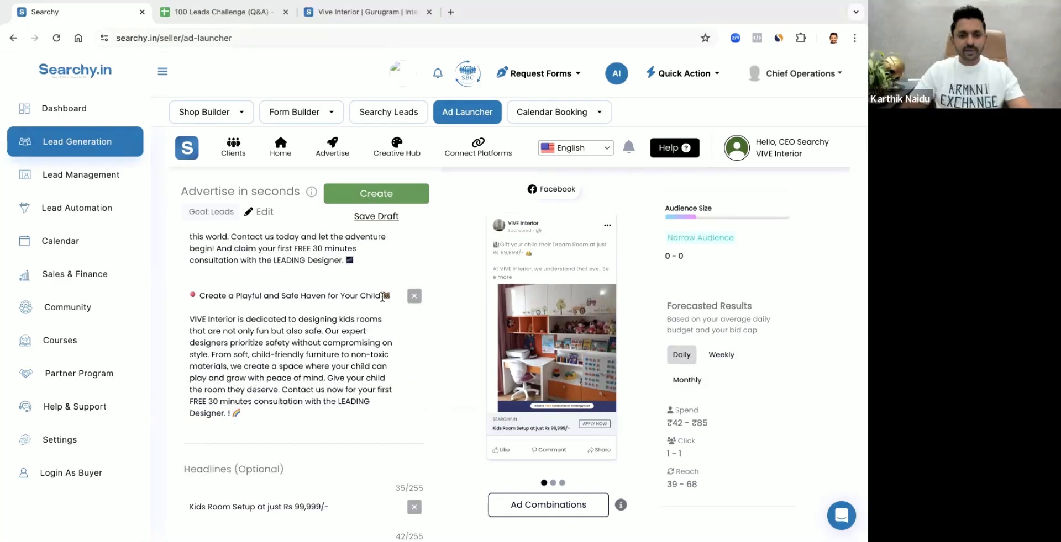
pyautogui.write('just Rs 99,999/-')
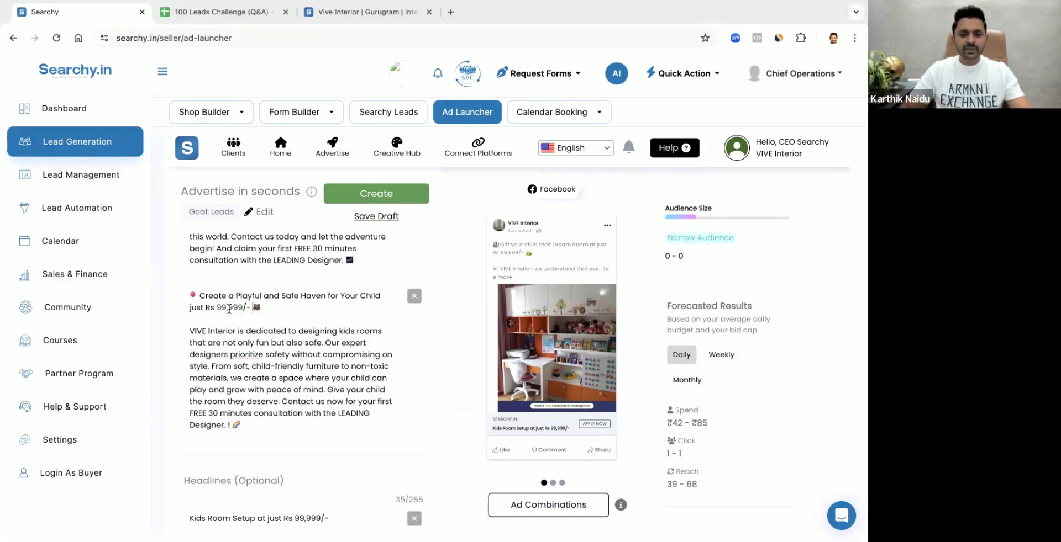
pyautogui.write('at')
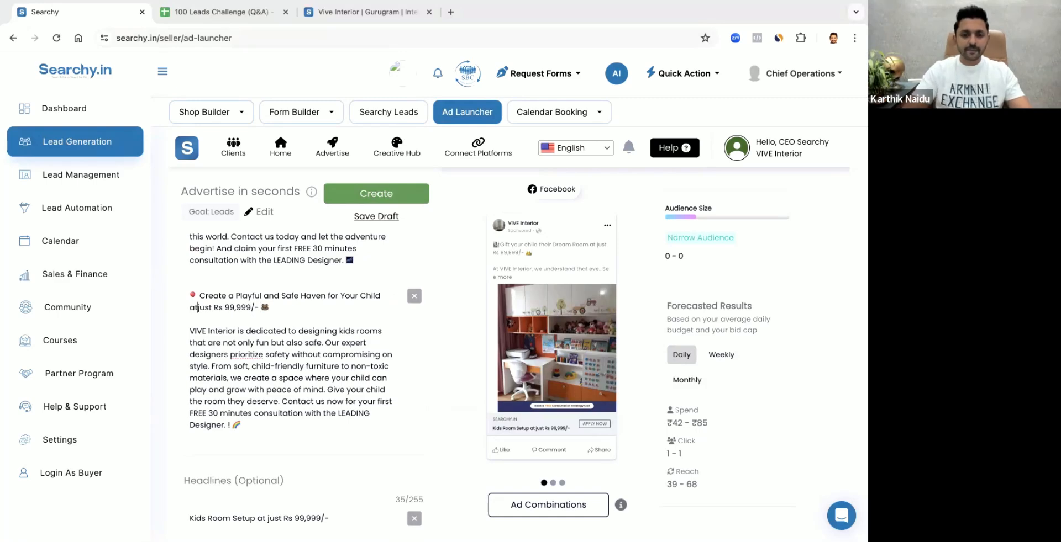
pyautogui.press('BackSpace')
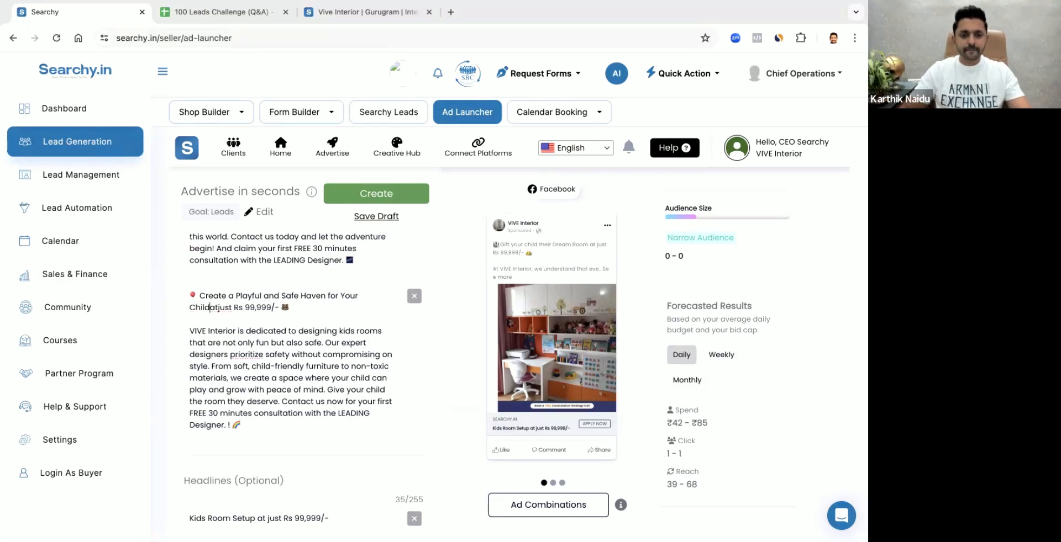
pyautogui.press('Right')
pyautogui.press('Right')
# Review the ad combinations to check the edited primary texts and headlines across the creatives, and close the preview
pyautogui.scroll(-3, 416, 354)
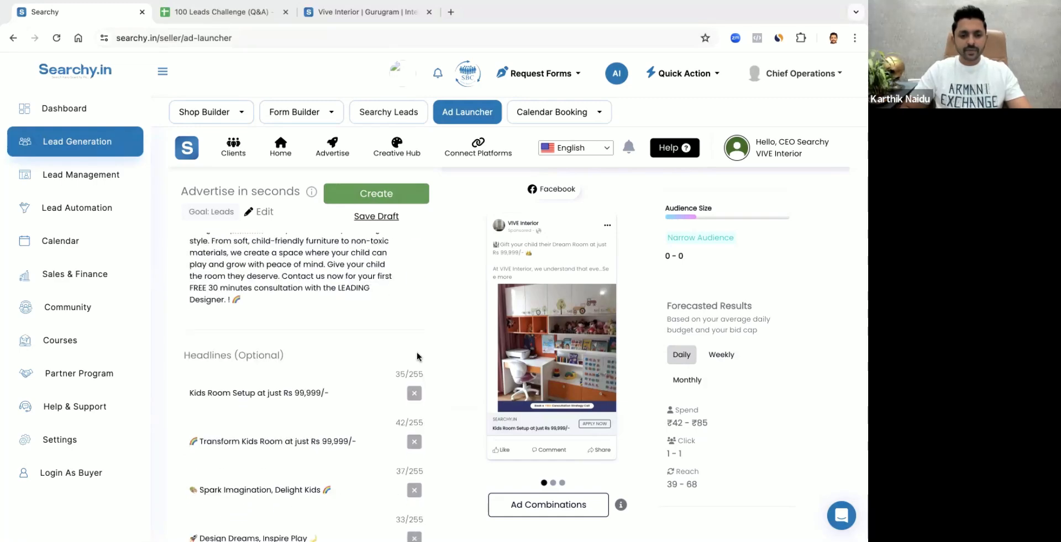
pyautogui.scroll(-5, 312, 278)
pyautogui.scroll(-3, 312, 278)
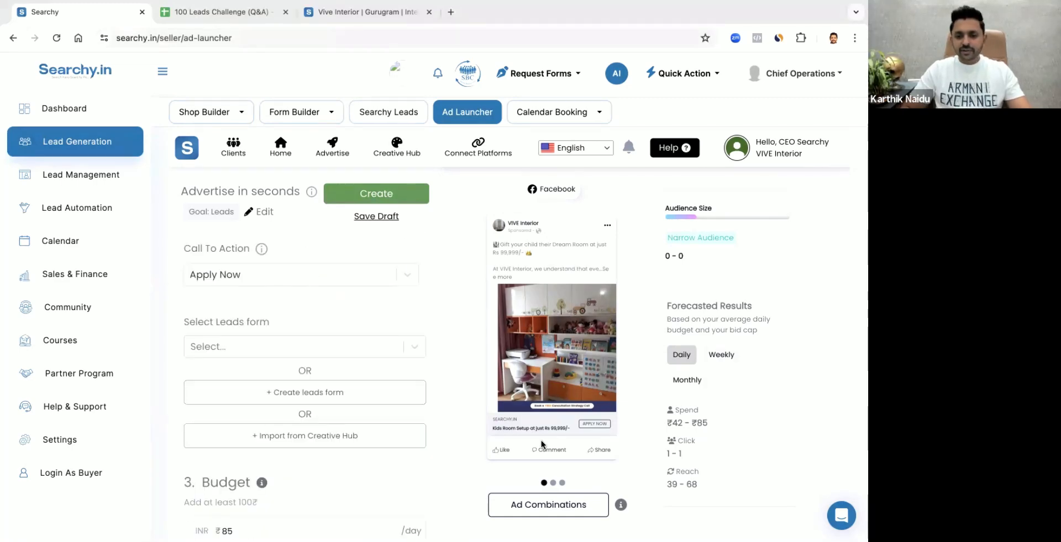
pyautogui.click(538, 500)
pyautogui.scroll(10, 450, 248)
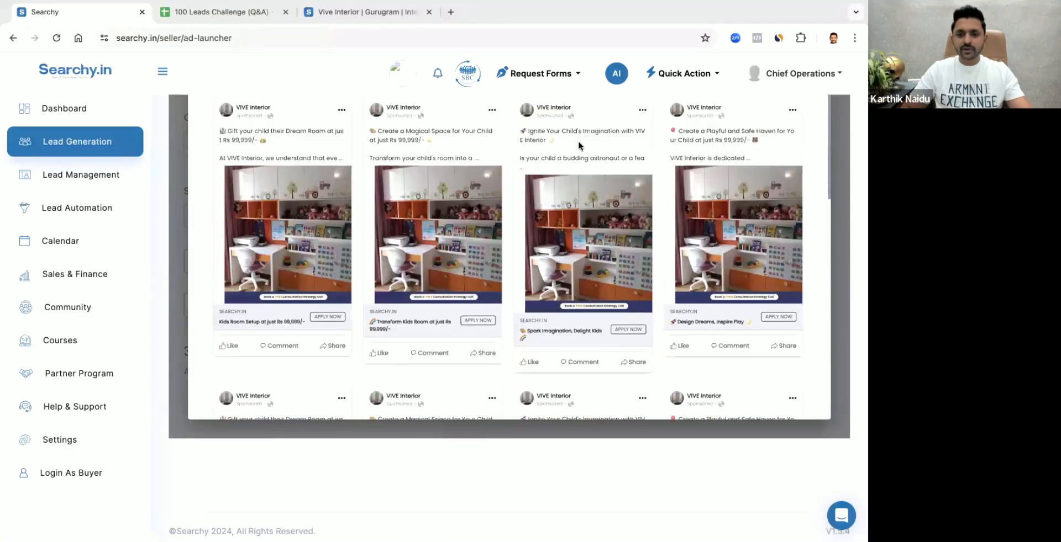
pyautogui.scroll(-4, 523, 196)
pyautogui.scroll(2, 523, 195)
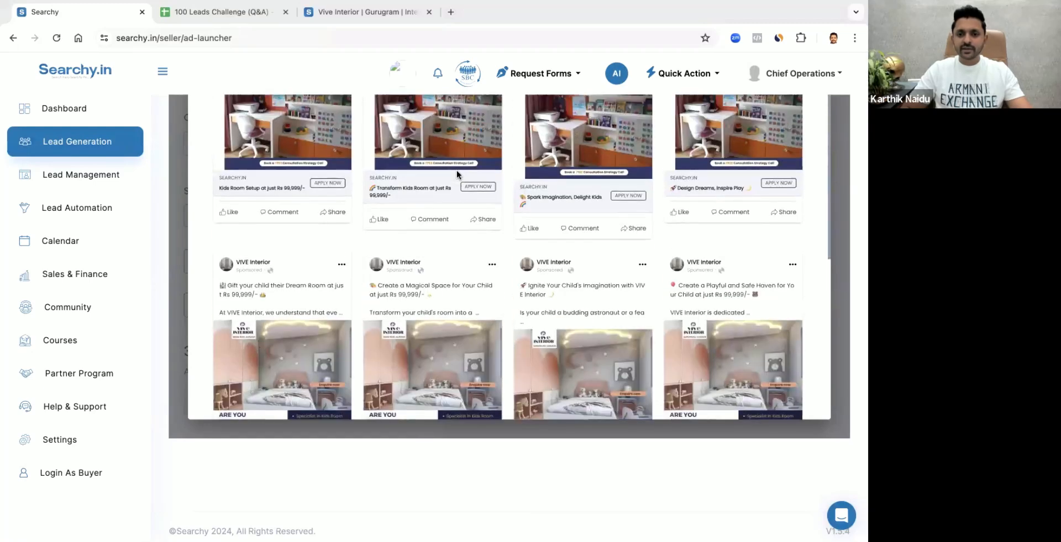
pyautogui.scroll(-3, 614, 177)
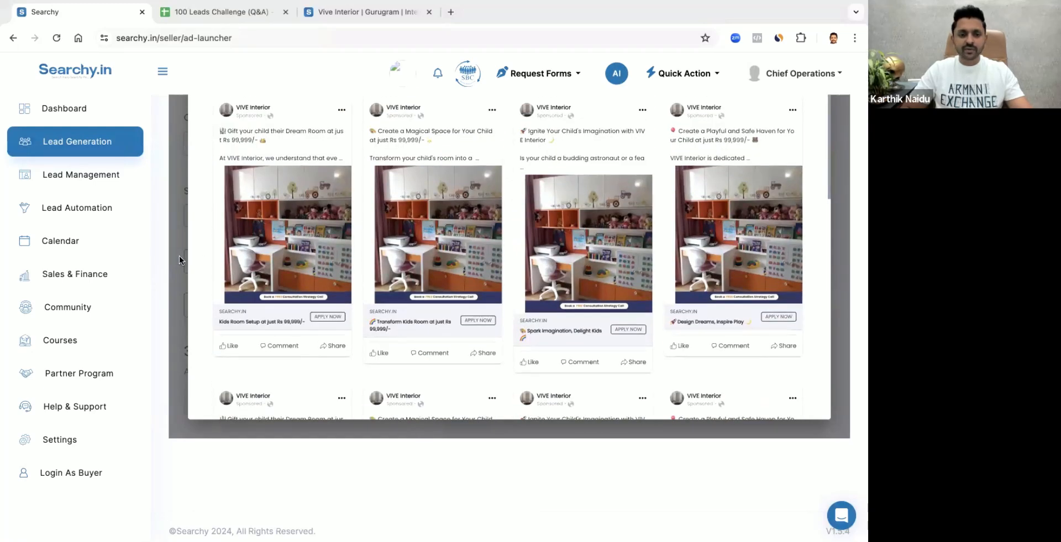
pyautogui.click(178, 256)
# Start a new leads form for the ad and name it "High Intent Leads"
pyautogui.scroll(3, 281, 336)
pyautogui.scroll(-3, 282, 335)
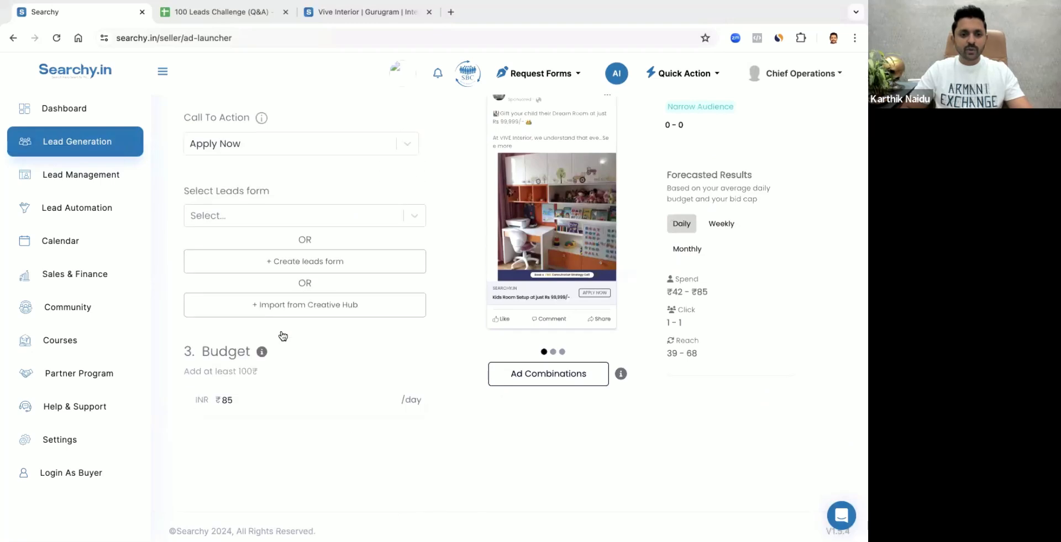
pyautogui.click(228, 211)
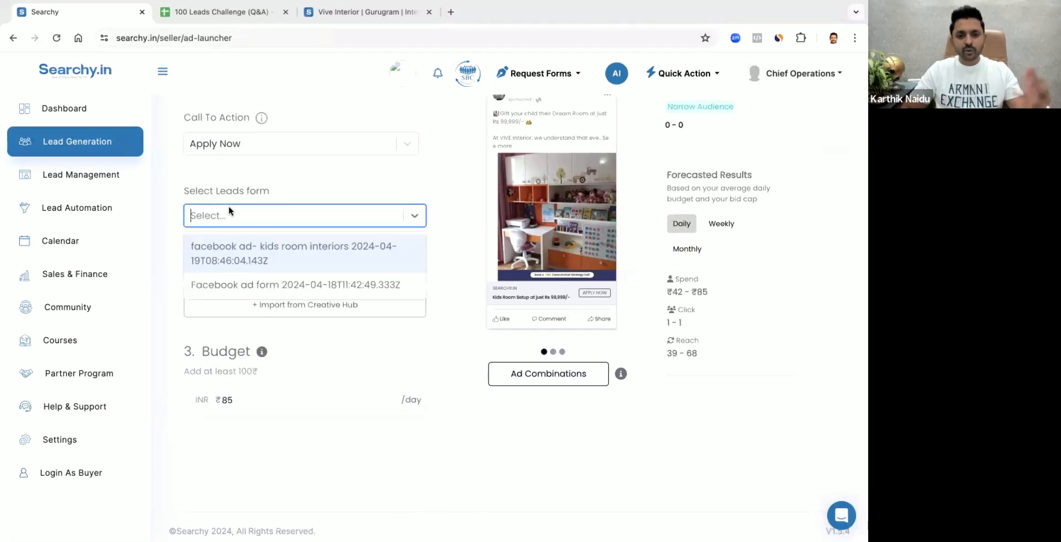
pyautogui.click(265, 191)
pyautogui.click(289, 262)
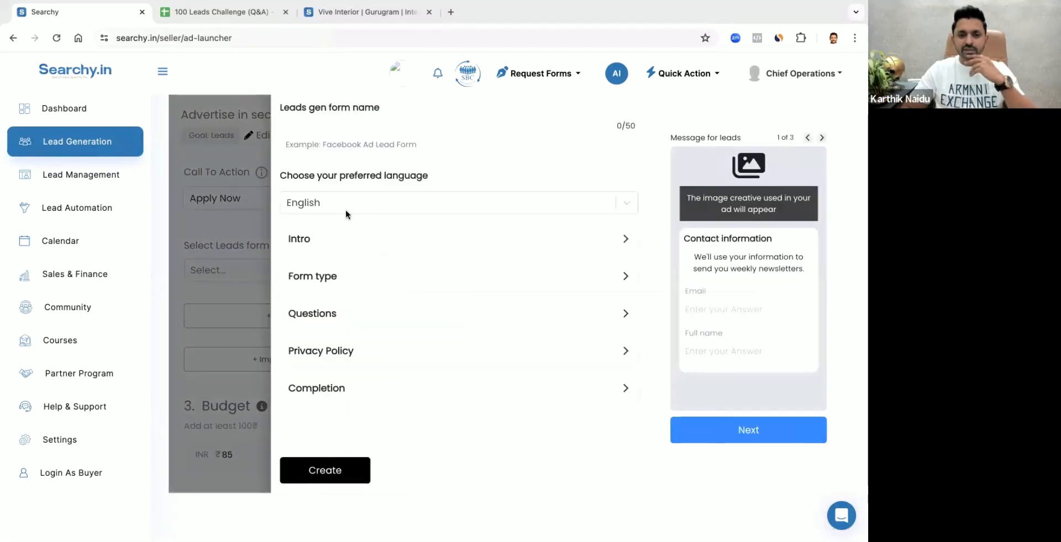
pyautogui.click(318, 146)
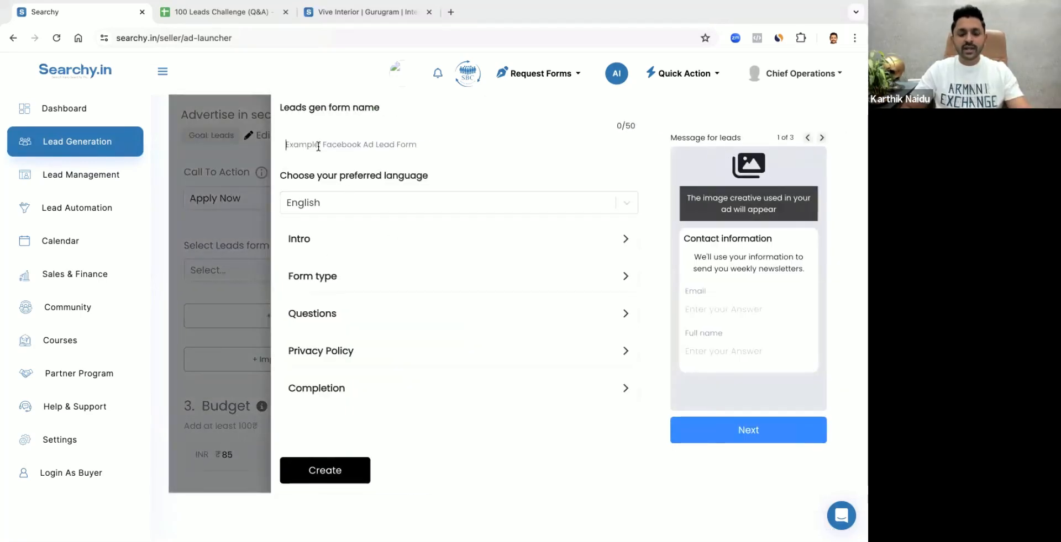
pyautogui.write('High INtent')
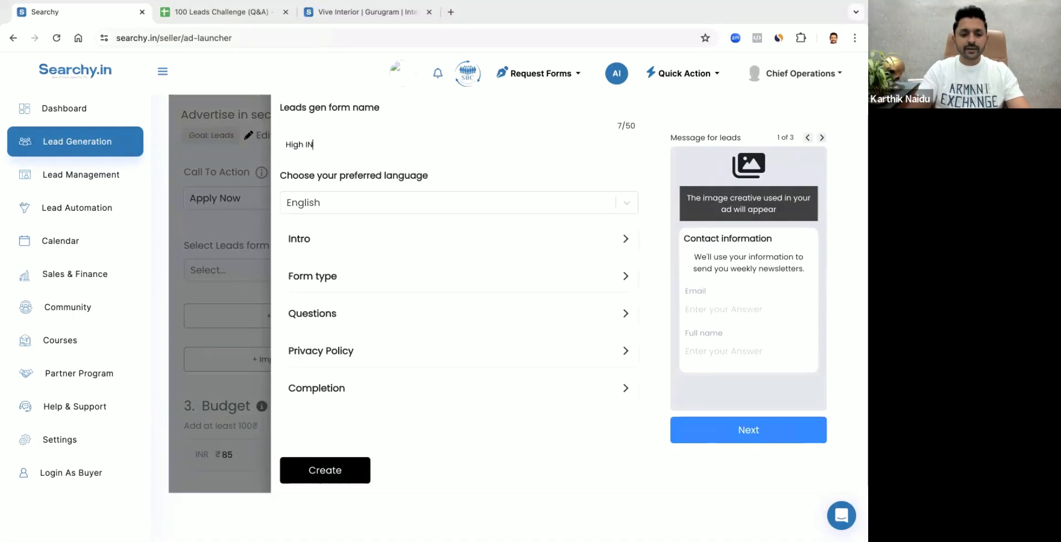
pyautogui.press('BackSpace')
pyautogui.press('BackSpace')
pyautogui.write('nt ')
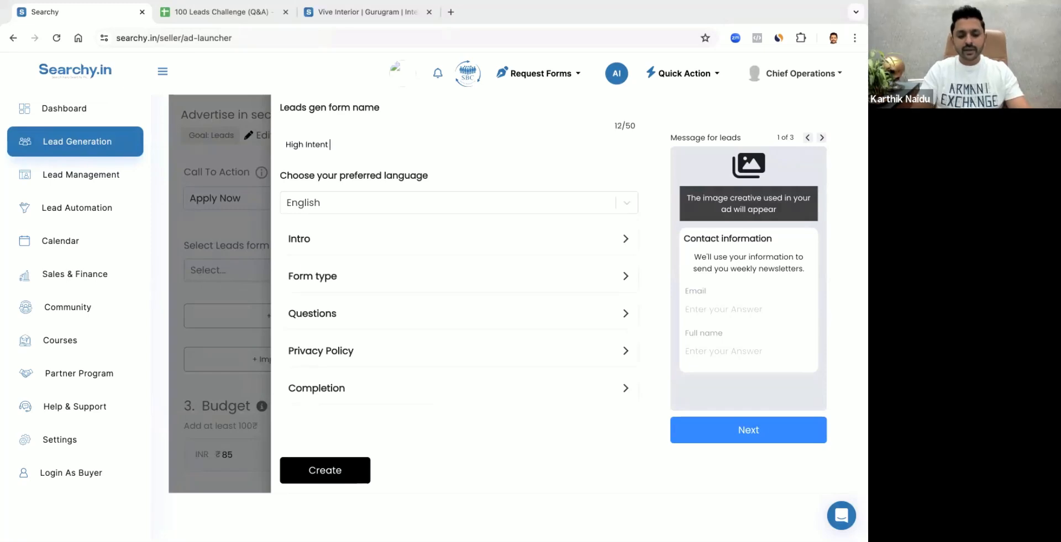
pyautogui.write('Leads')
# Examine the options in the leads form's Intro, Form type and Questions sections
pyautogui.click(331, 246)
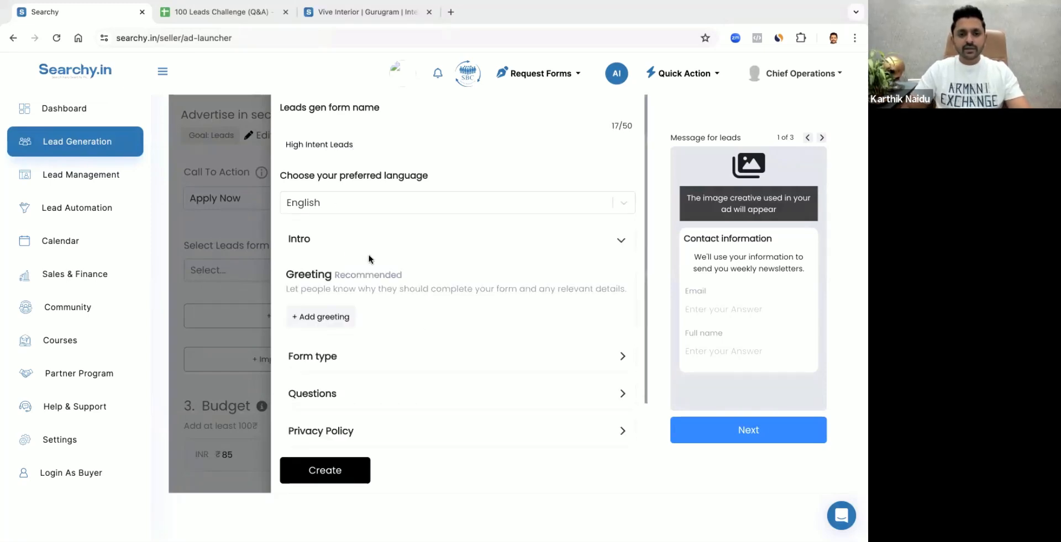
pyautogui.scroll(-2, 367, 257)
pyautogui.click(309, 307)
pyautogui.scroll(-2, 393, 254)
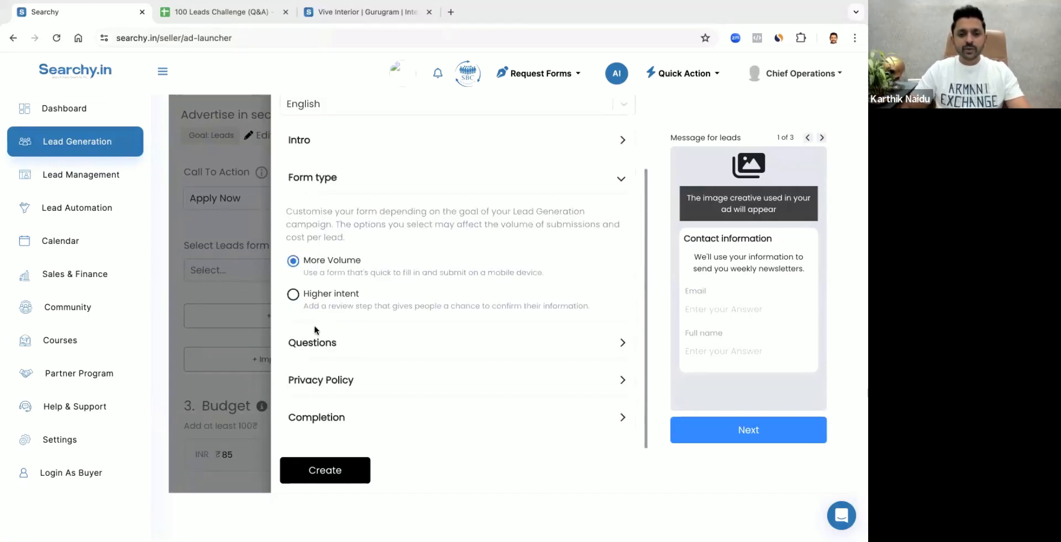
pyautogui.click(323, 342)
pyautogui.scroll(-5, 328, 336)
pyautogui.scroll(3, 370, 254)
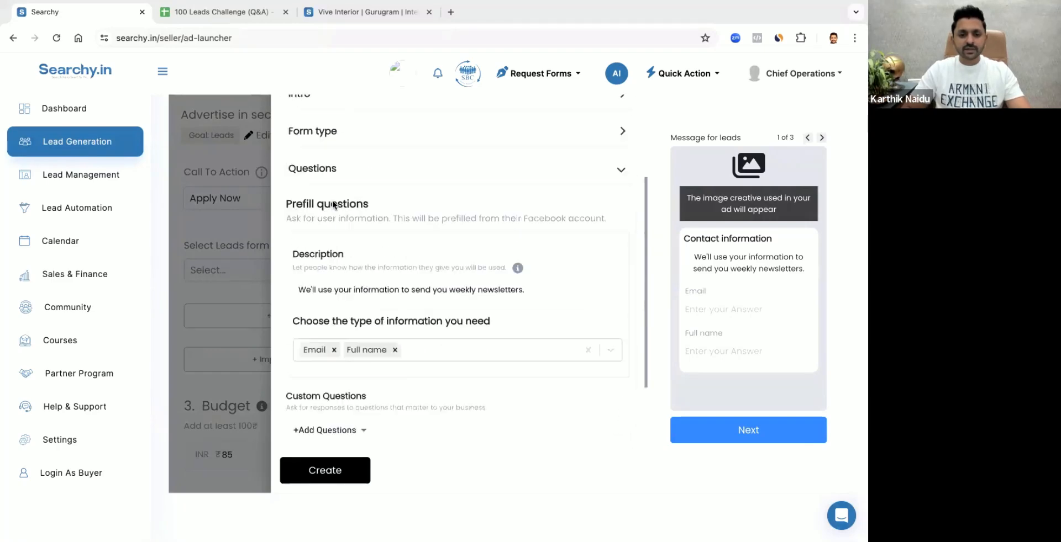
pyautogui.click(324, 200)
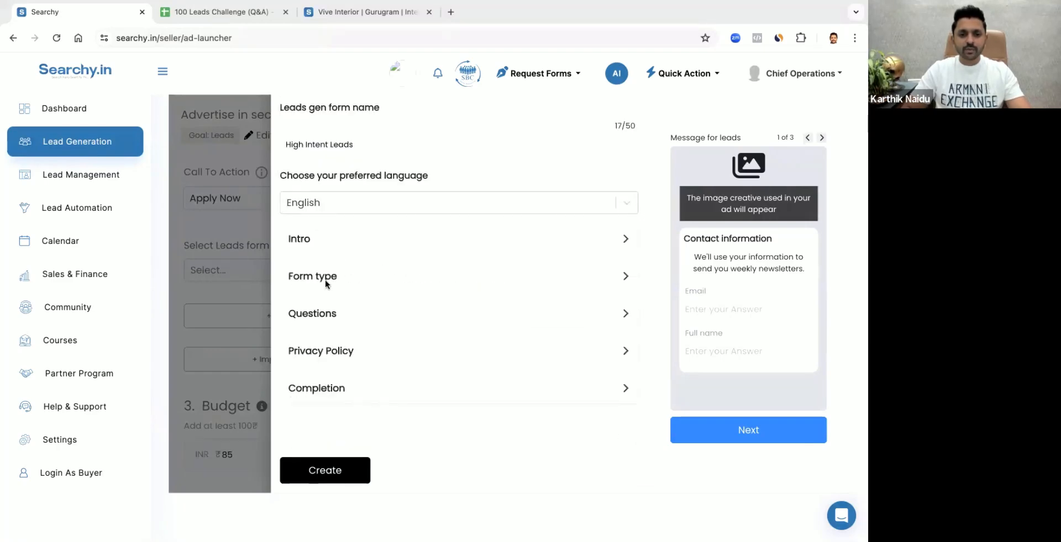
# Set the leads form's type to Higher intent
pyautogui.click(312, 239)
pyautogui.click(334, 358)
pyautogui.scroll(-2, 330, 367)
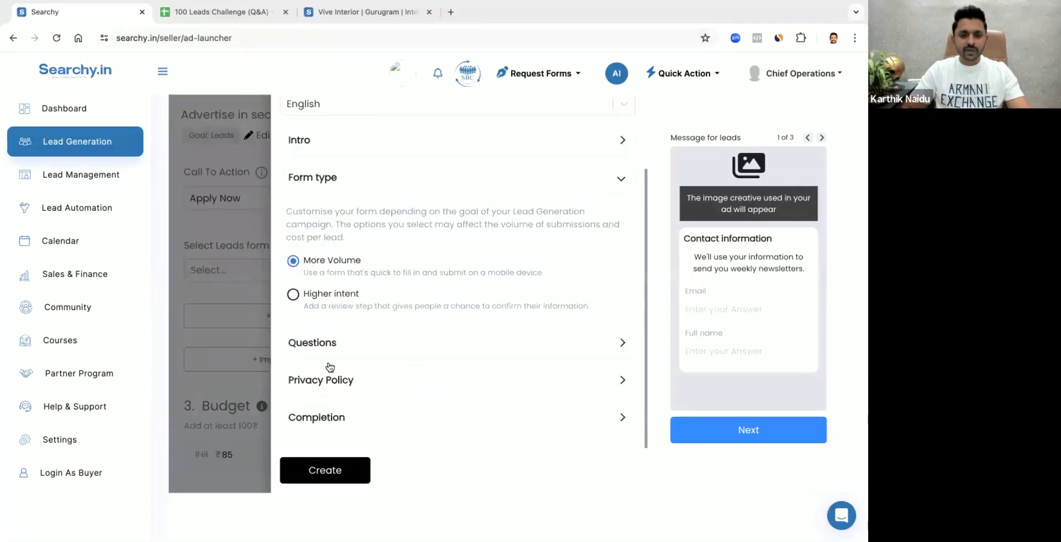
pyautogui.click(298, 297)
pyautogui.scroll(-1, 422, 286)
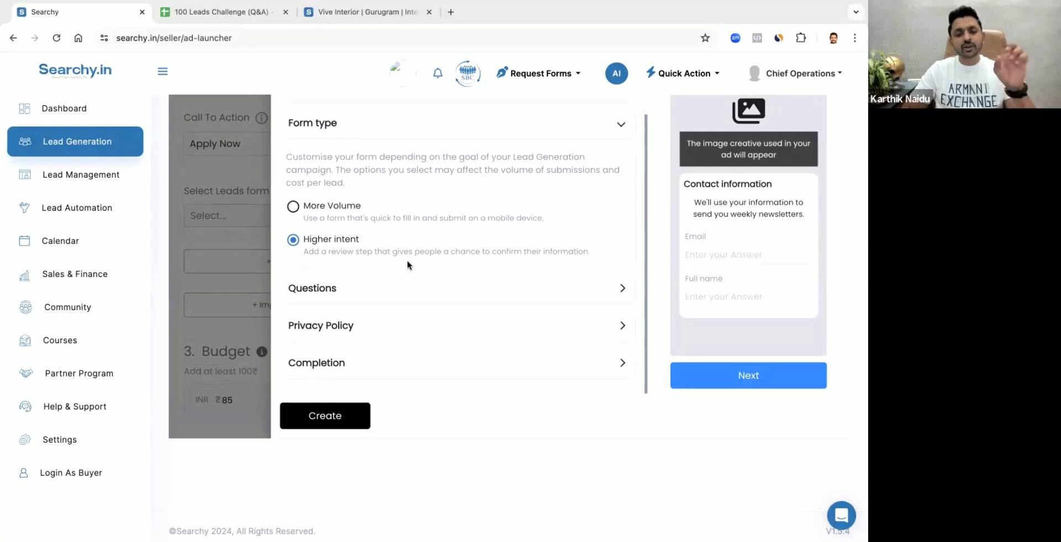
# Set the form's prefilled information to Full name, Email and Phone Number, in that order
pyautogui.click(334, 288)
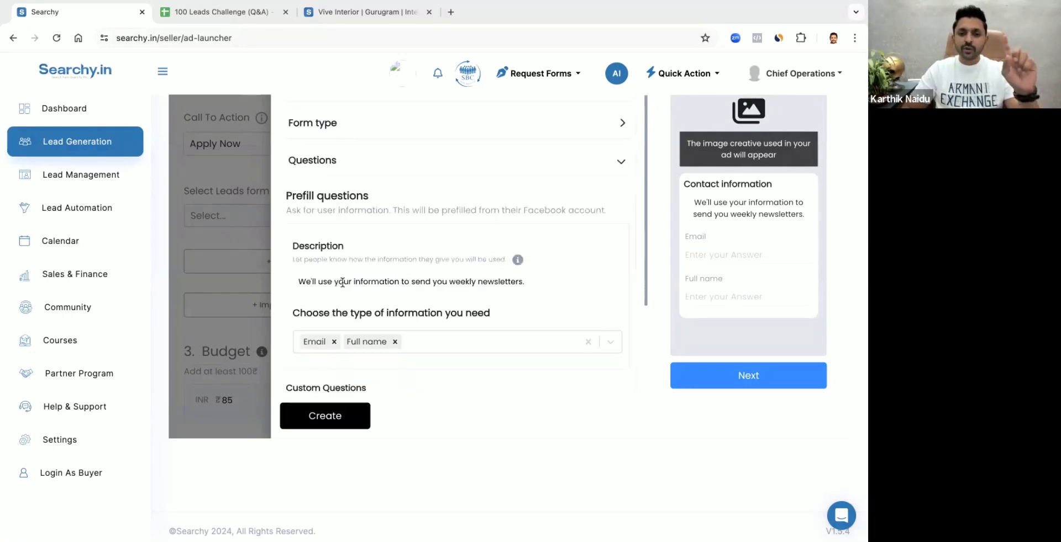
pyautogui.scroll(-1, 402, 253)
pyautogui.click(334, 302)
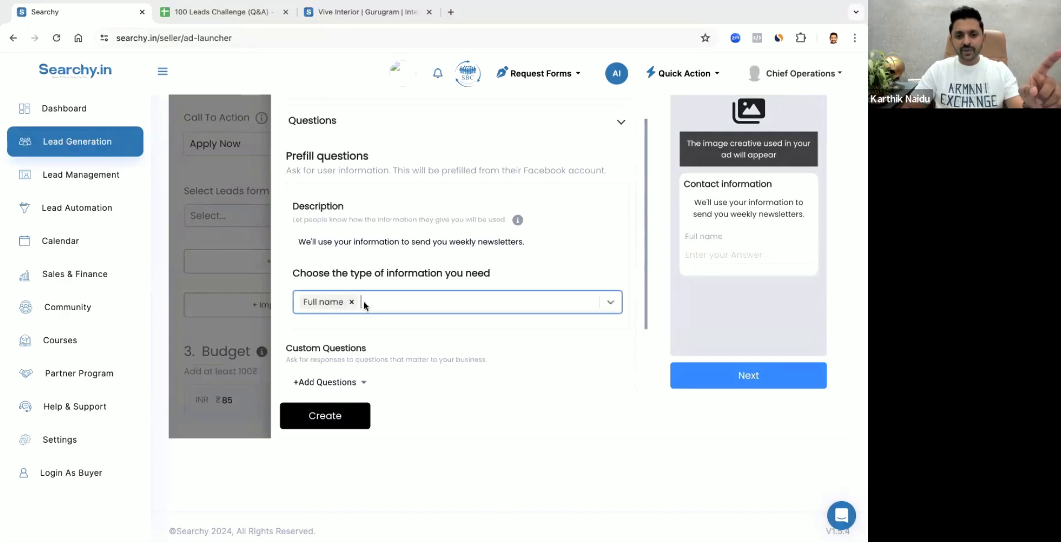
pyautogui.click(369, 307)
pyautogui.click(326, 336)
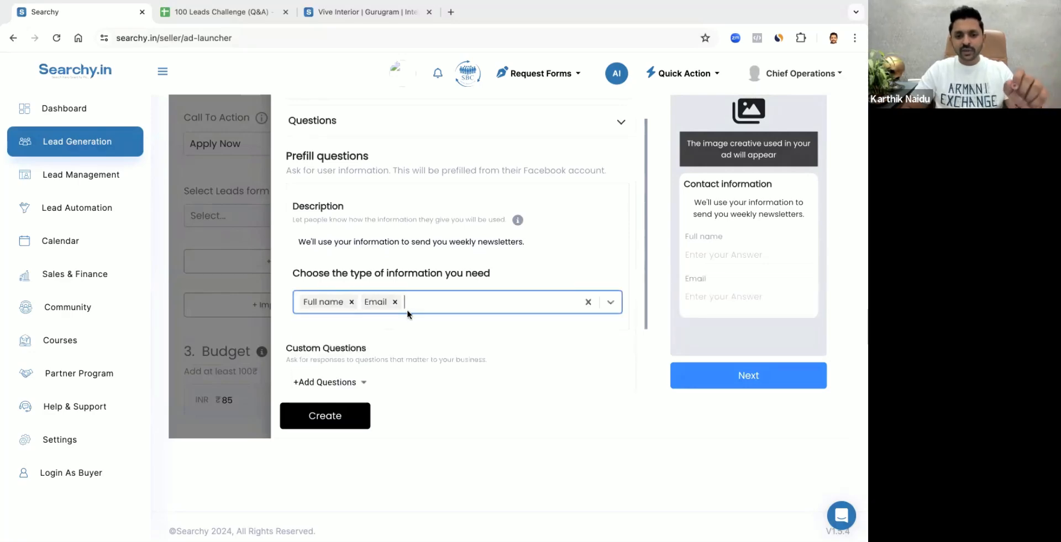
pyautogui.click(426, 308)
pyautogui.write('ph')
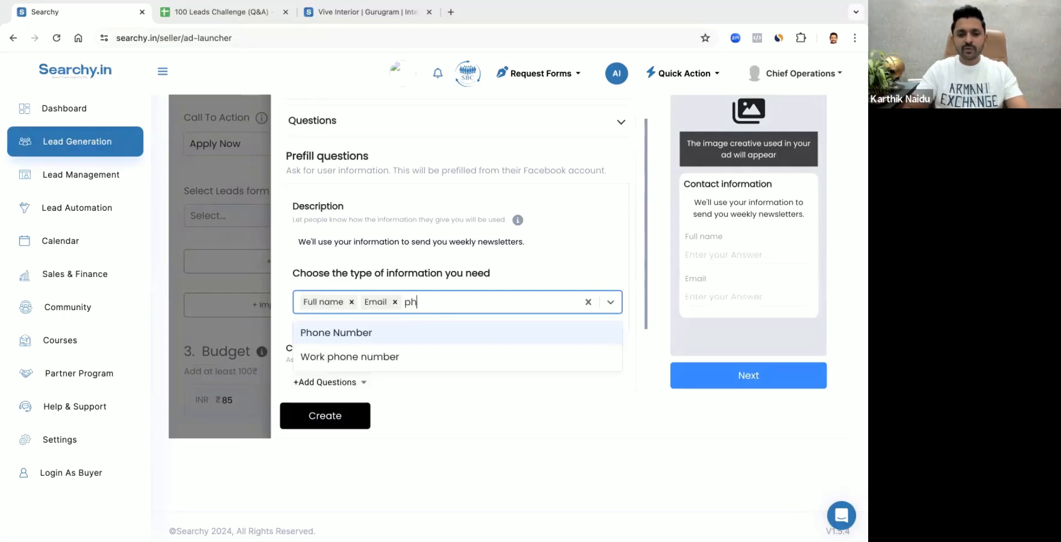
pyautogui.click(410, 327)
pyautogui.scroll(-1, 437, 265)
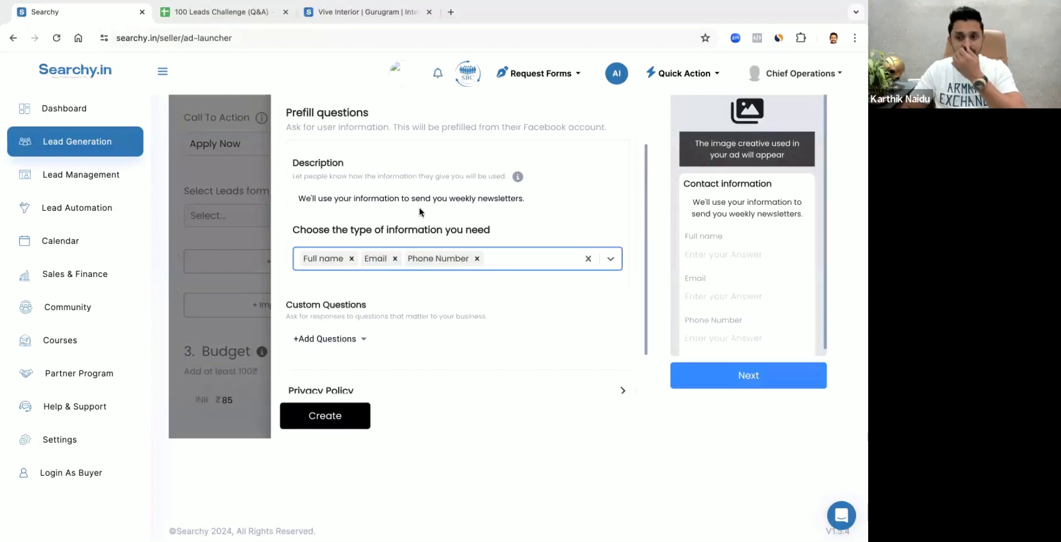
# Reword the prefill questions' description to "We'll use your information to contact you"
pyautogui.click(402, 210)
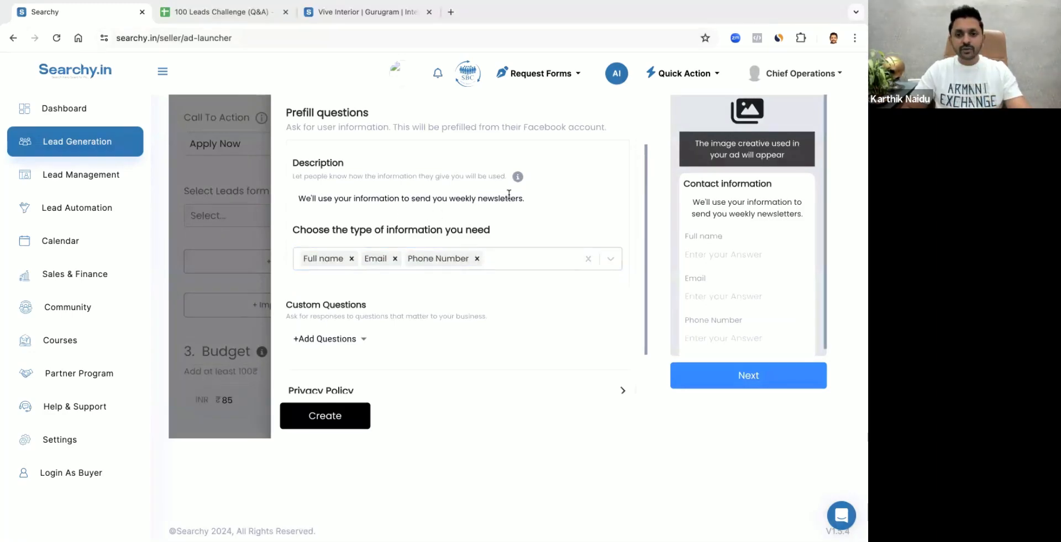
pyautogui.moveTo(525, 197); pyautogui.dragTo(411, 196)
pyautogui.write('co')
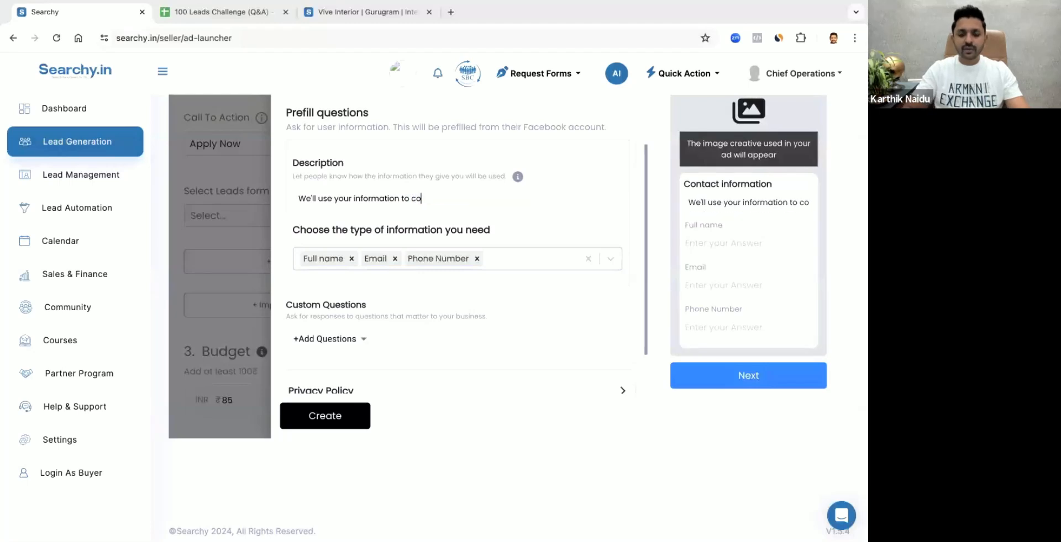
pyautogui.write('ntact you')
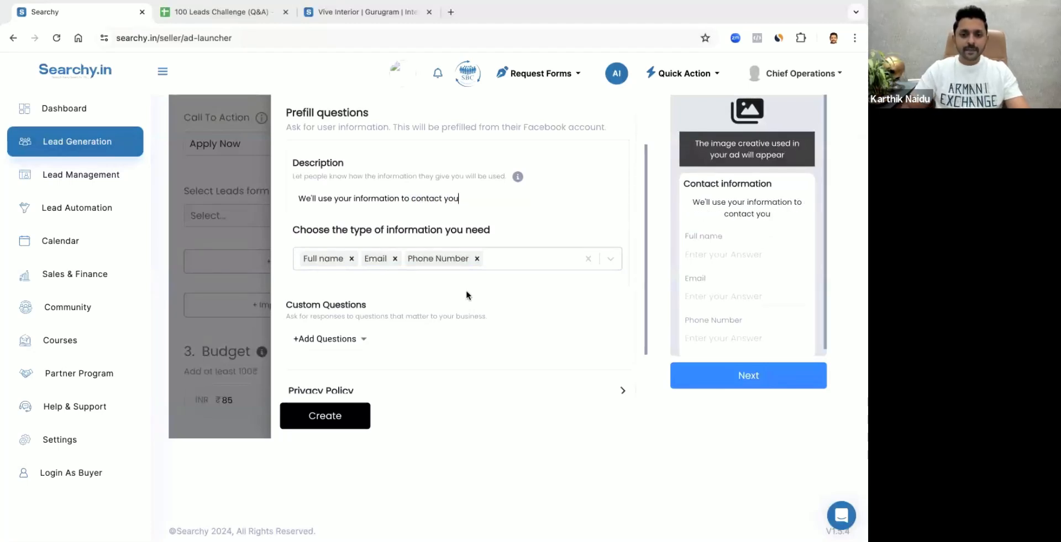
pyautogui.scroll(-1, 466, 293)
pyautogui.scroll(2, 369, 314)
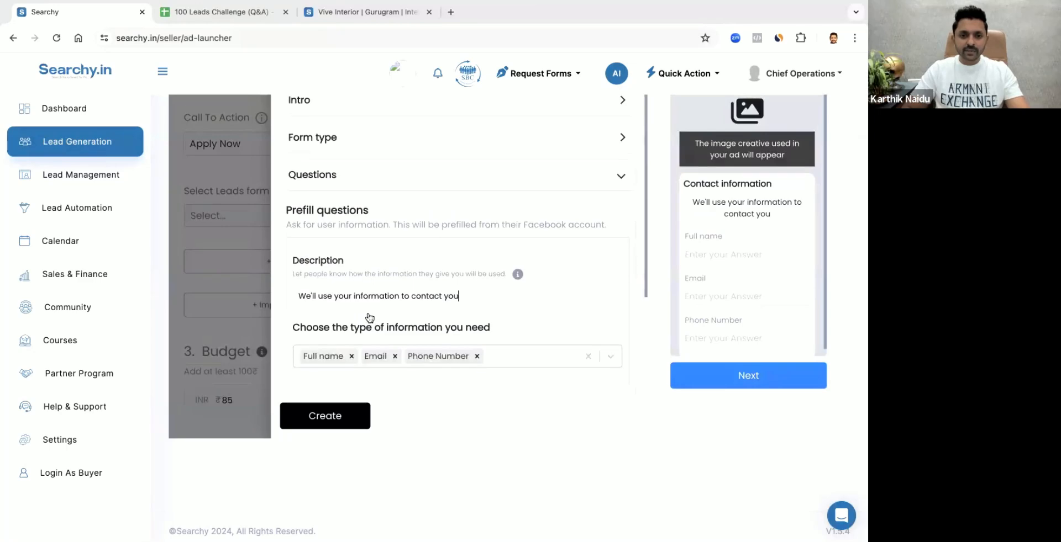
# Add a short-answer custom question to the leads form reading "How old your Child?"
pyautogui.scroll(-3, 367, 312)
pyautogui.click(331, 277)
pyautogui.scroll(-1, 389, 343)
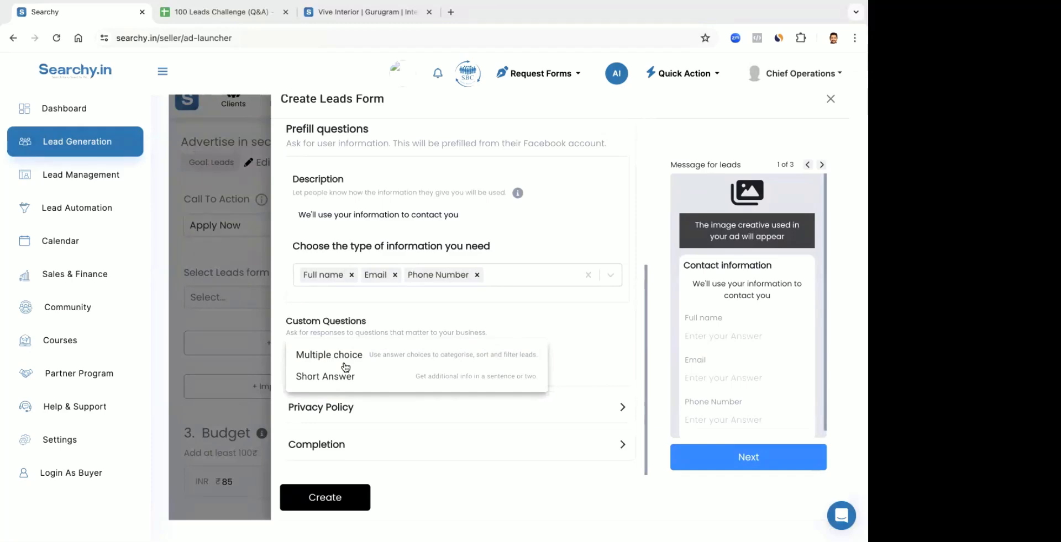
pyautogui.click(338, 375)
pyautogui.click(347, 334)
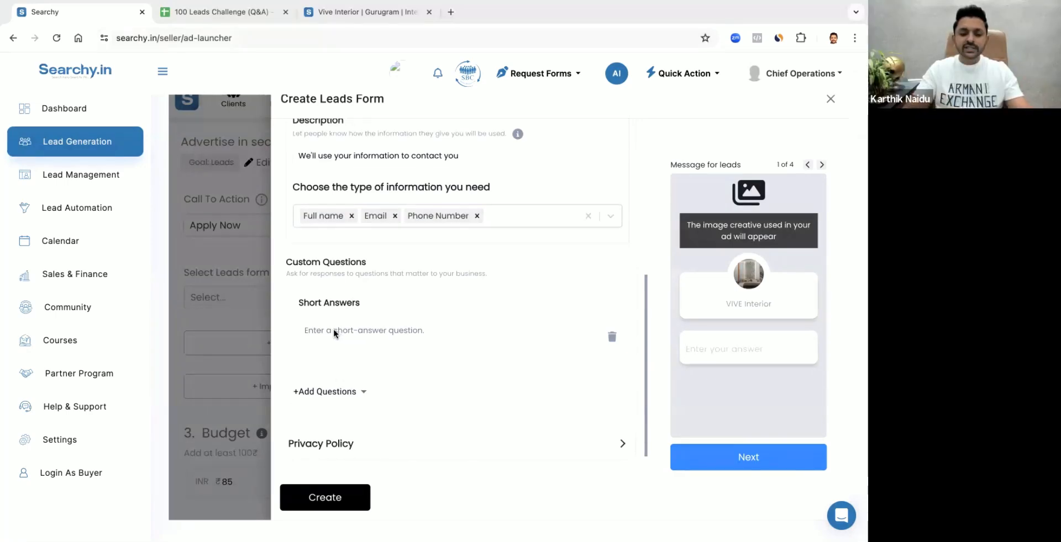
pyautogui.write('How')
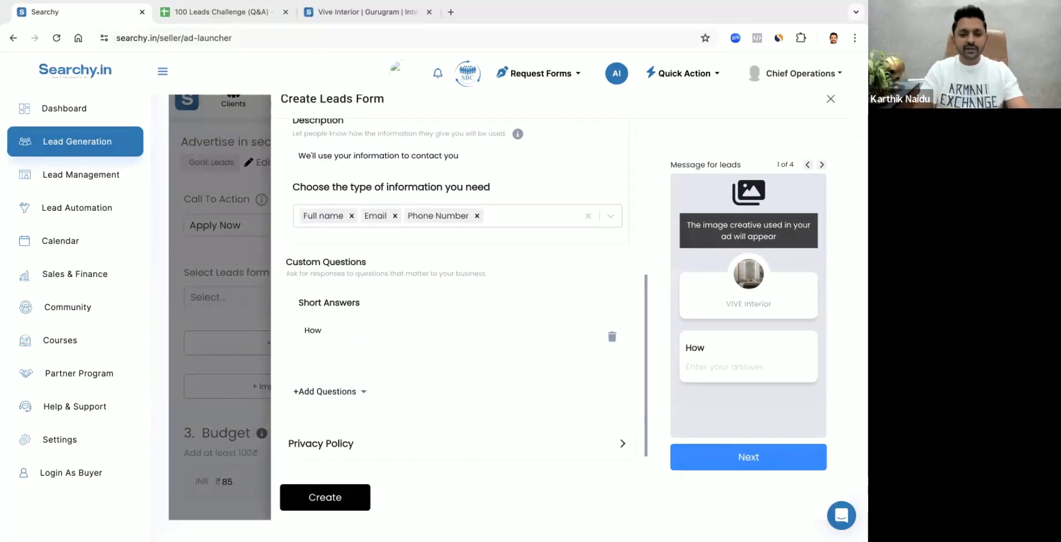
pyautogui.write(' old your')
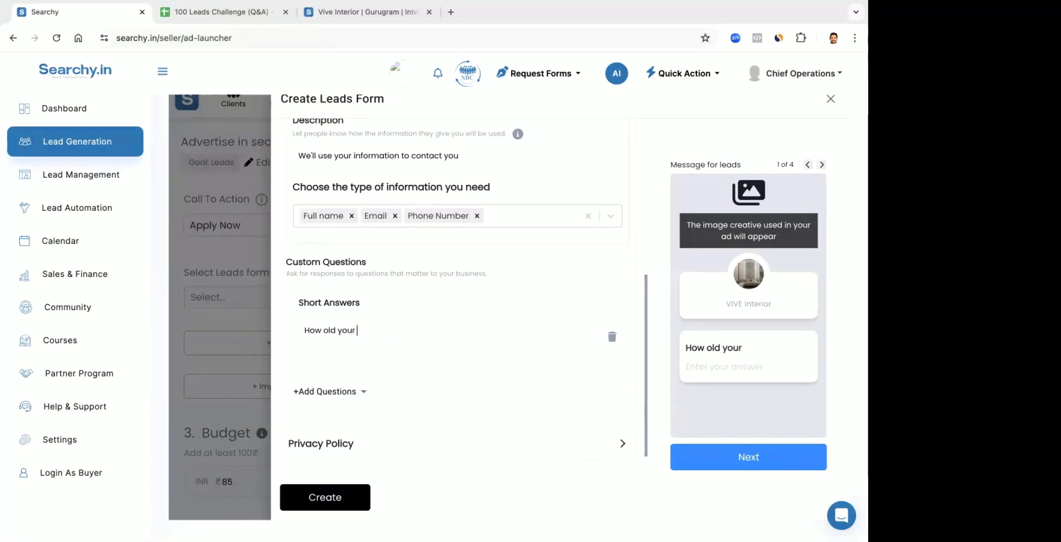
pyautogui.write(' Child')
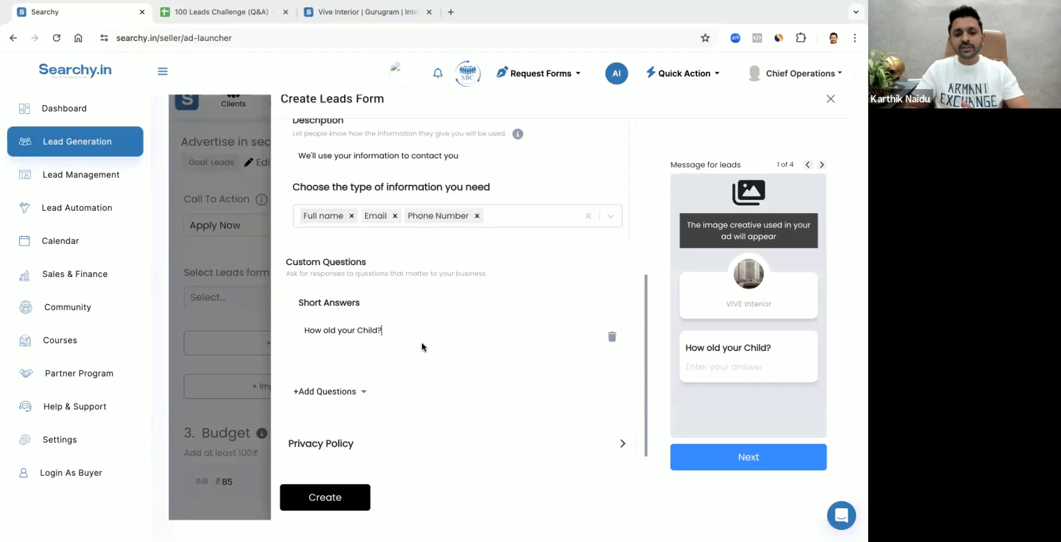
pyautogui.click(338, 393)
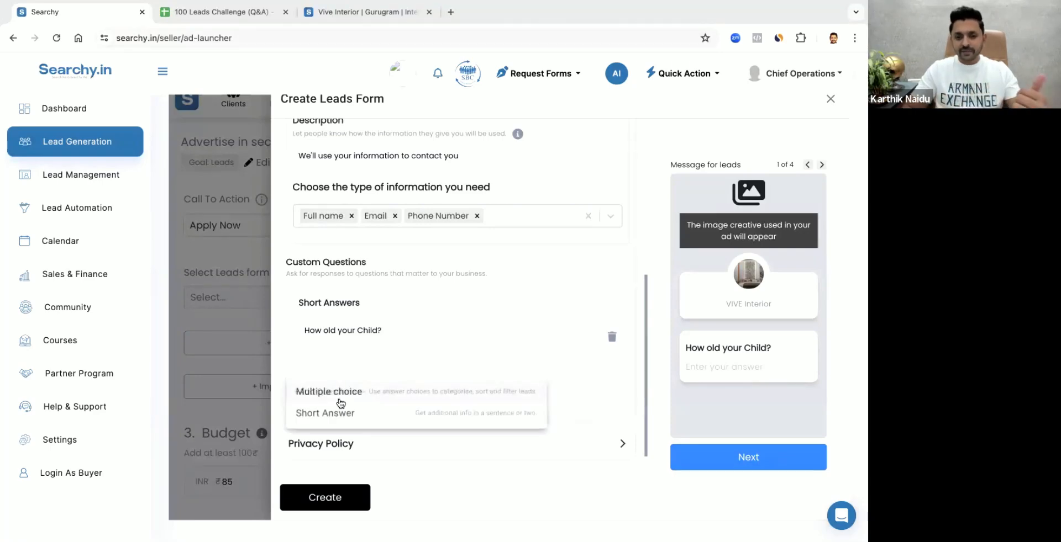
pyautogui.click(338, 416)
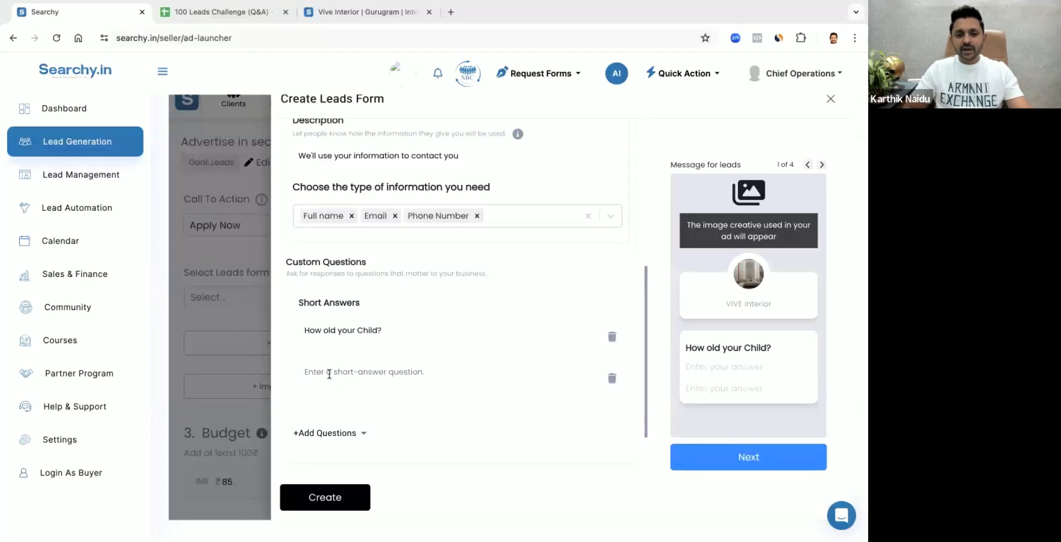
pyautogui.click(611, 378)
# Add a multiple-choice custom question reading "How quickly are you Looking for your Kids Room Setup?"
pyautogui.click(350, 391)
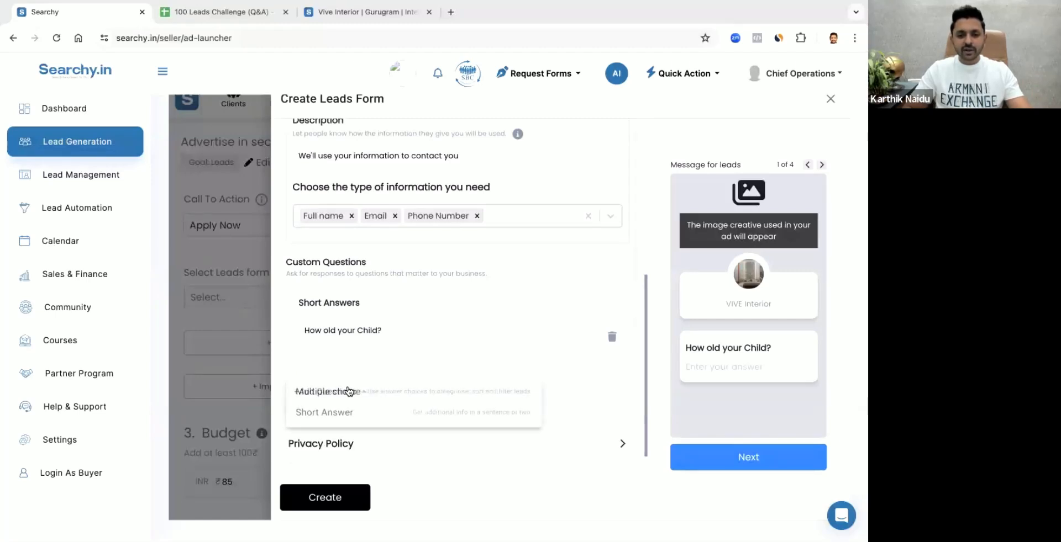
pyautogui.click(359, 393)
pyautogui.scroll(5, 365, 326)
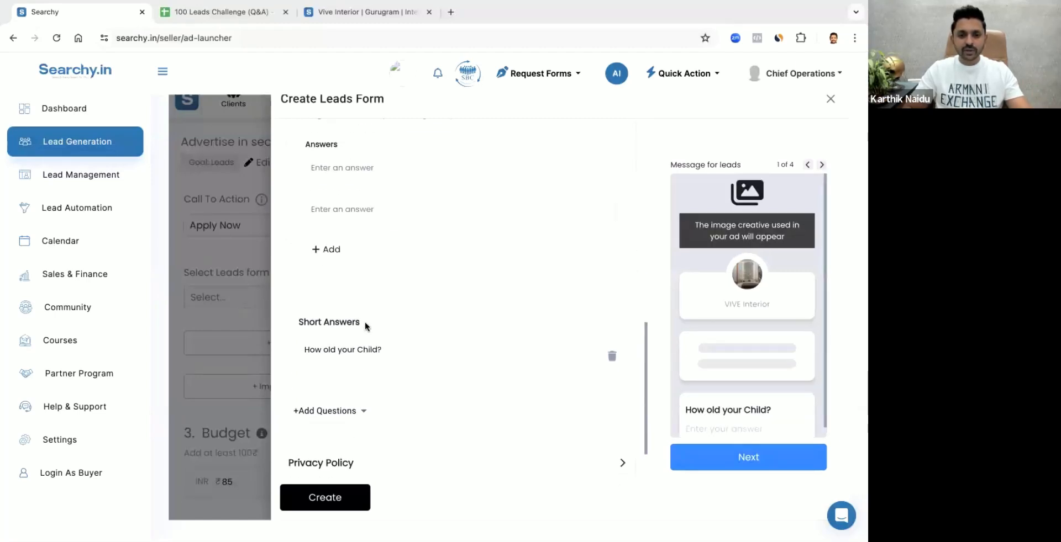
pyautogui.scroll(-4, 365, 327)
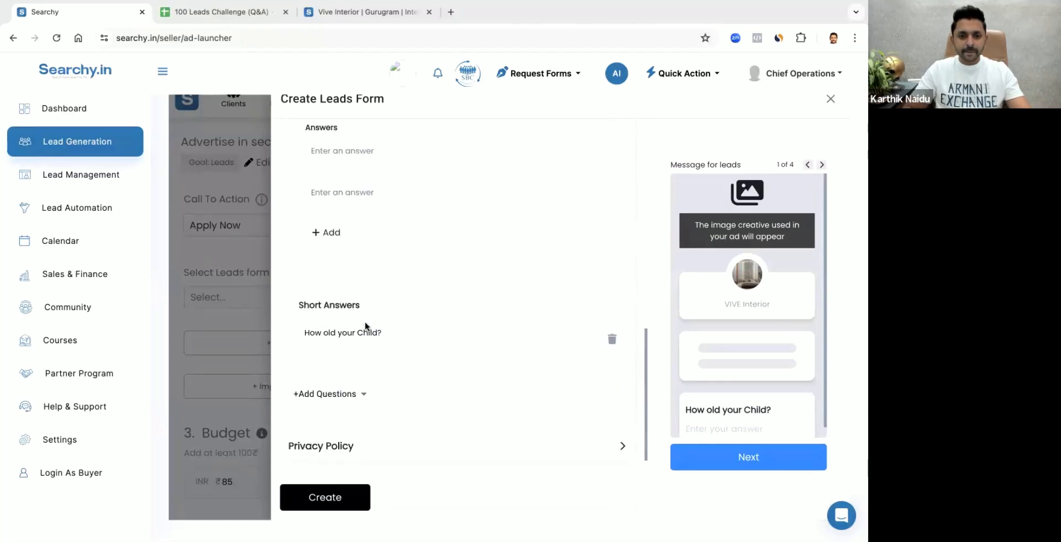
pyautogui.scroll(3, 365, 326)
pyautogui.click(337, 216)
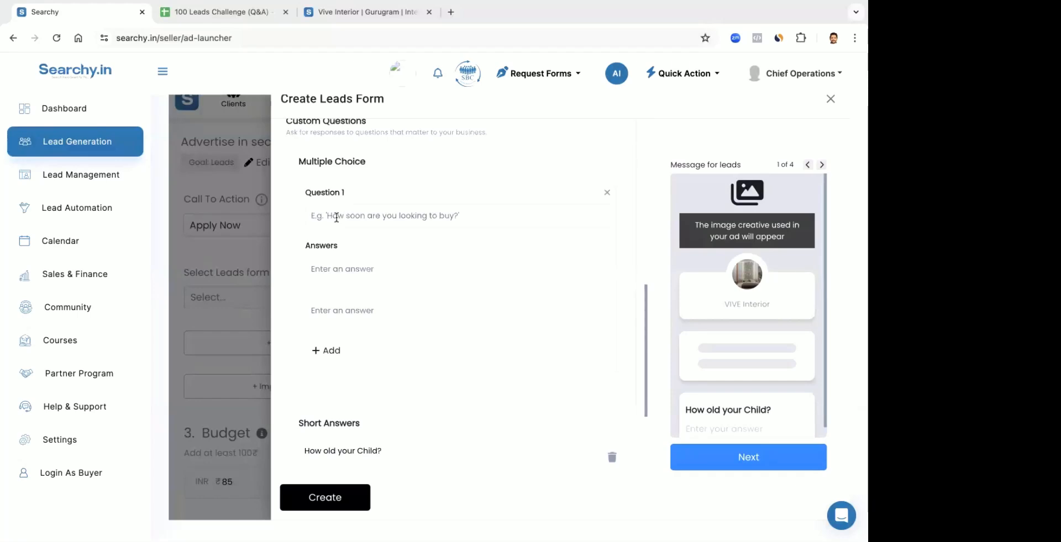
pyautogui.write('How q')
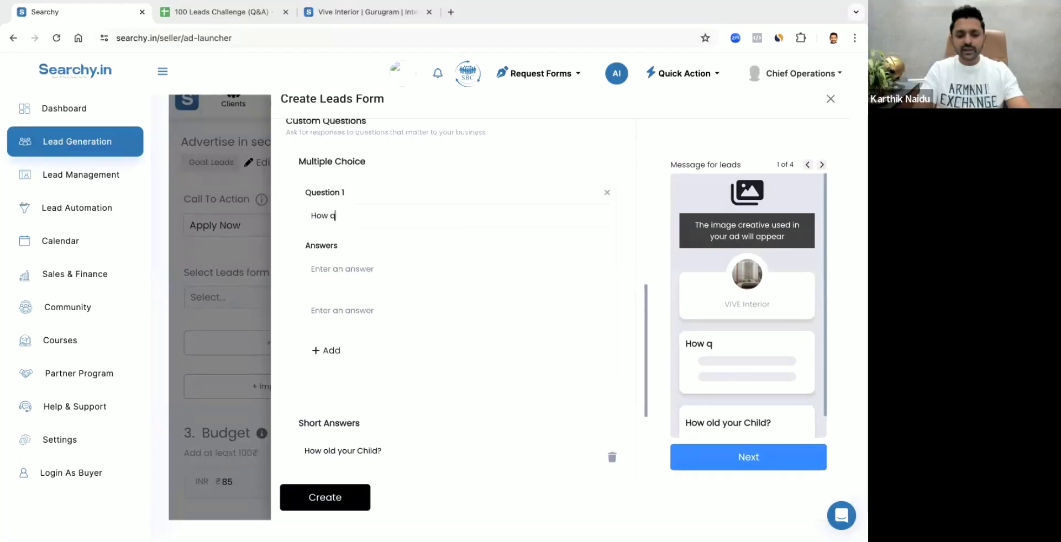
pyautogui.write('uickly a')
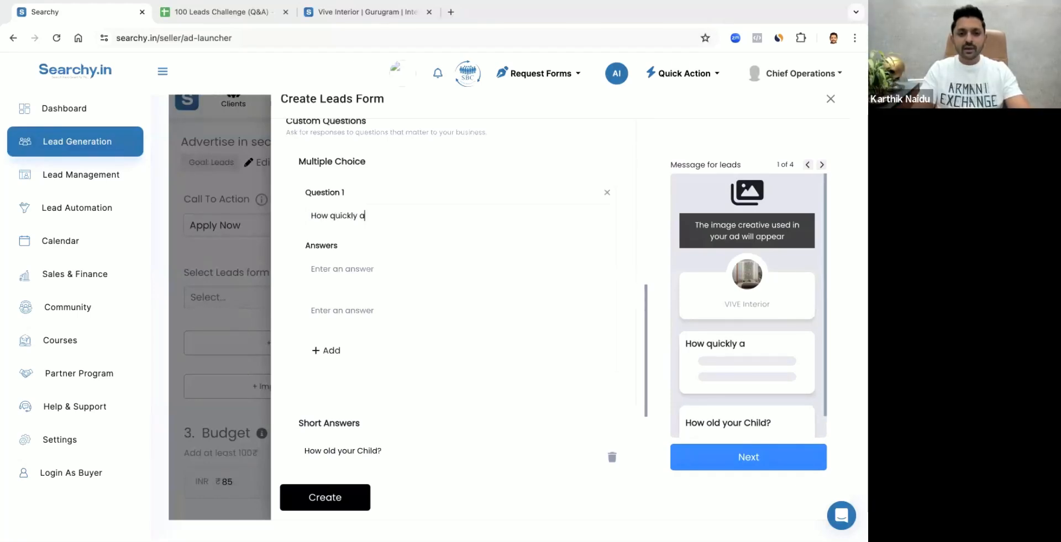
pyautogui.write('re you Look')
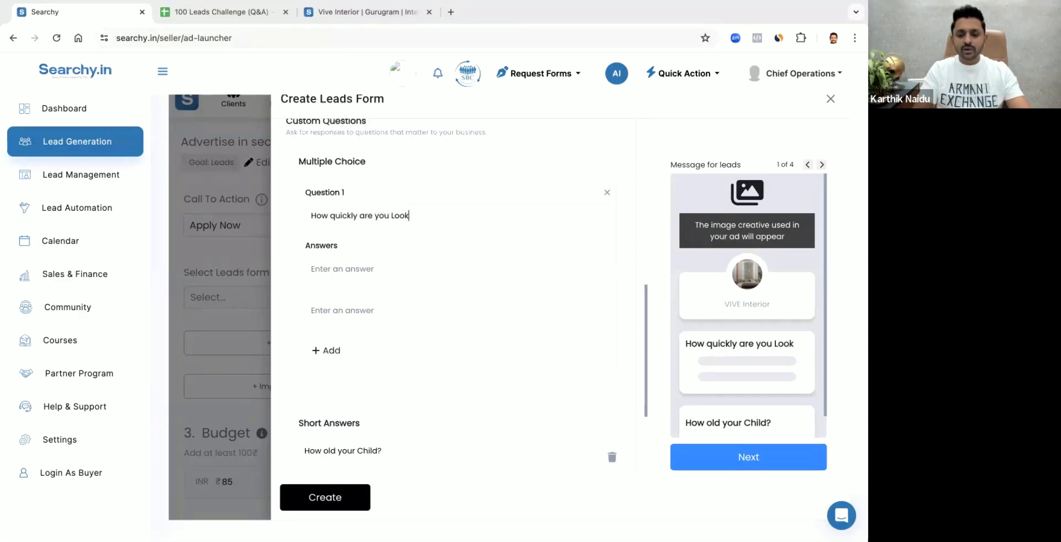
pyautogui.write('ing for yo')
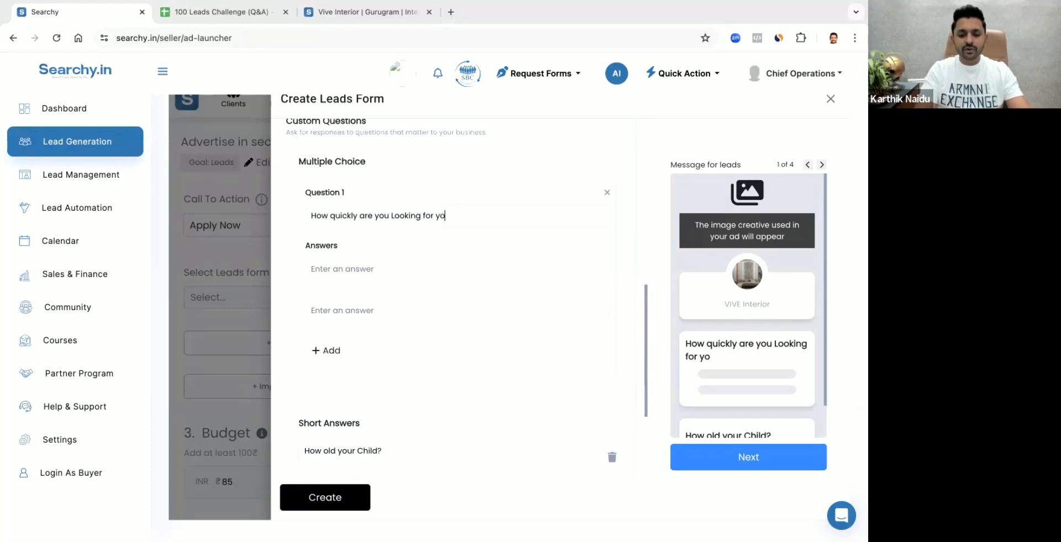
pyautogui.write('ur Kids Ro')
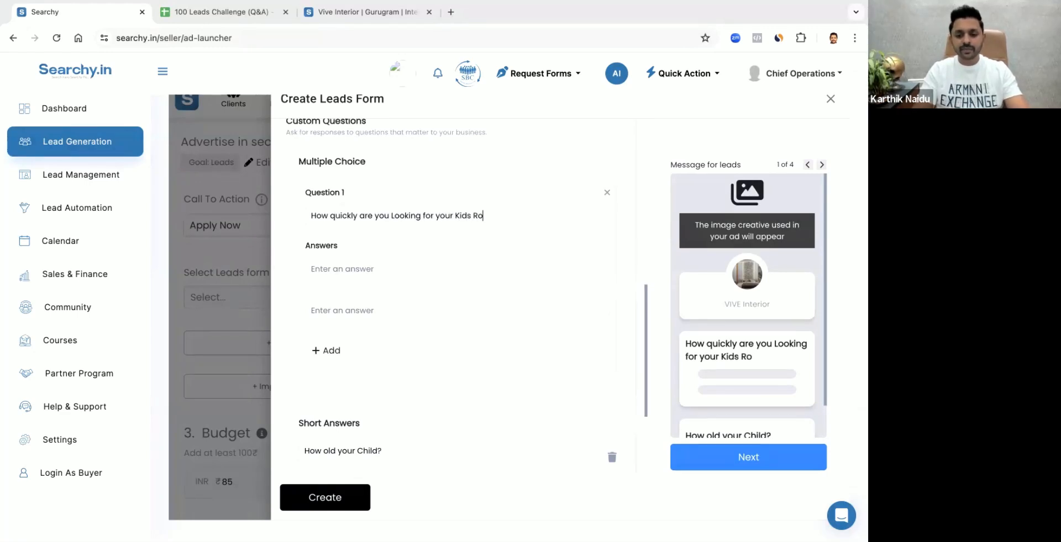
pyautogui.write('om Setup?')
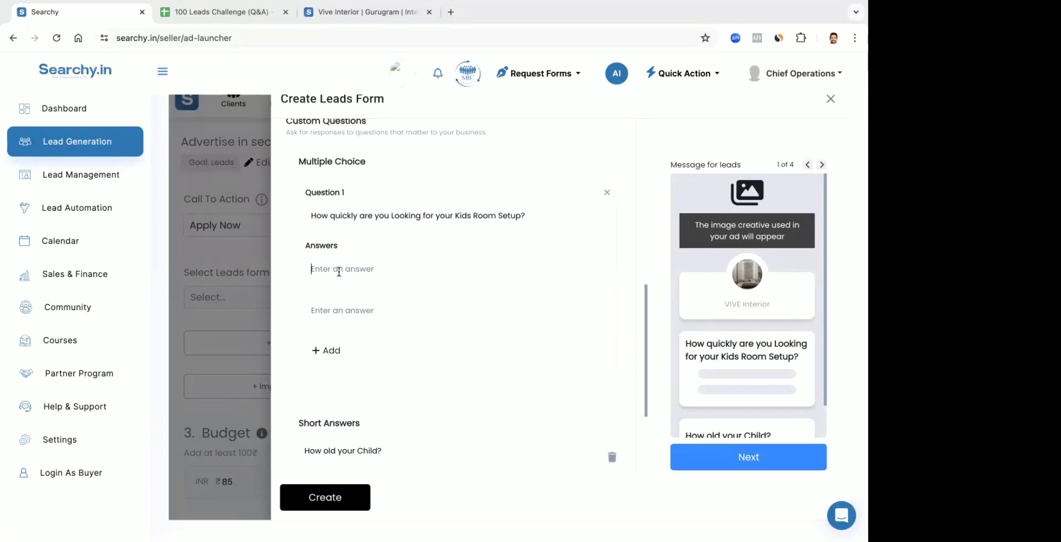
pyautogui.write('Imme')
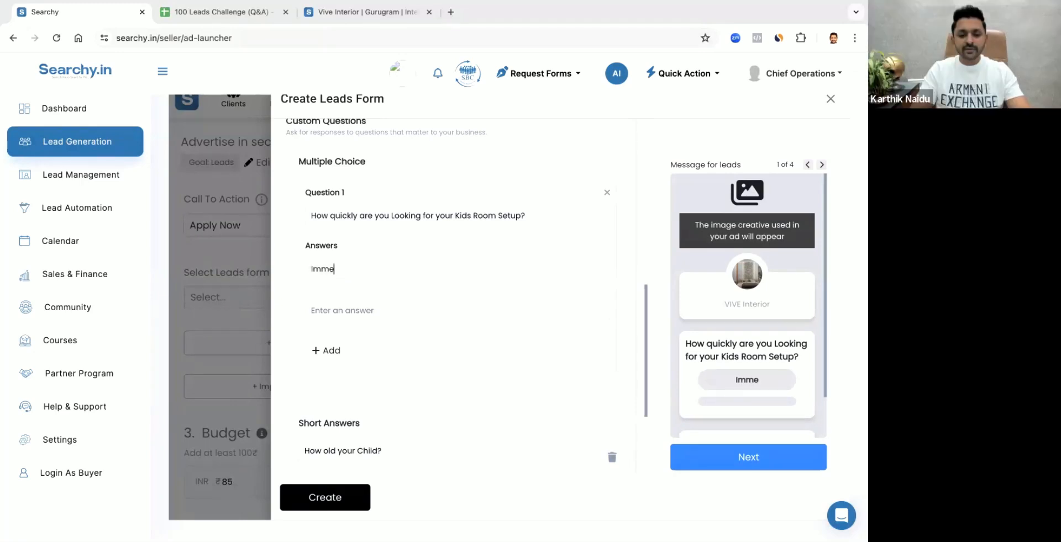
pyautogui.write('diately')
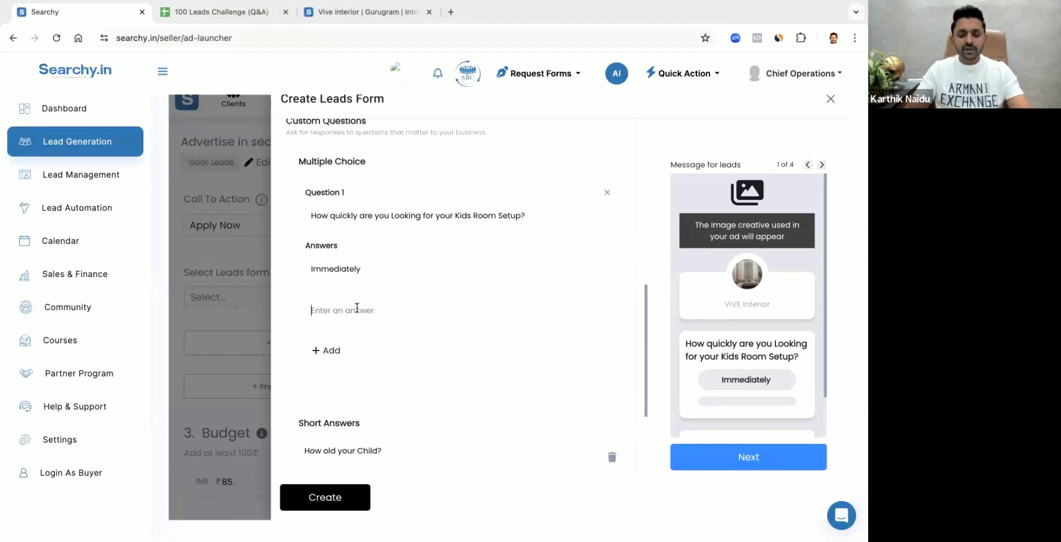
pyautogui.write('3 Months')
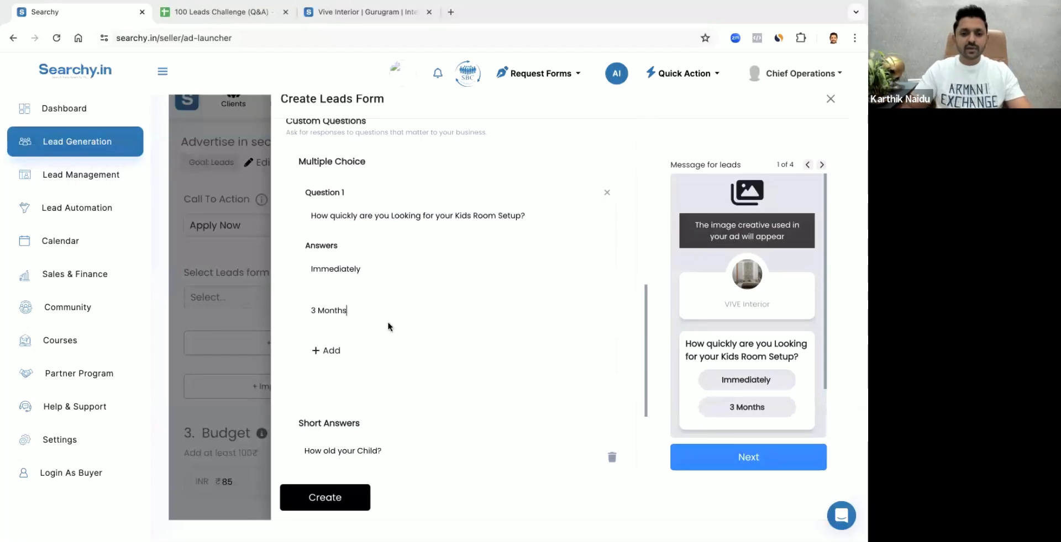
# Give the multiple-choice question three answers: "Immediately", "1 Month" and "Just Enquiring"
pyautogui.click(338, 351)
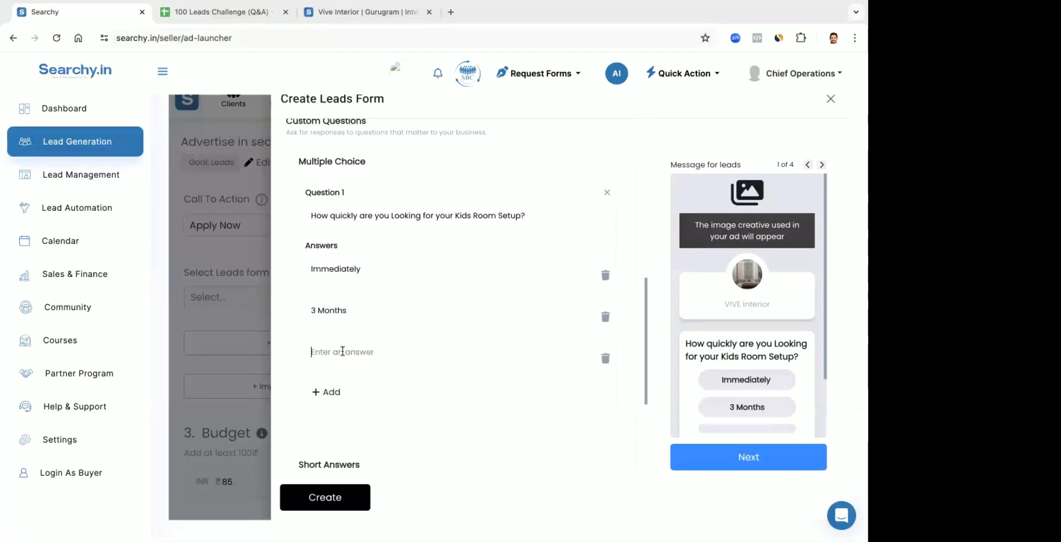
pyautogui.click(316, 311)
pyautogui.press('BackSpace')
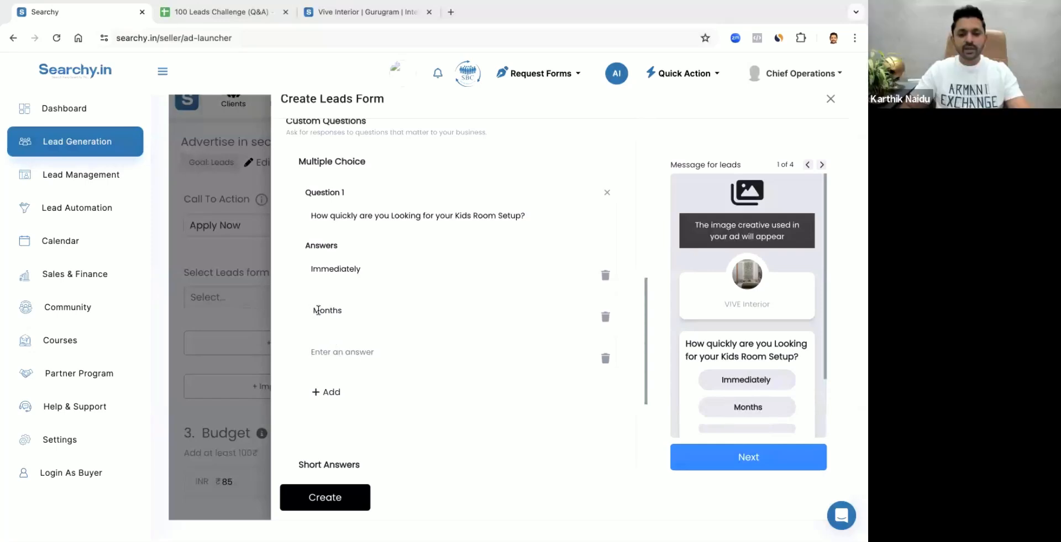
pyautogui.write('1')
pyautogui.click(348, 311)
pyautogui.press('BackSpace')
pyautogui.click(330, 354)
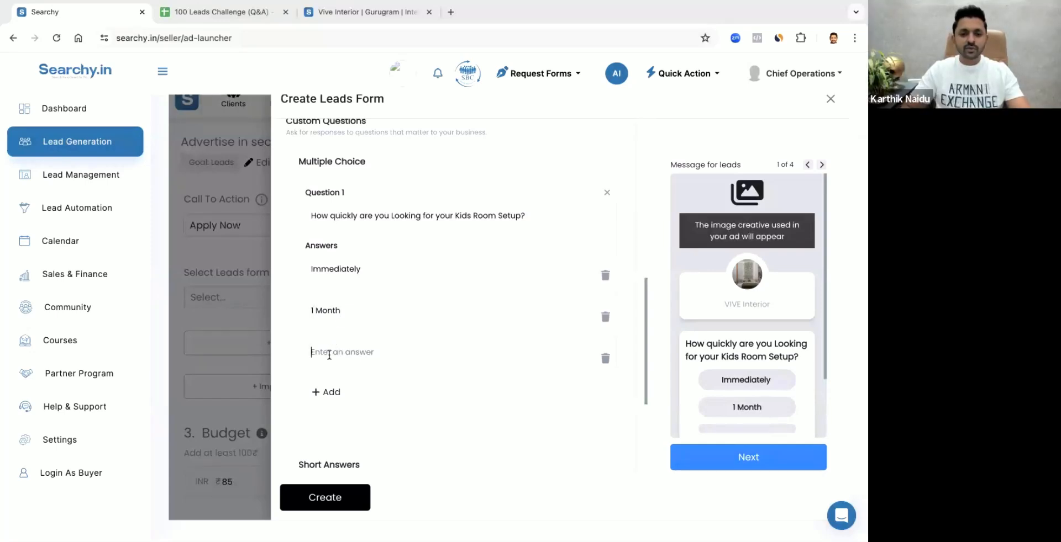
pyautogui.write('Just')
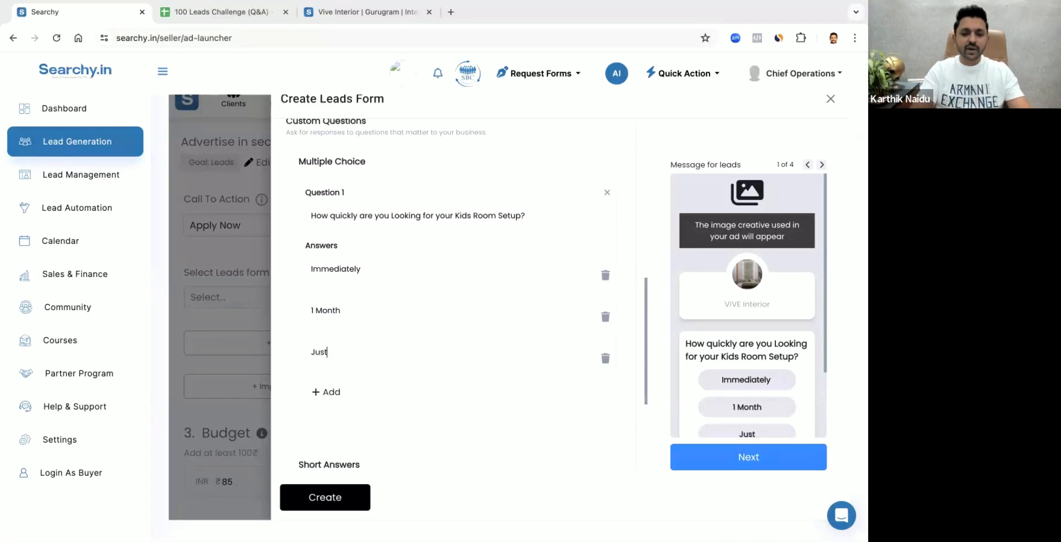
pyautogui.write(' Enquiring')
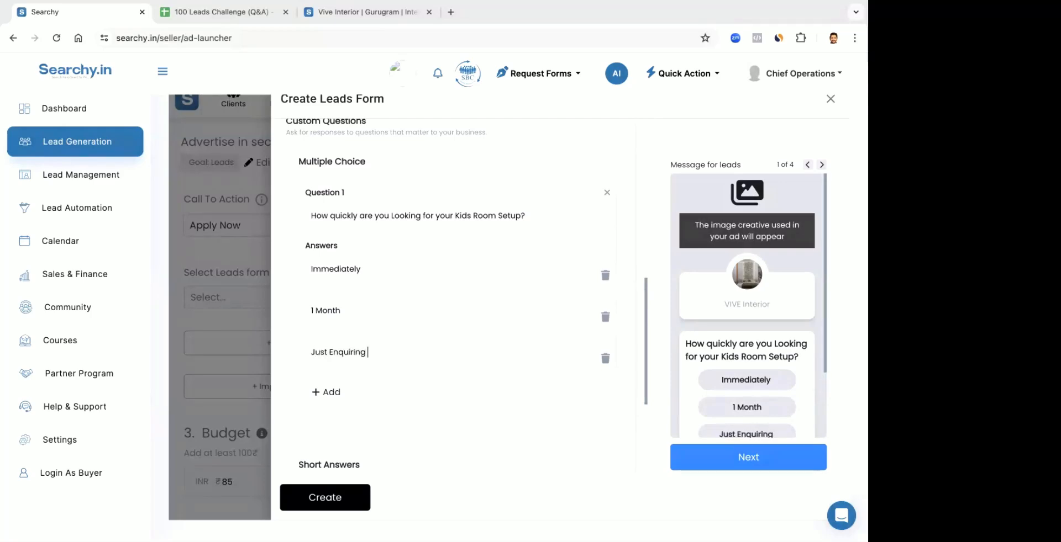
# Review the custom questions in the form and its lead preview, and examine the Privacy Policy settings
pyautogui.scroll(-1, 438, 362)
pyautogui.scroll(-3, 685, 341)
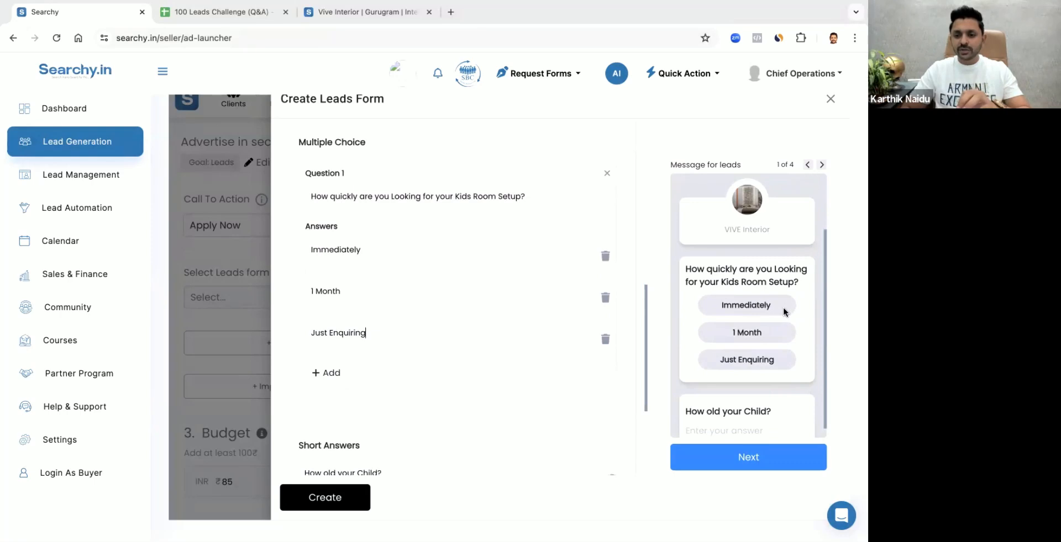
pyautogui.scroll(-1, 766, 338)
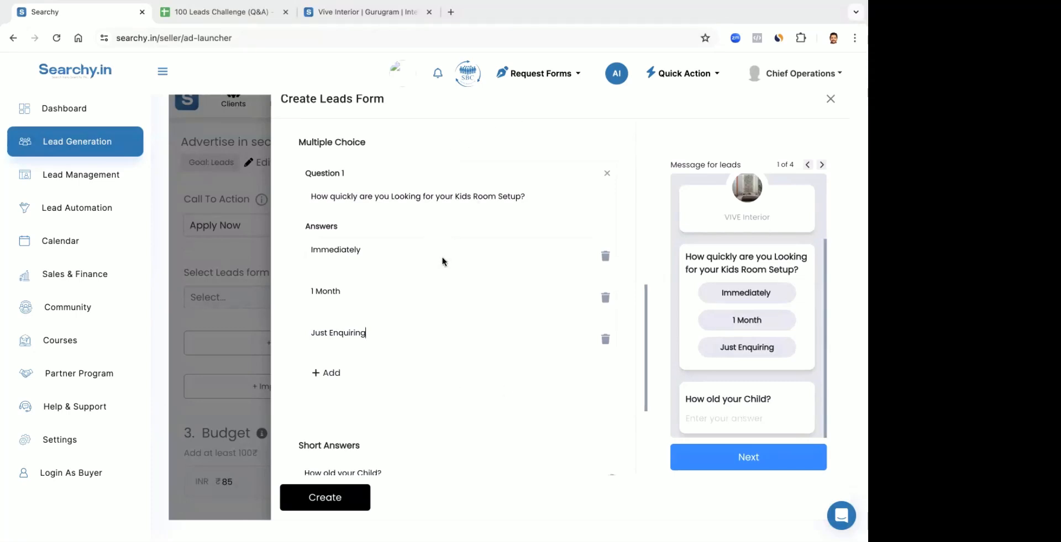
pyautogui.scroll(2, 442, 261)
pyautogui.scroll(-4, 442, 261)
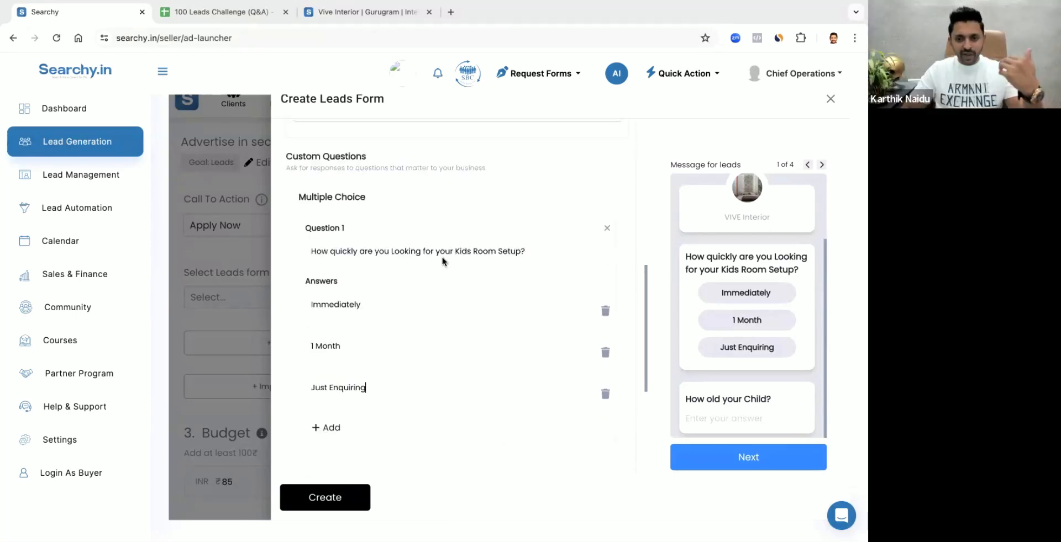
pyautogui.scroll(-3, 442, 261)
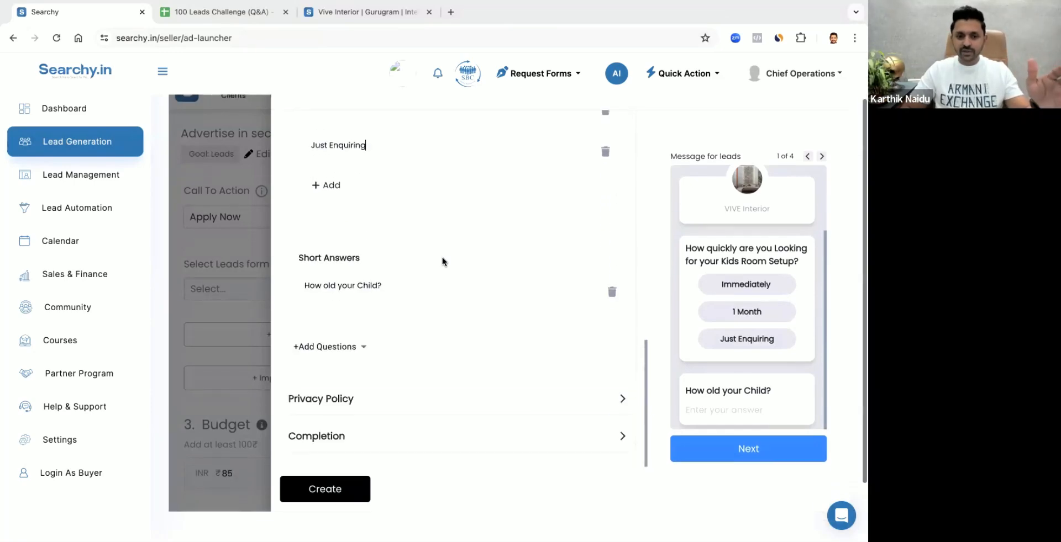
pyautogui.click(346, 400)
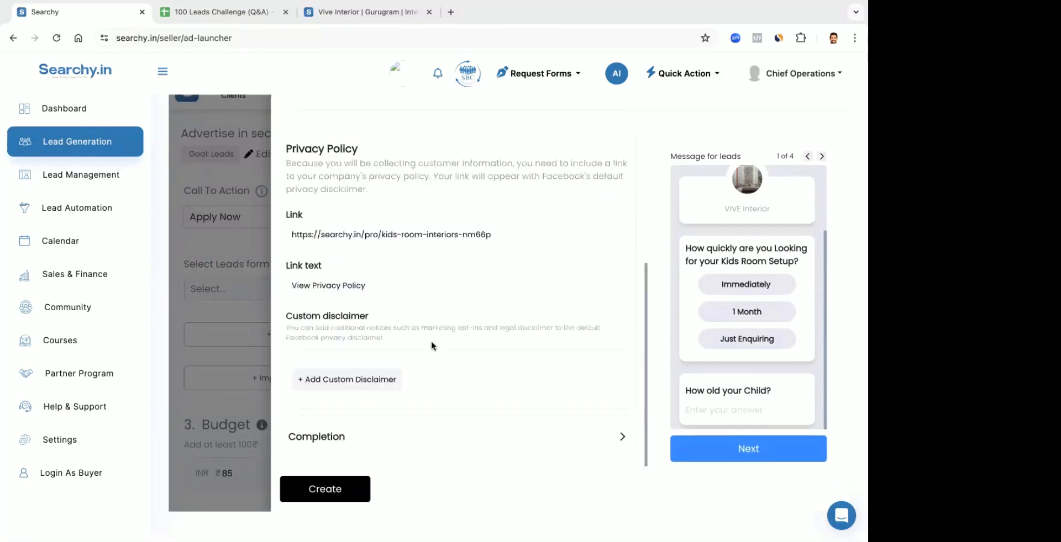
# Set the Completion section's call-to-action button to Call Business, with India +91 as the phone number's country code
pyautogui.click(348, 440)
pyautogui.scroll(-3, 416, 376)
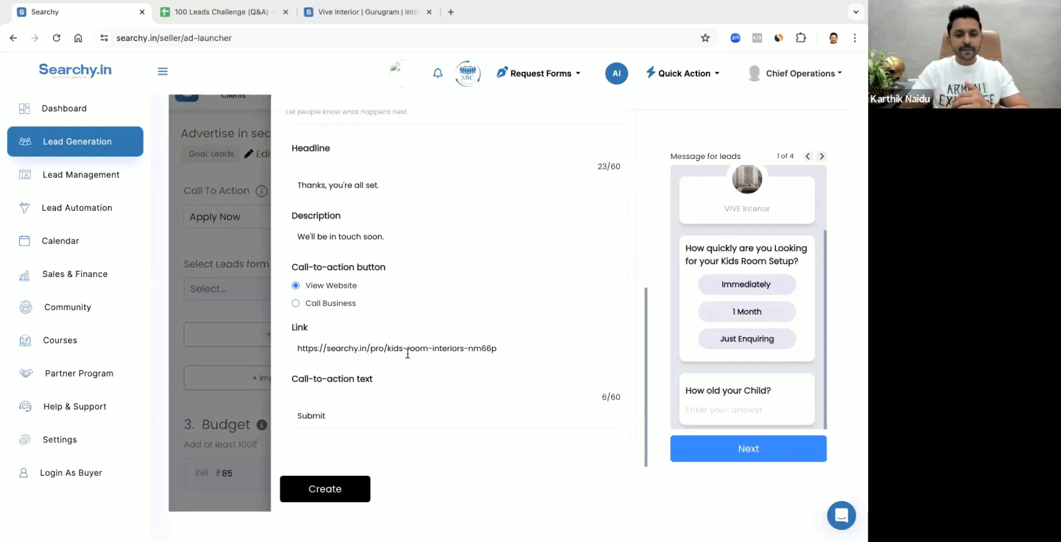
pyautogui.click(302, 306)
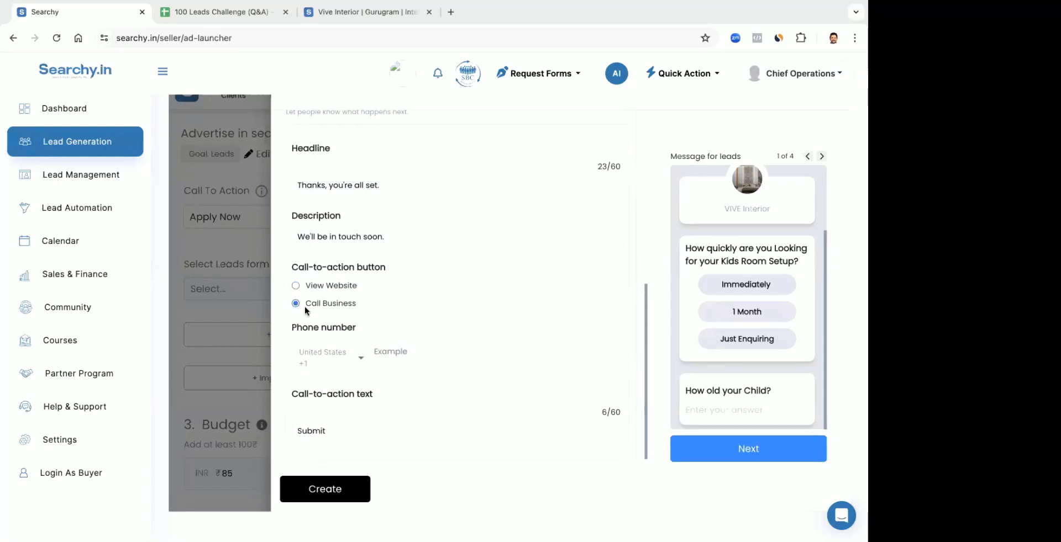
pyautogui.click(357, 358)
pyautogui.press('i')
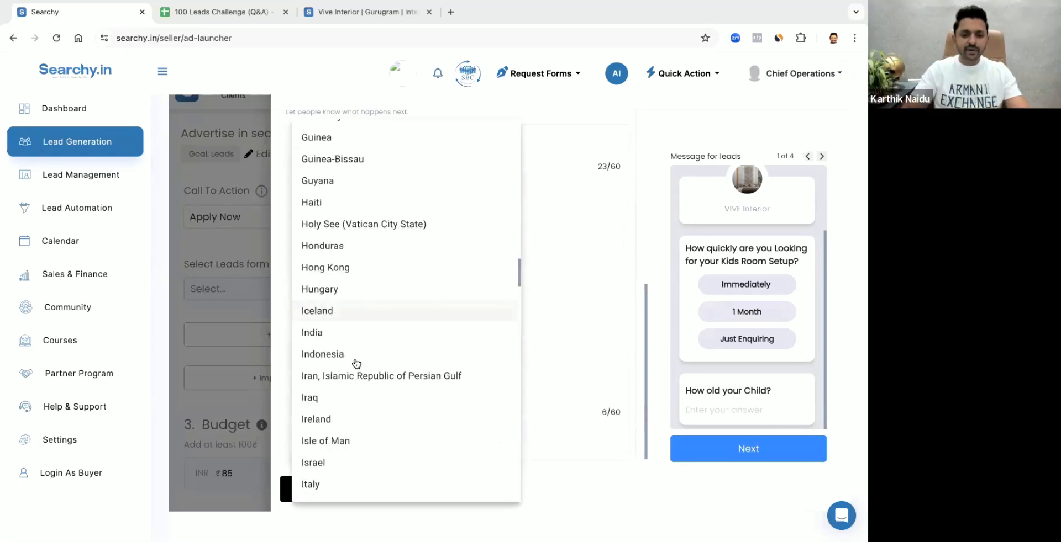
pyautogui.click(329, 334)
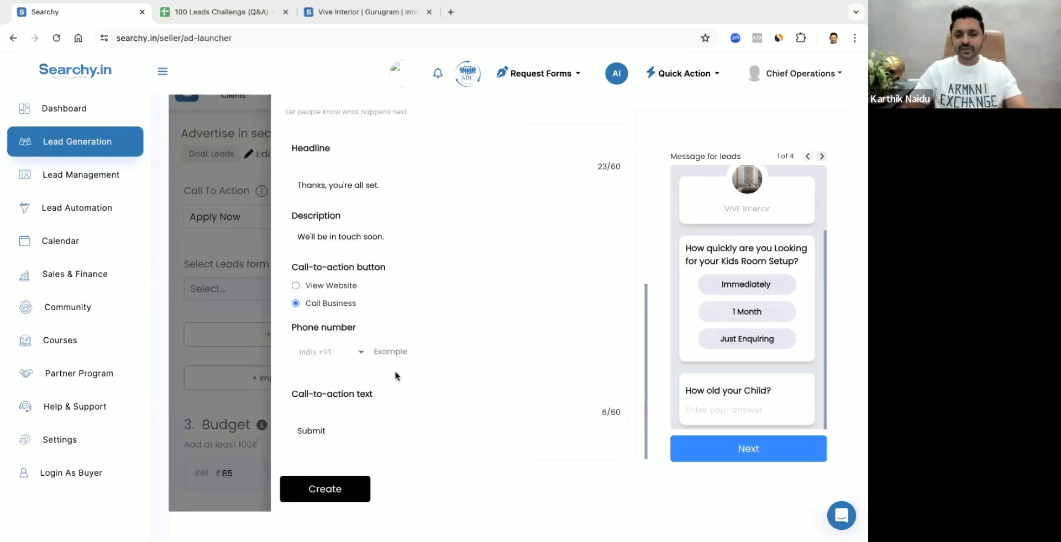
# Set the Completion section's call-to-action text to "Call Now" and enter the business phone number
pyautogui.hotkey('ctrl', 'a')
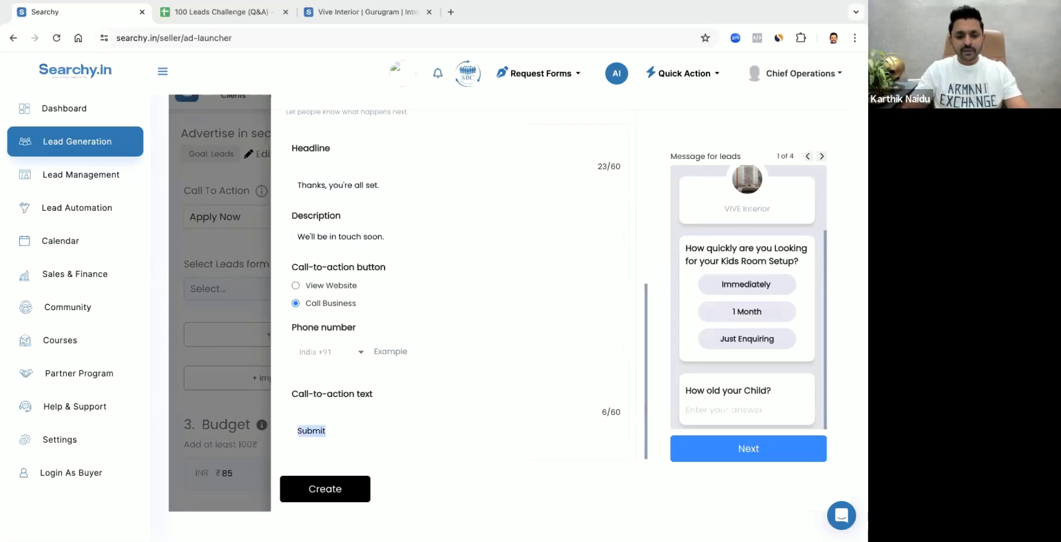
pyautogui.write('Call Now')
pyautogui.click(393, 353)
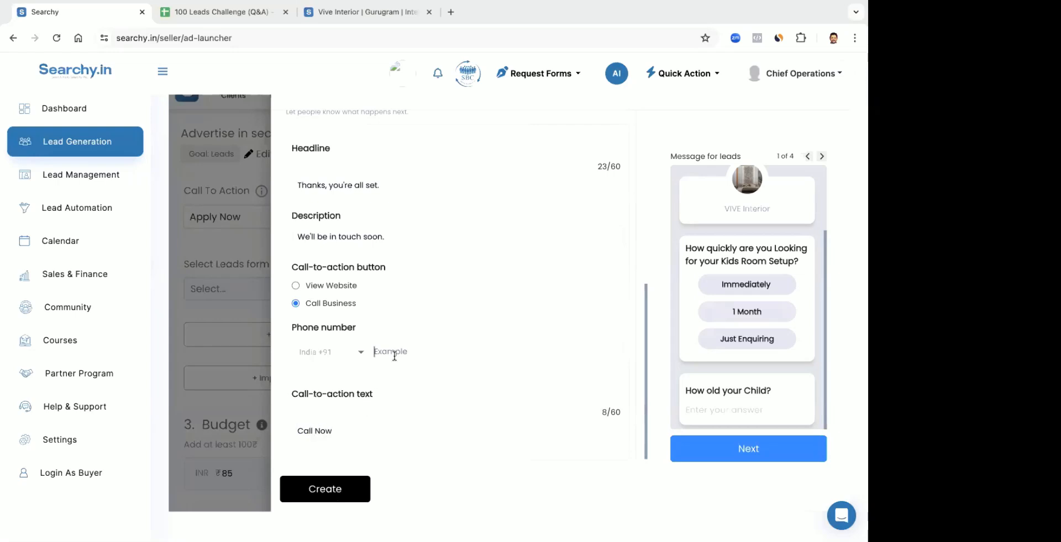
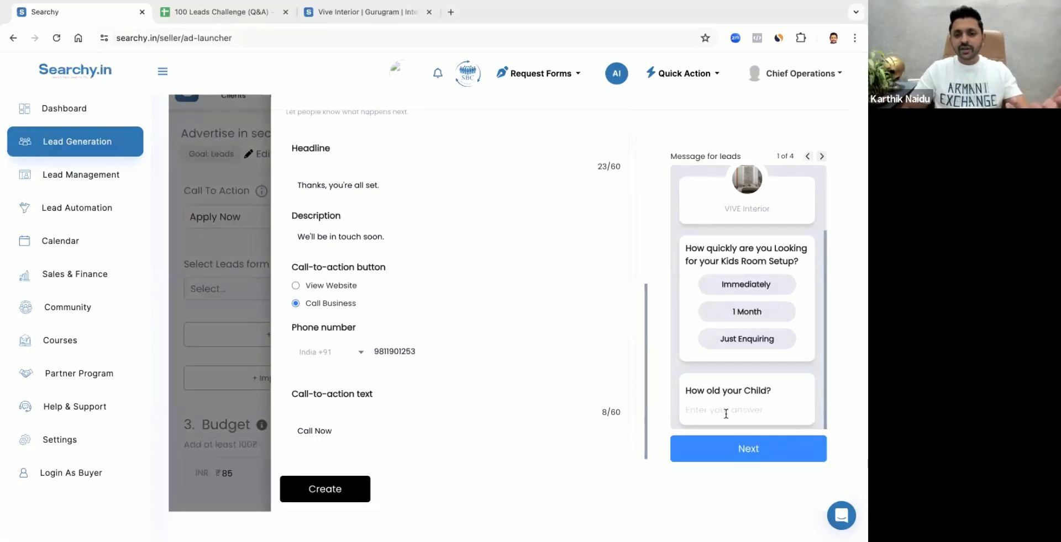
# Review all four pages of the lead form preview, from the custom questions through to the completion message
pyautogui.click(821, 157)
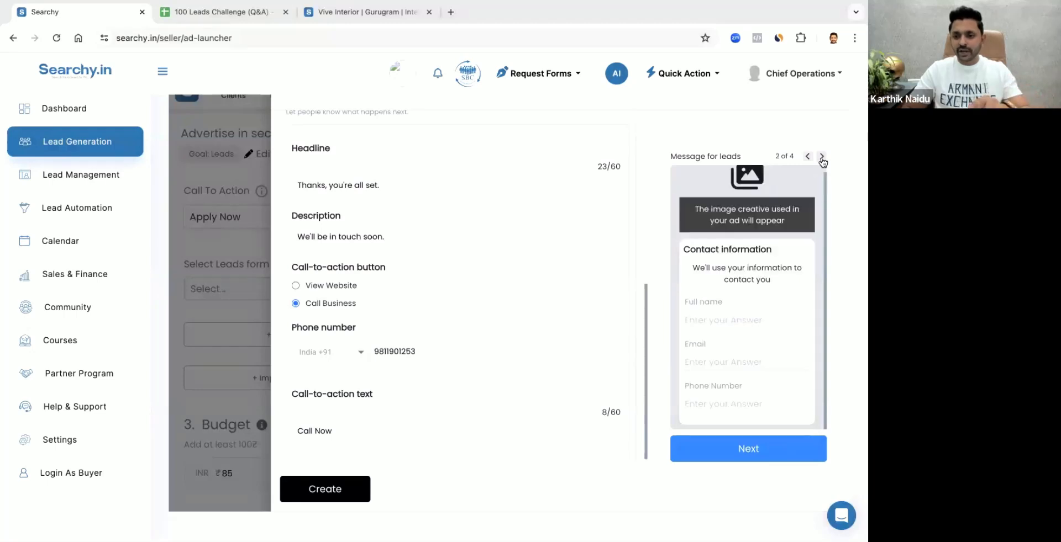
pyautogui.click(808, 158)
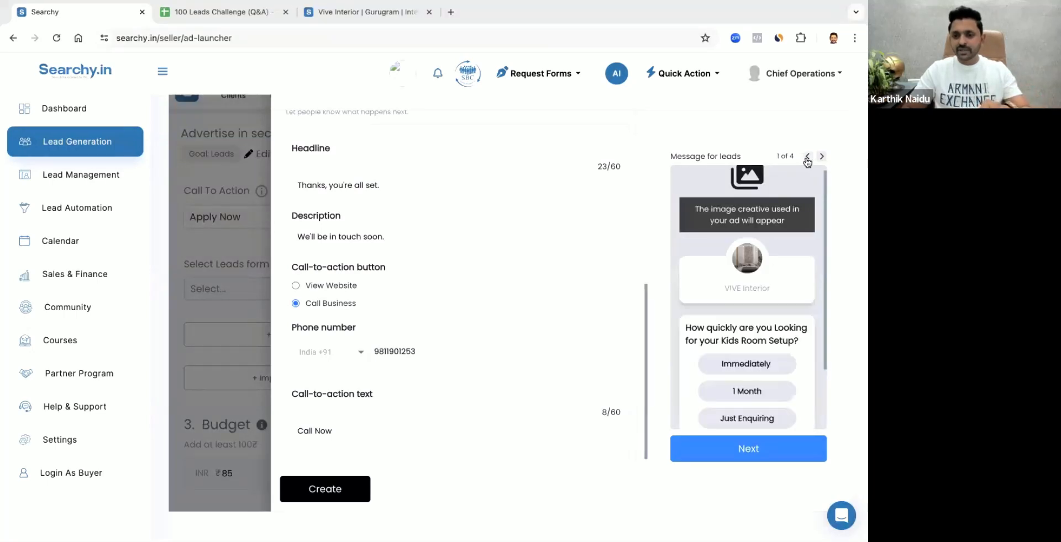
pyautogui.scroll(-3, 807, 182)
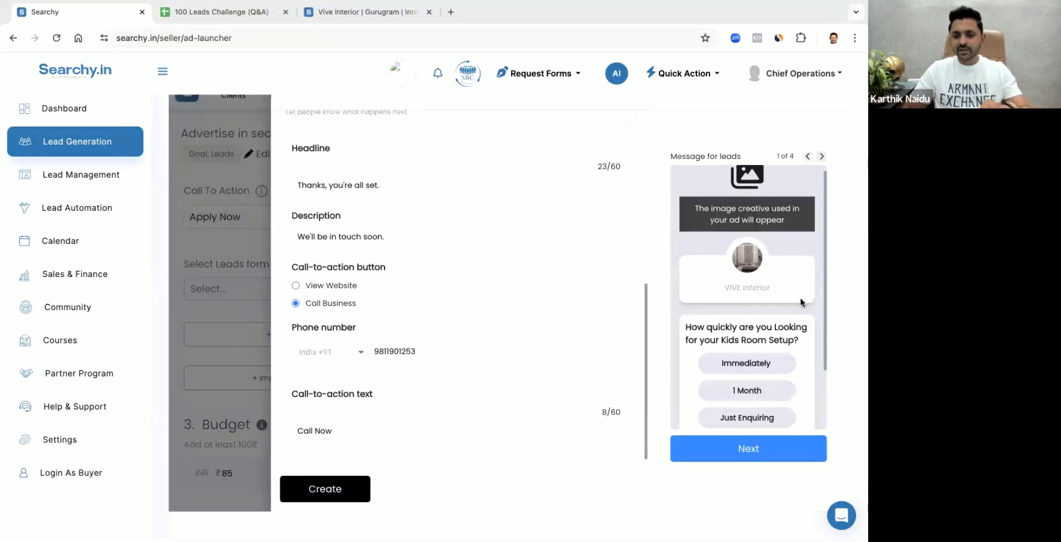
pyautogui.click(821, 157)
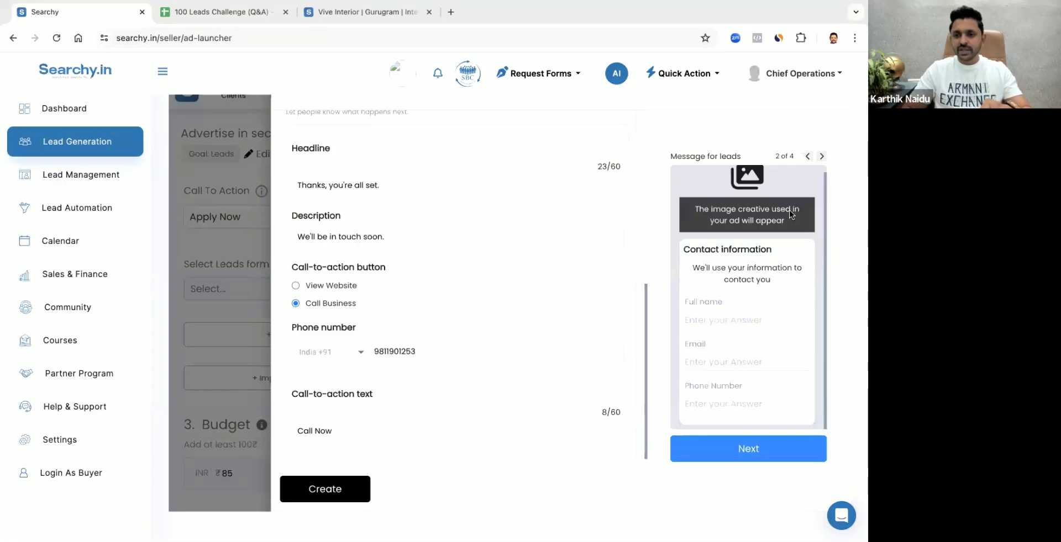
pyautogui.click(821, 158)
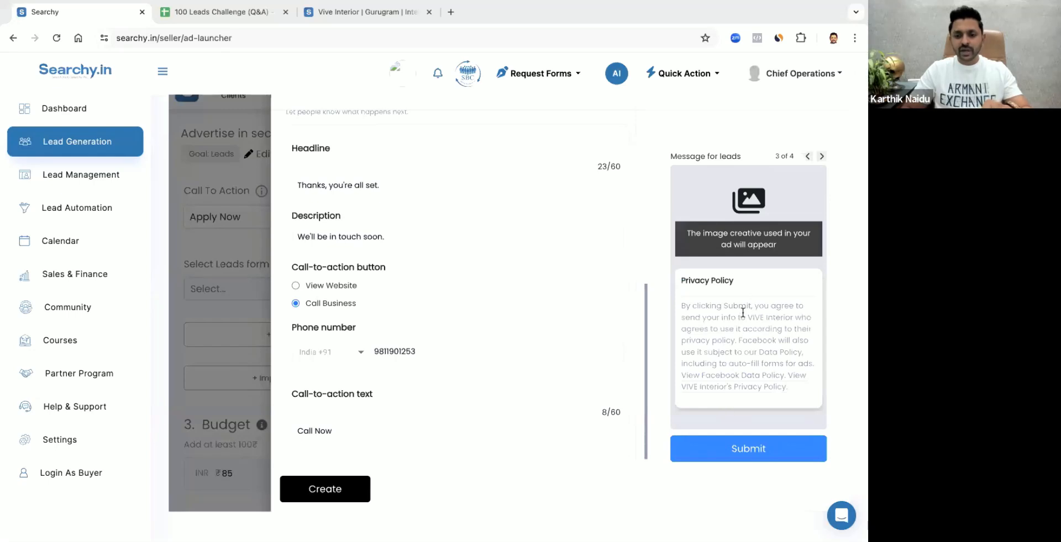
pyautogui.click(821, 158)
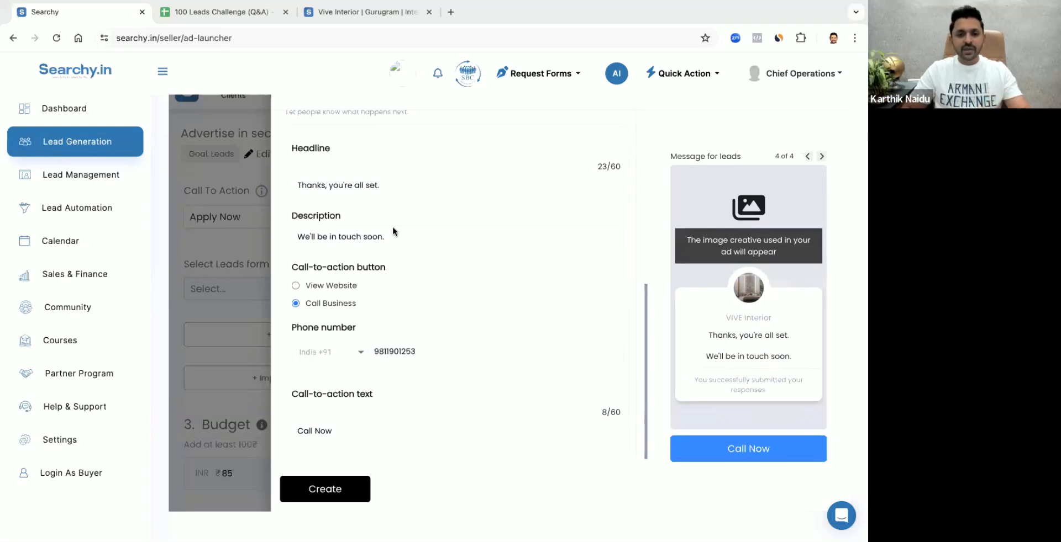
# Replace the completion message's description with "Want to connect rightaway?"
pyautogui.tripleClick(385, 186)
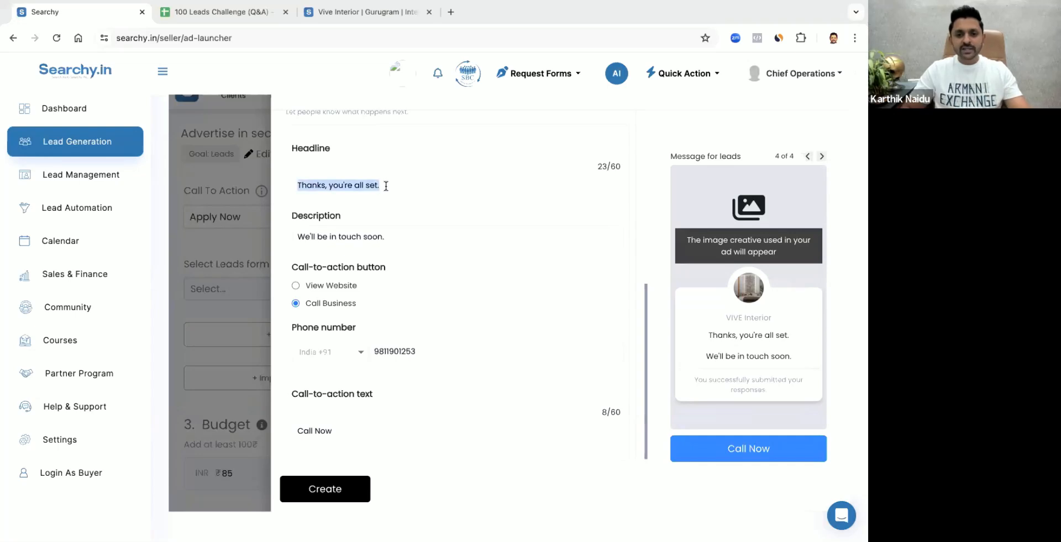
pyautogui.click(385, 186)
pyautogui.tripleClick(391, 242)
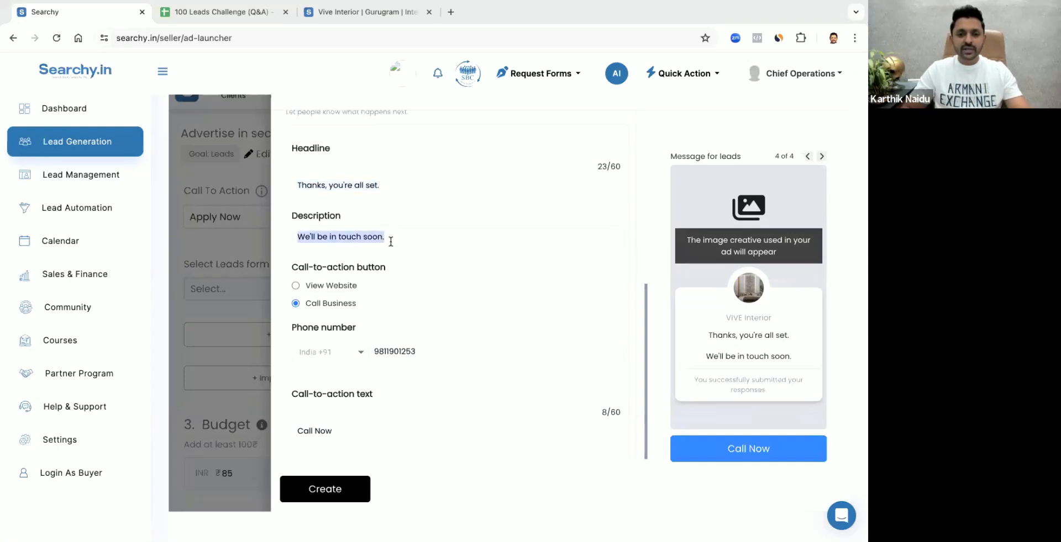
pyautogui.write('Wan')
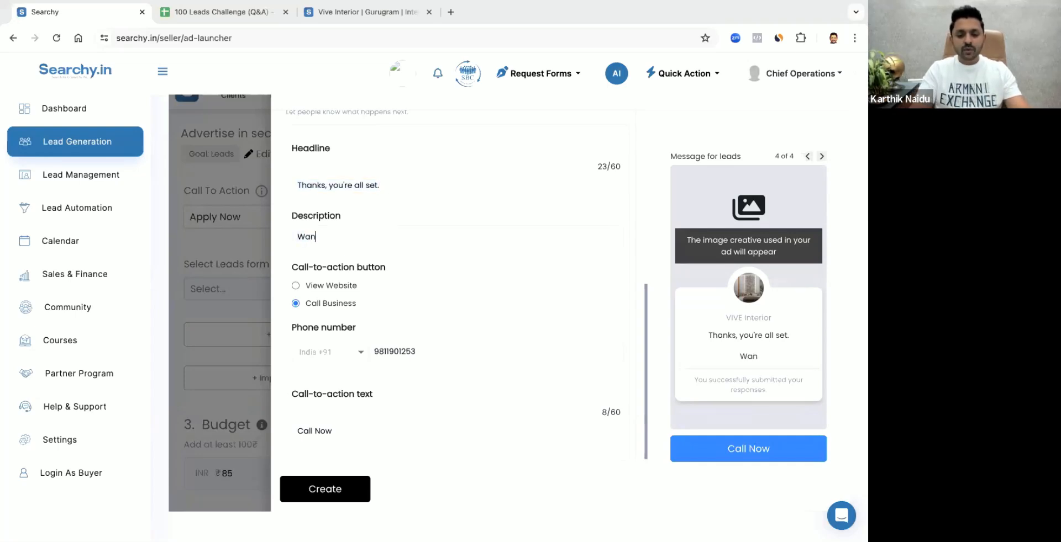
pyautogui.write('t to connect')
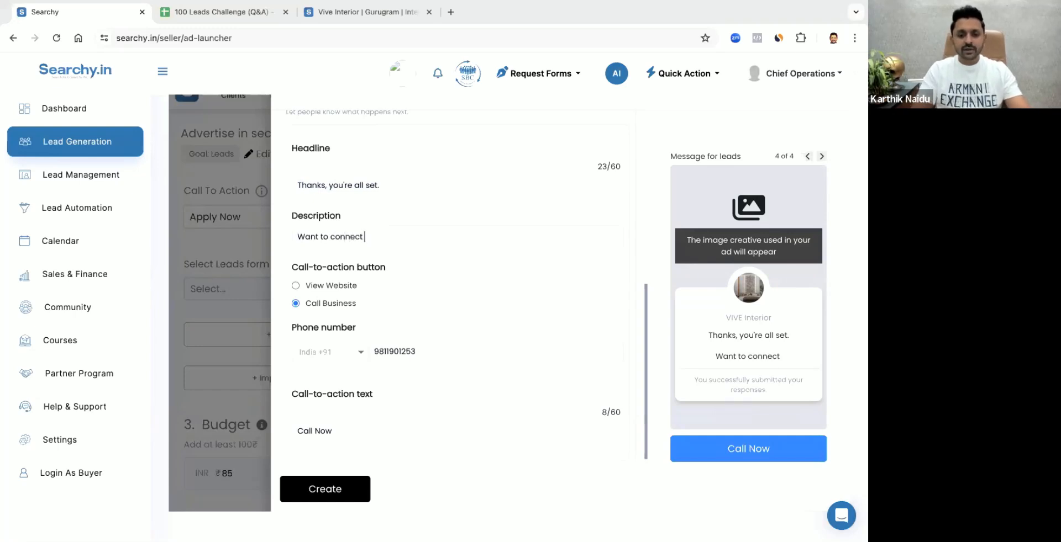
pyautogui.write(' right away')
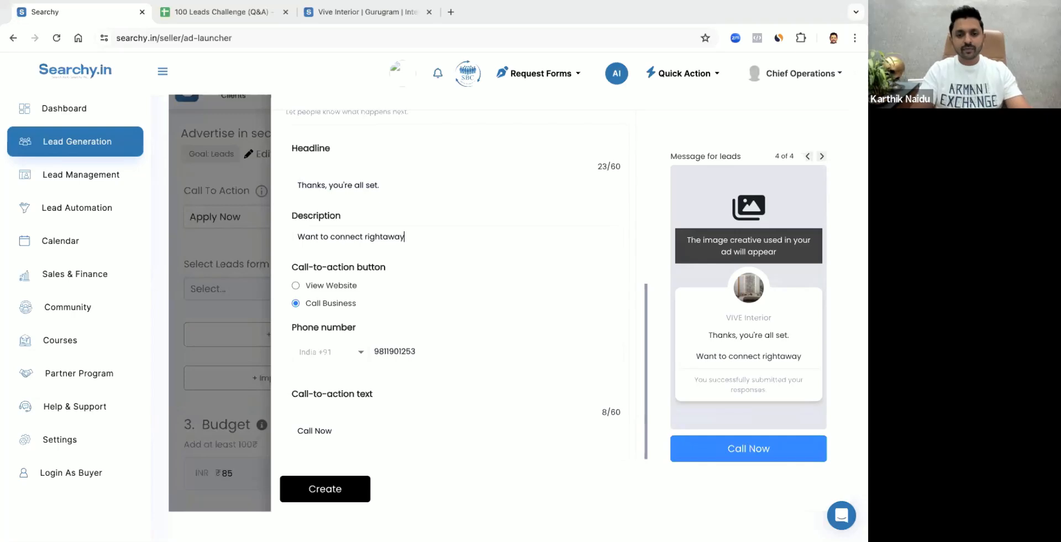
pyautogui.write('?')
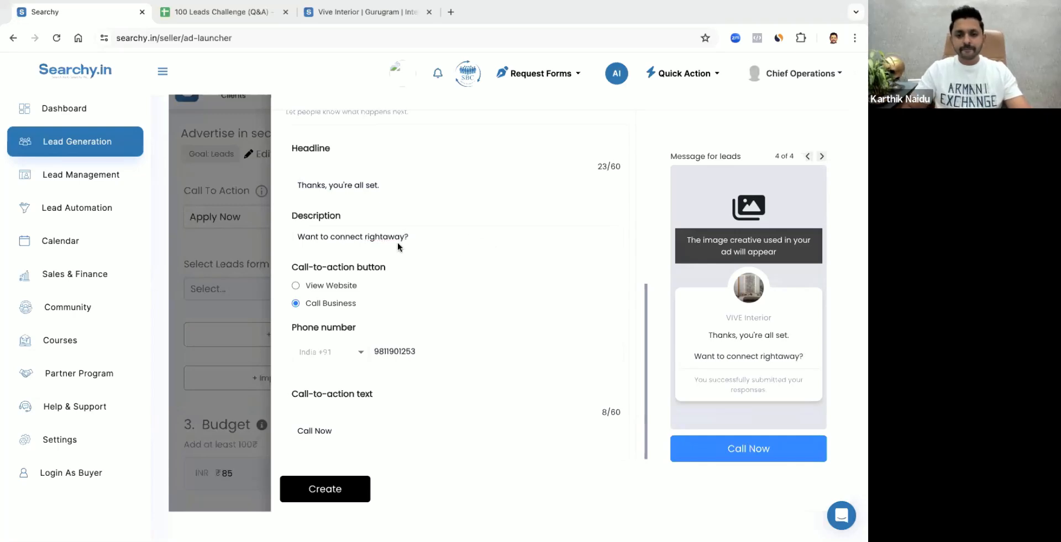
# Correct the description's wording to "right away" and append "Call us Now" followed by a pointing-down hand emoji
pyautogui.click(383, 238)
pyautogui.click(422, 238)
pyautogui.write('C')
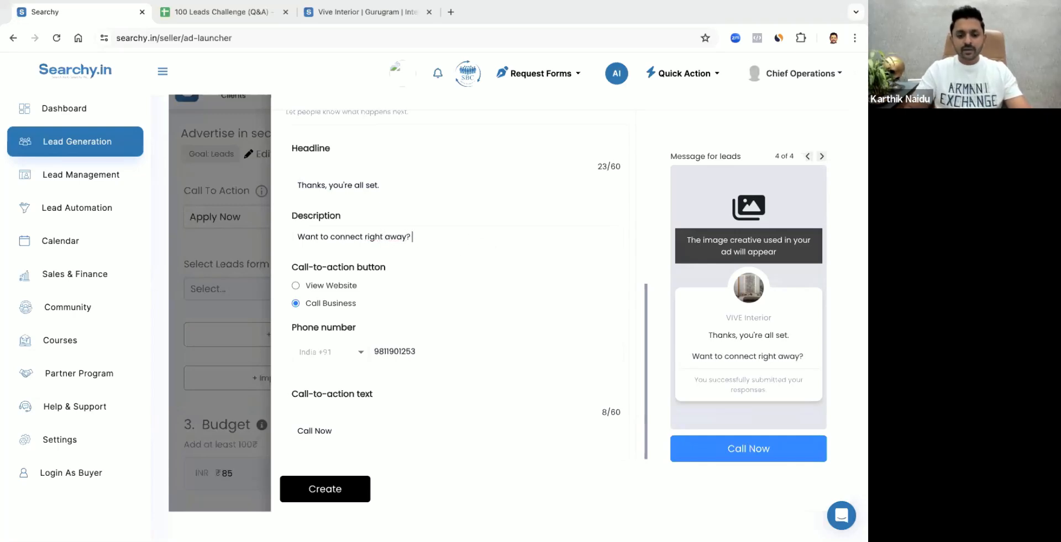
pyautogui.write('all')
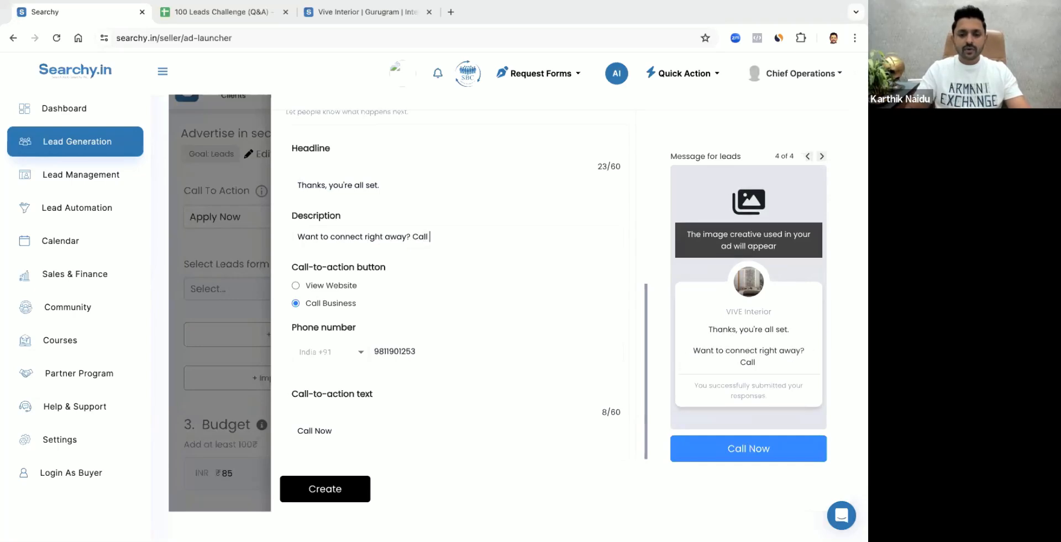
pyautogui.write(' us Now')
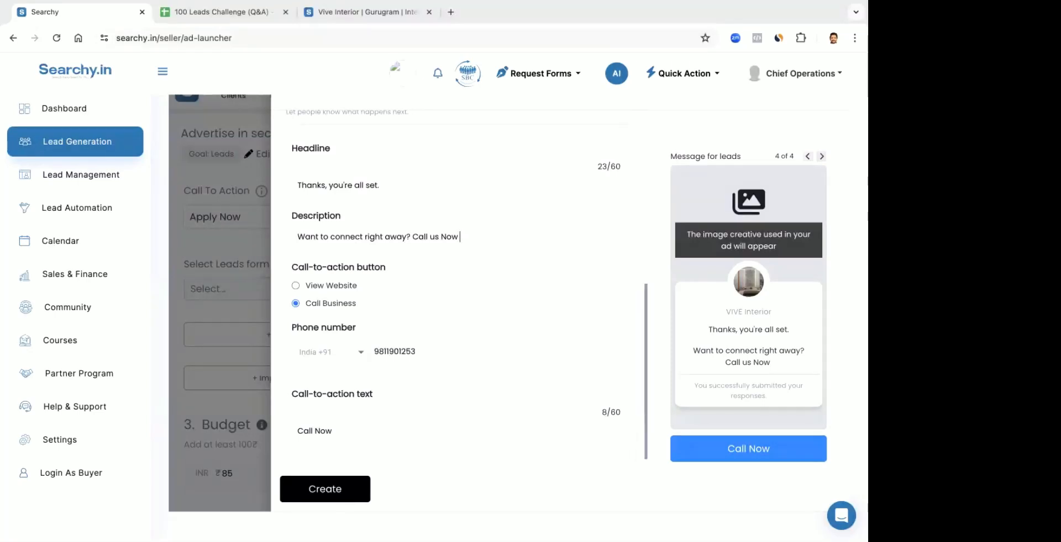
pyautogui.write('👇🏻')
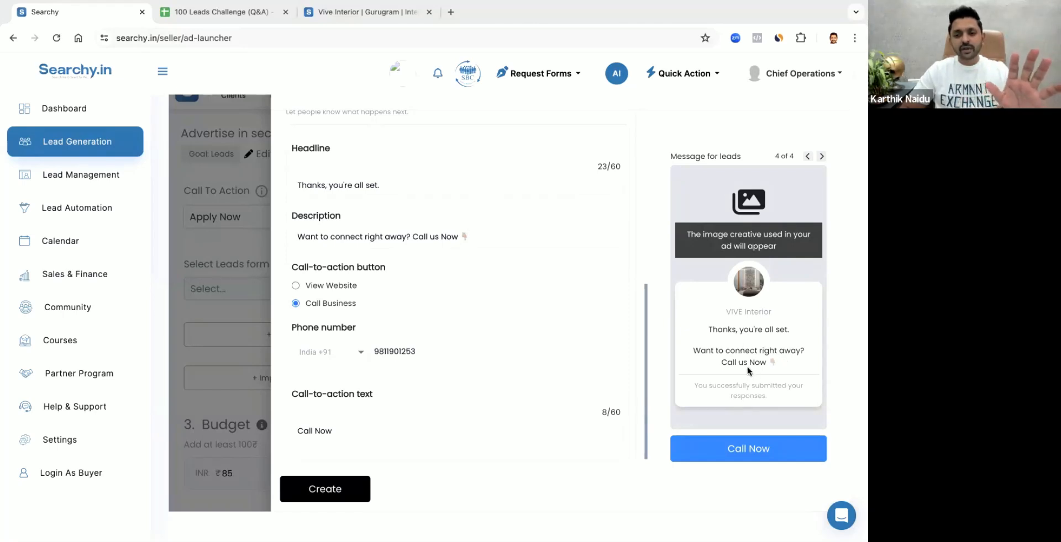
# Create the "High Intent Leads" form with the completed settings
pyautogui.scroll(-1, 479, 336)
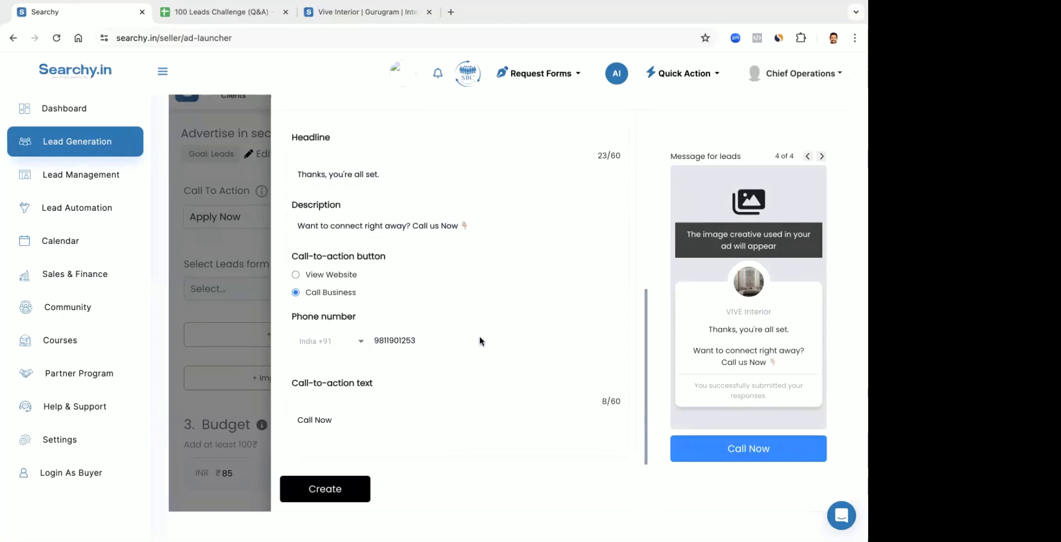
pyautogui.scroll(6, 479, 336)
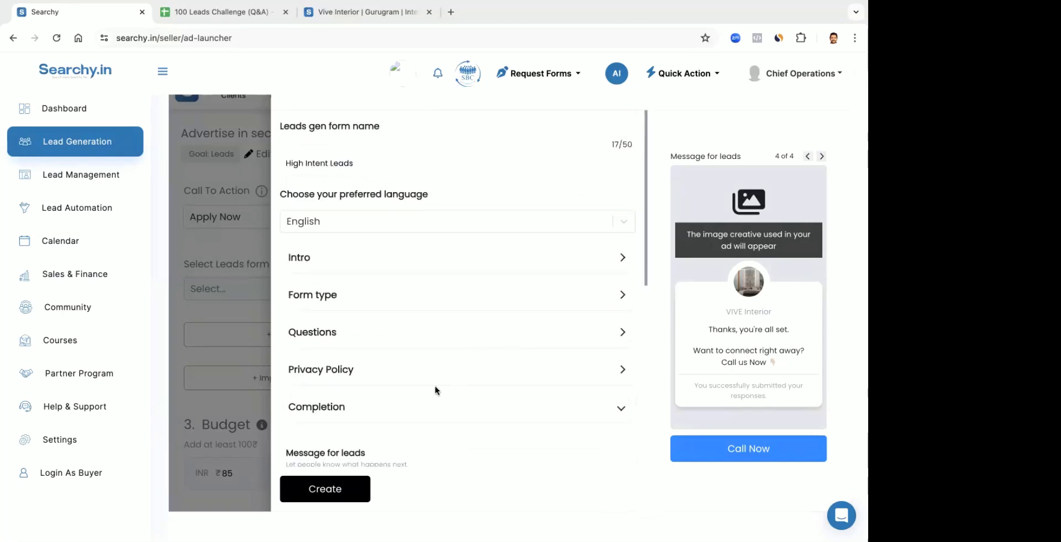
pyautogui.click(334, 490)
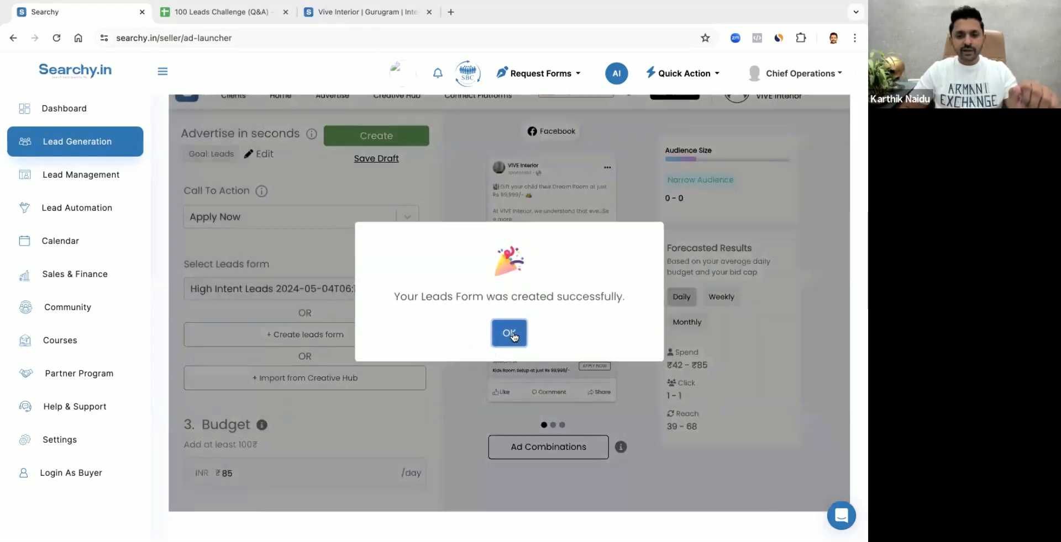
pyautogui.click(503, 332)
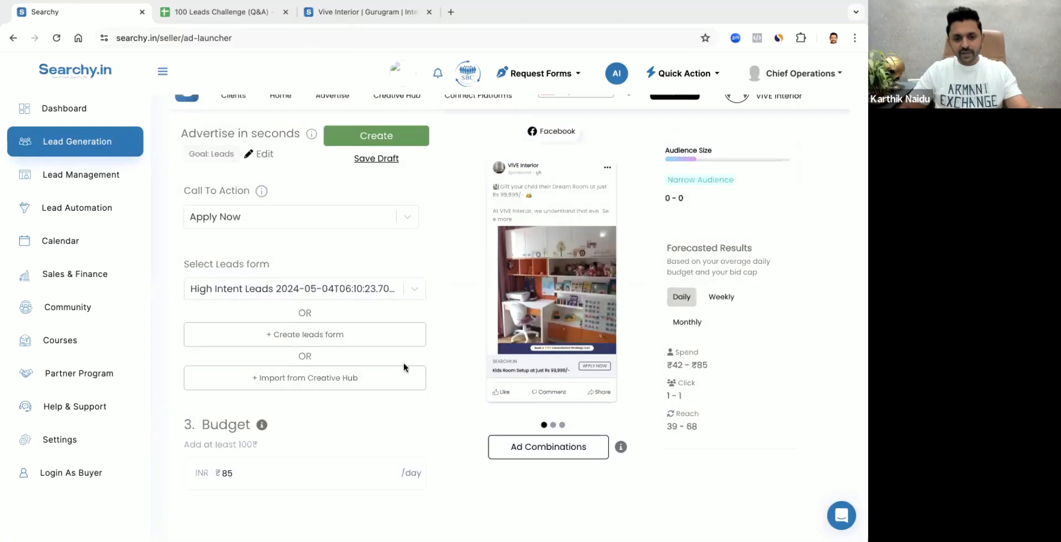
# Change the ad's call to action to Learn More
pyautogui.scroll(-3, 325, 427)
pyautogui.scroll(2, 324, 426)
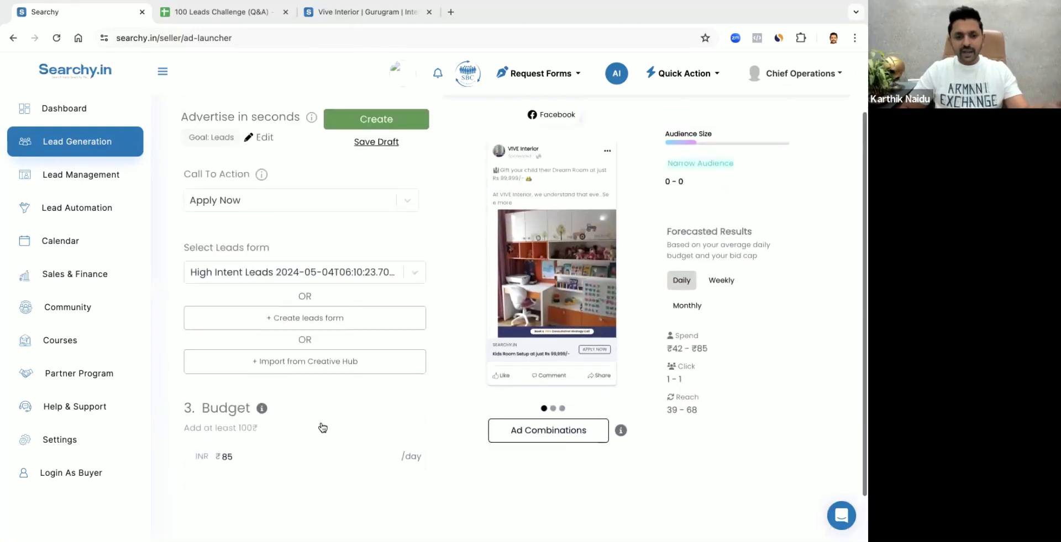
pyautogui.click(237, 456)
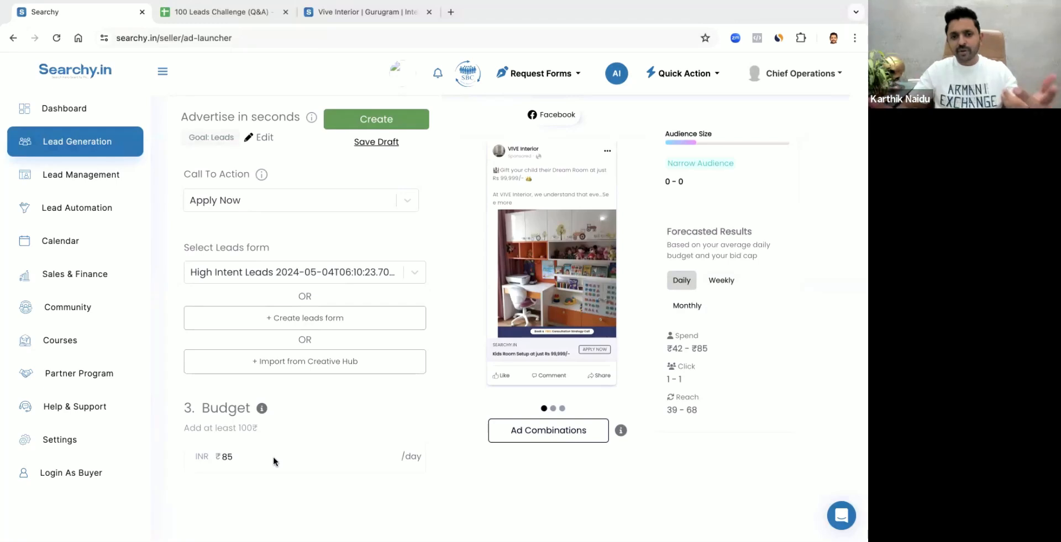
pyautogui.click(293, 199)
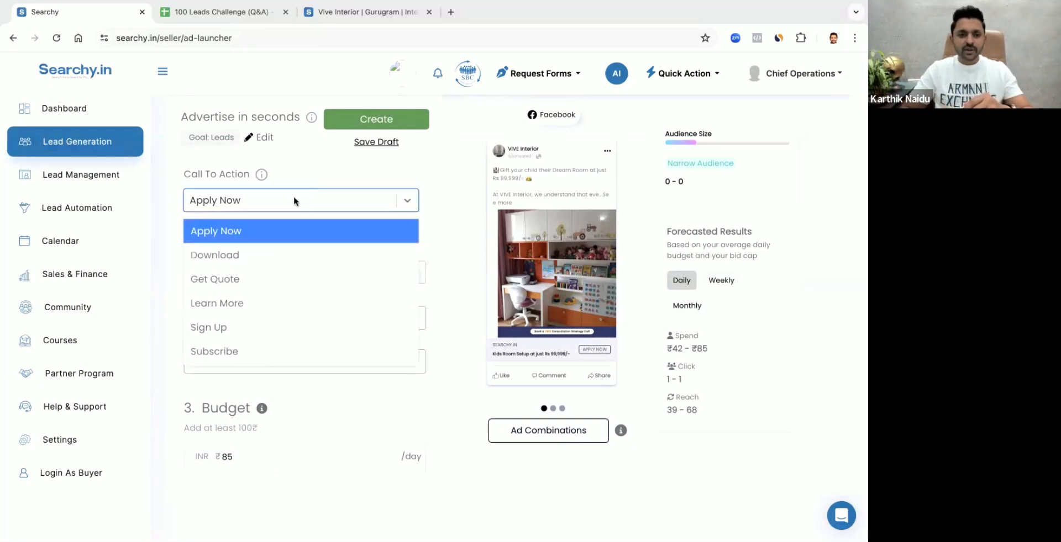
pyautogui.click(247, 302)
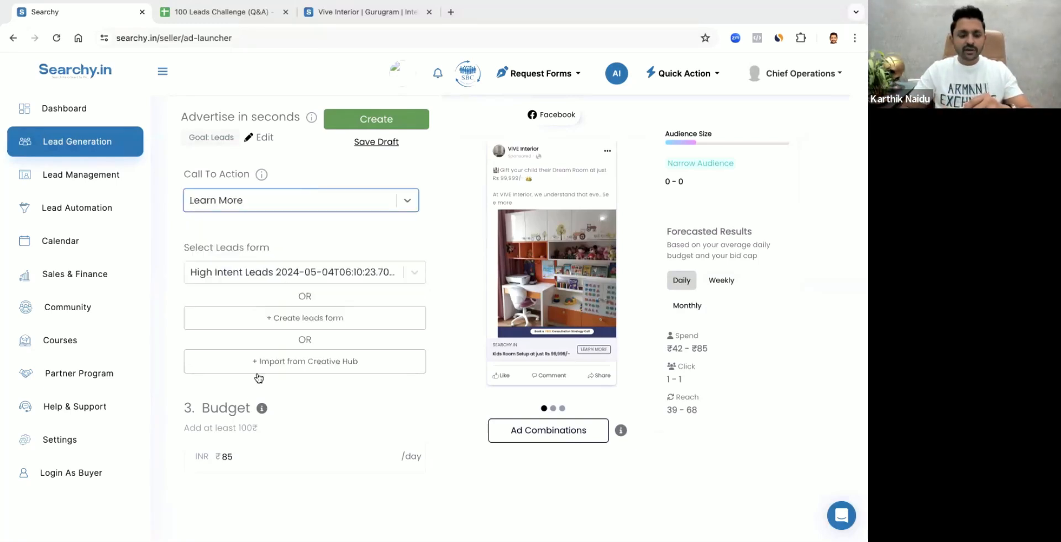
# Review the ad's headlines, website, targeting, selected images, primary texts and budget settings
pyautogui.click(252, 461)
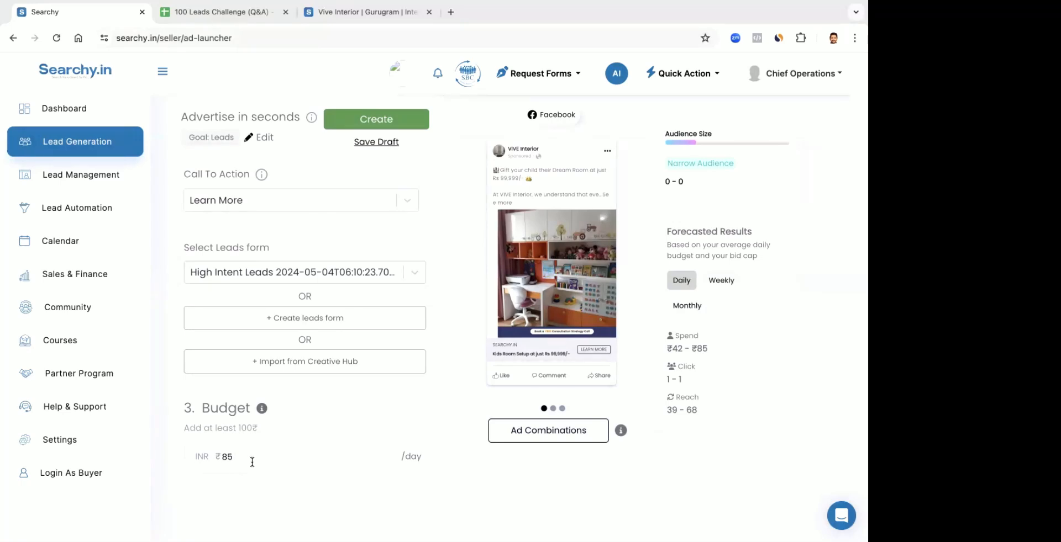
pyautogui.scroll(15, 348, 307)
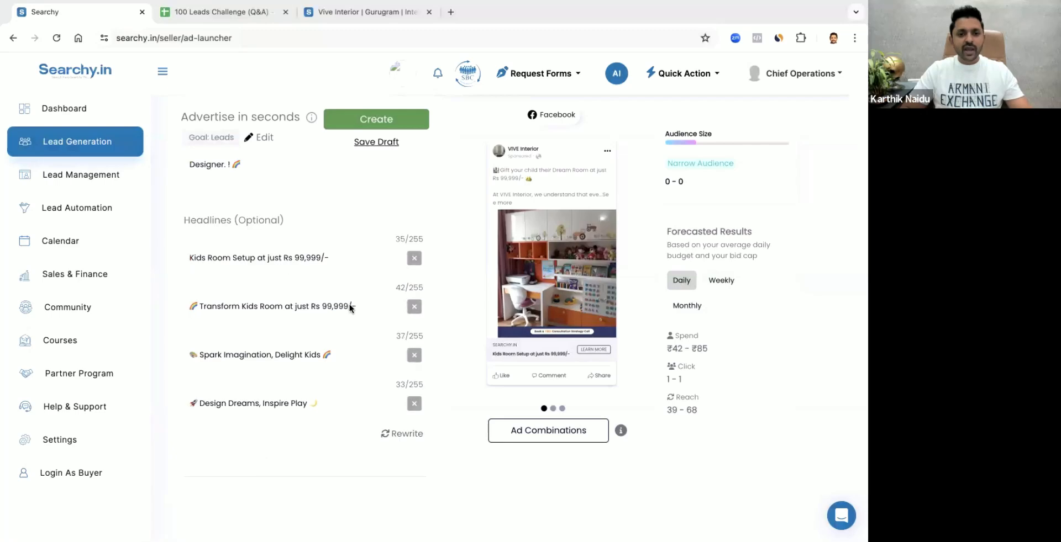
pyautogui.scroll(10, 349, 307)
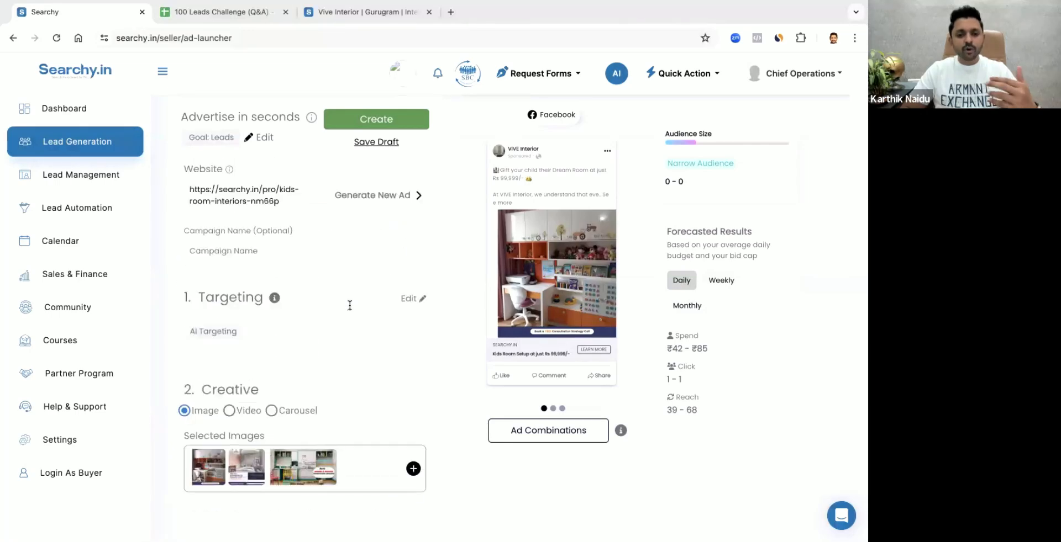
pyautogui.scroll(-3, 350, 306)
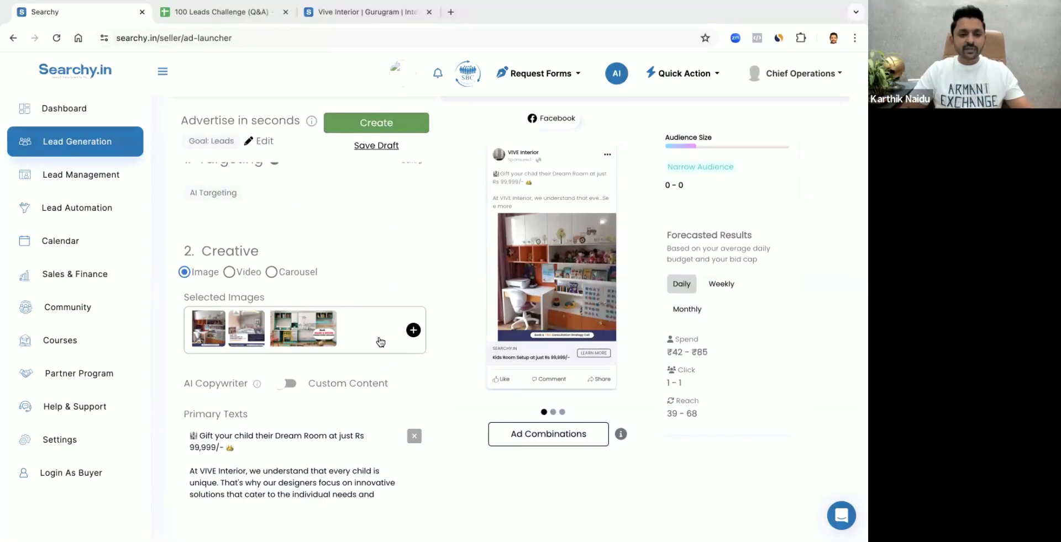
pyautogui.scroll(-4, 379, 341)
pyautogui.scroll(-10, 380, 342)
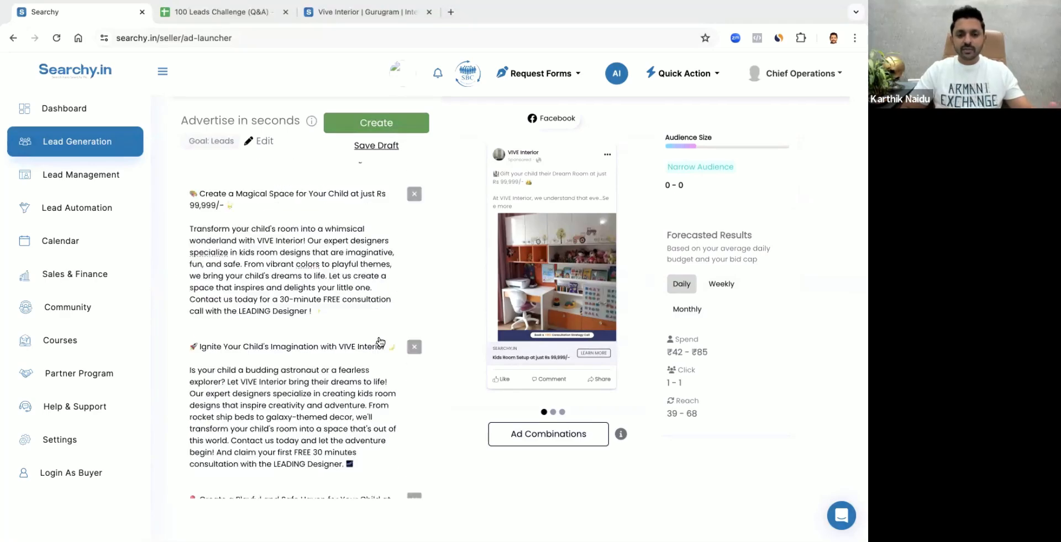
pyautogui.scroll(-5, 380, 343)
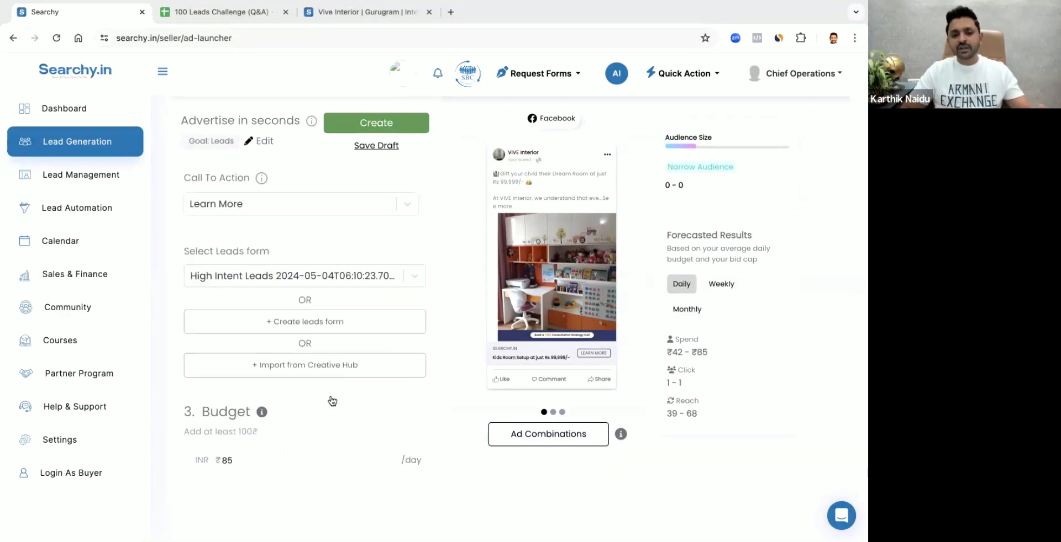
# Set the ad's daily budget to ₹200
pyautogui.moveTo(243, 461); pyautogui.dragTo(218, 464)
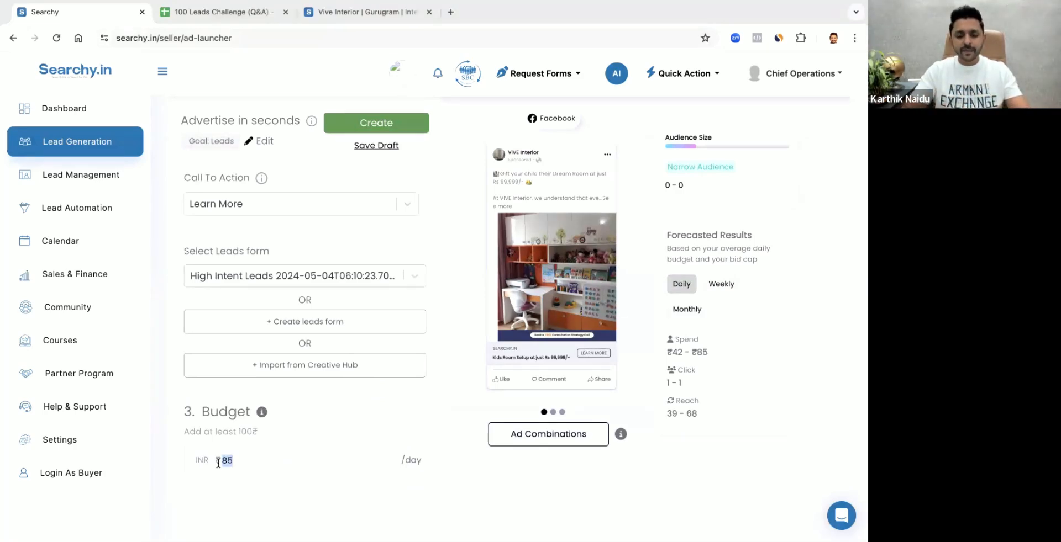
pyautogui.write('200')
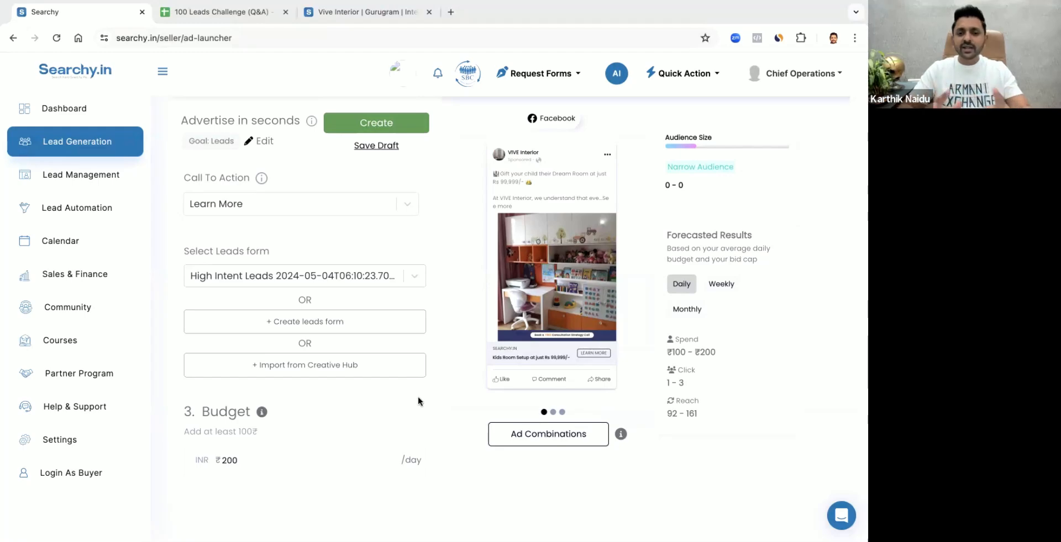
pyautogui.click(410, 364)
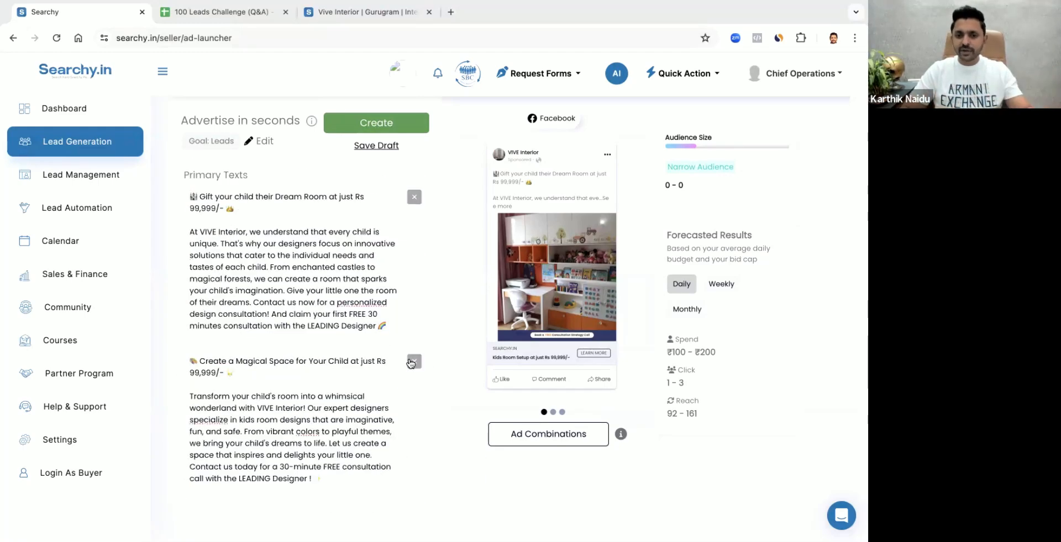
# Open the ad's targeting for editing and restrict the audience gender to Female
pyautogui.scroll(8, 410, 364)
pyautogui.scroll(-3, 330, 334)
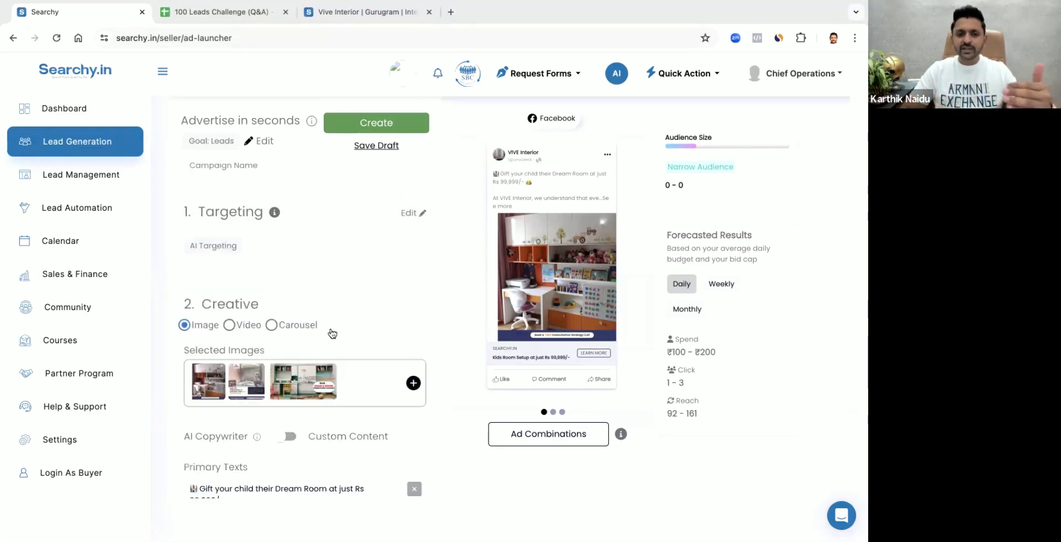
pyautogui.scroll(3, 332, 333)
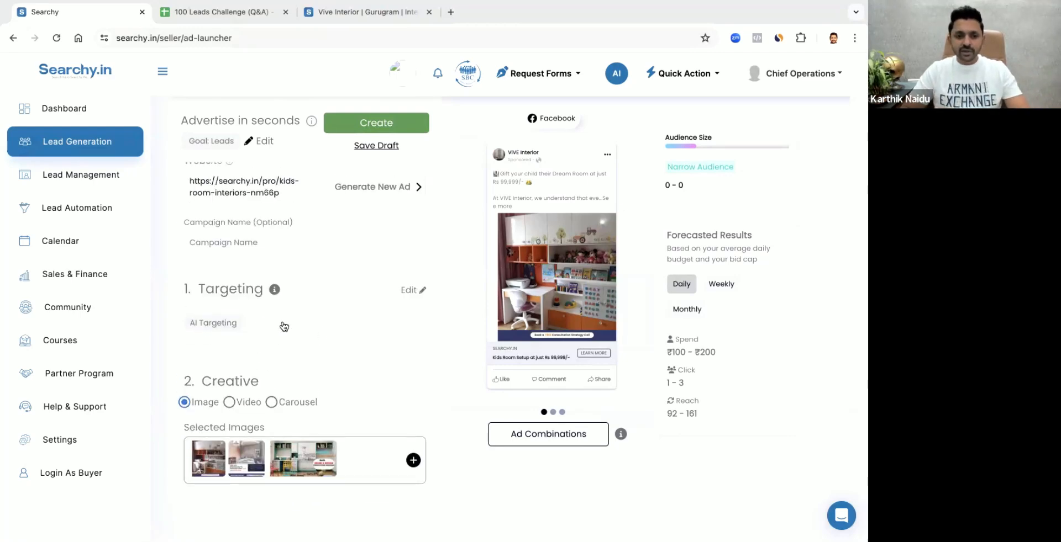
pyautogui.click(417, 291)
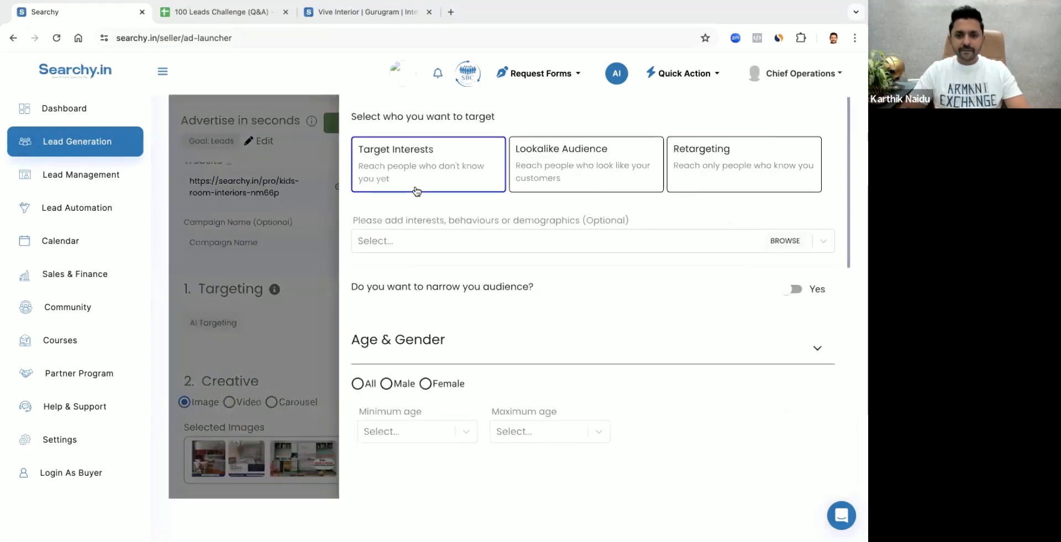
pyautogui.click(379, 259)
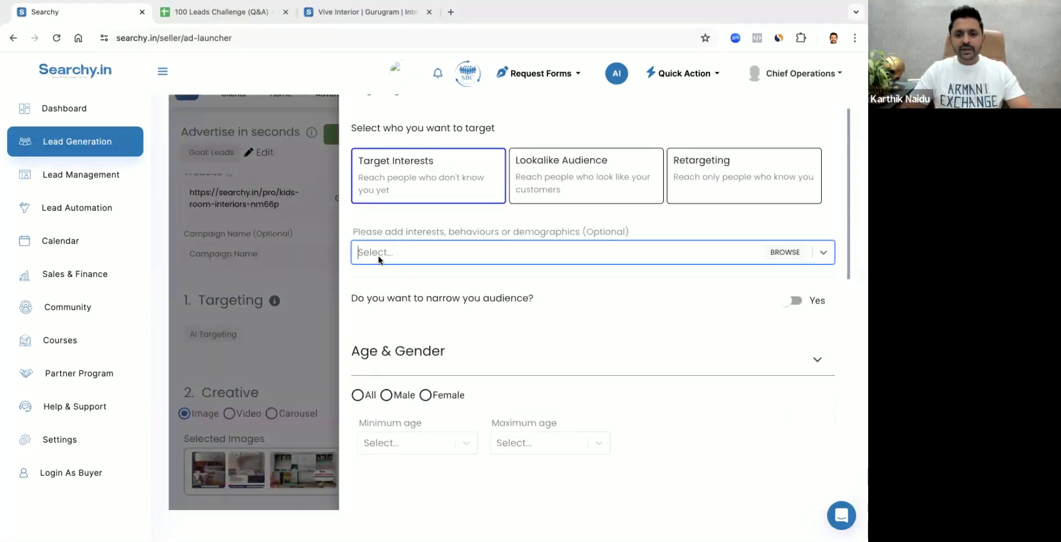
pyautogui.click(359, 395)
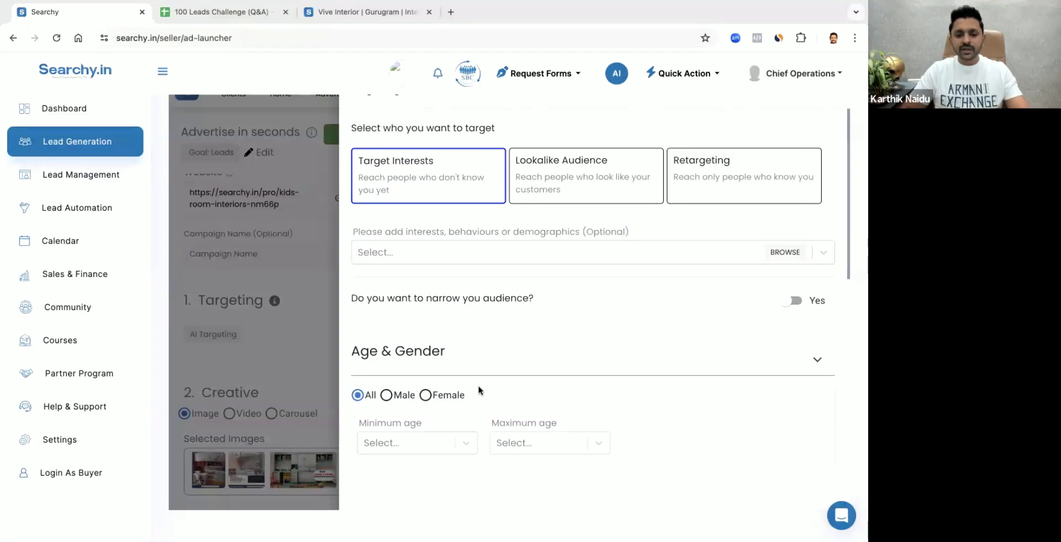
pyautogui.scroll(-2, 478, 386)
pyautogui.click(420, 352)
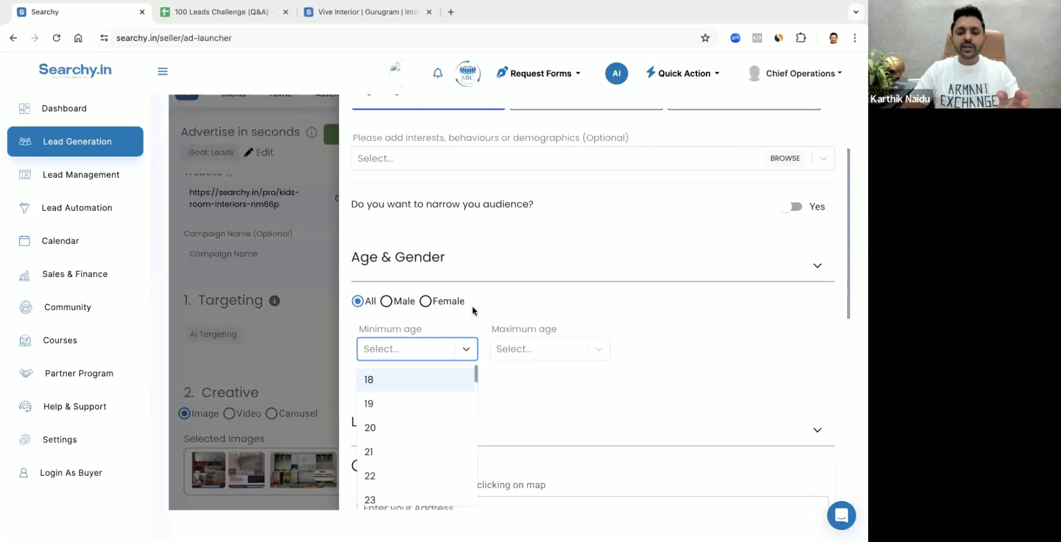
pyautogui.click(425, 301)
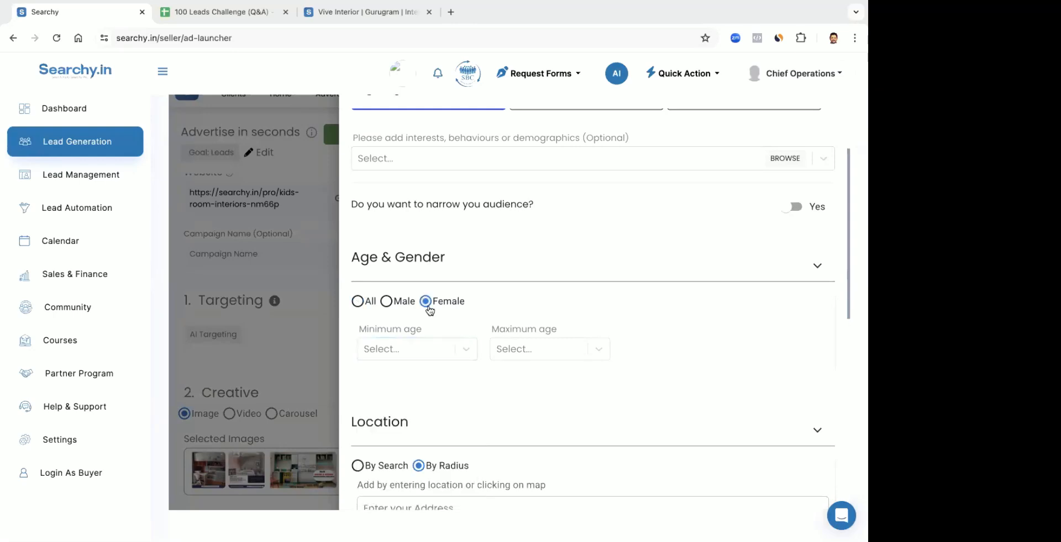
# Set the target audience's minimum age to 30 and maximum age to 45
pyautogui.click(419, 350)
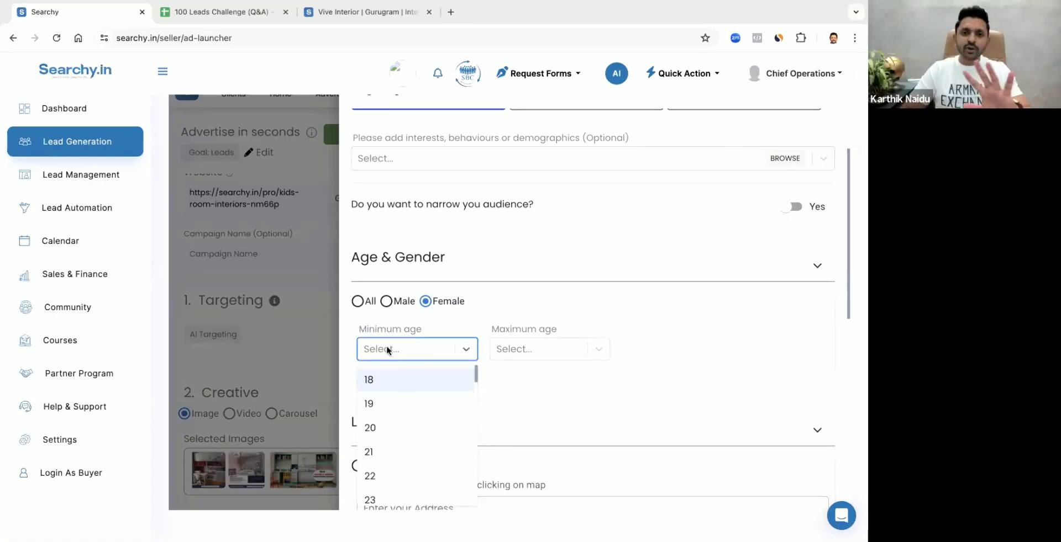
pyautogui.scroll(-1, 408, 435)
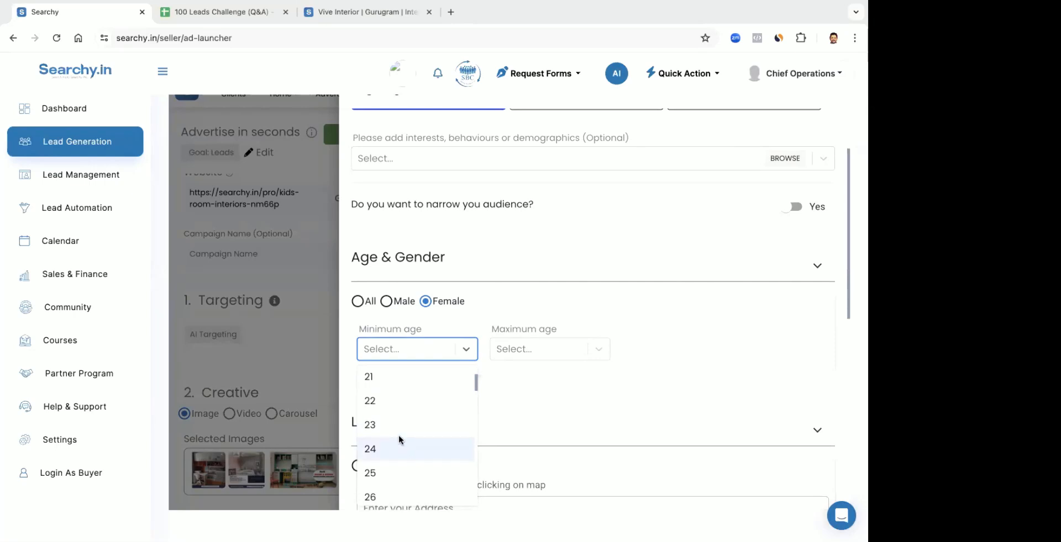
pyautogui.scroll(-1, 398, 438)
pyautogui.scroll(-1, 388, 417)
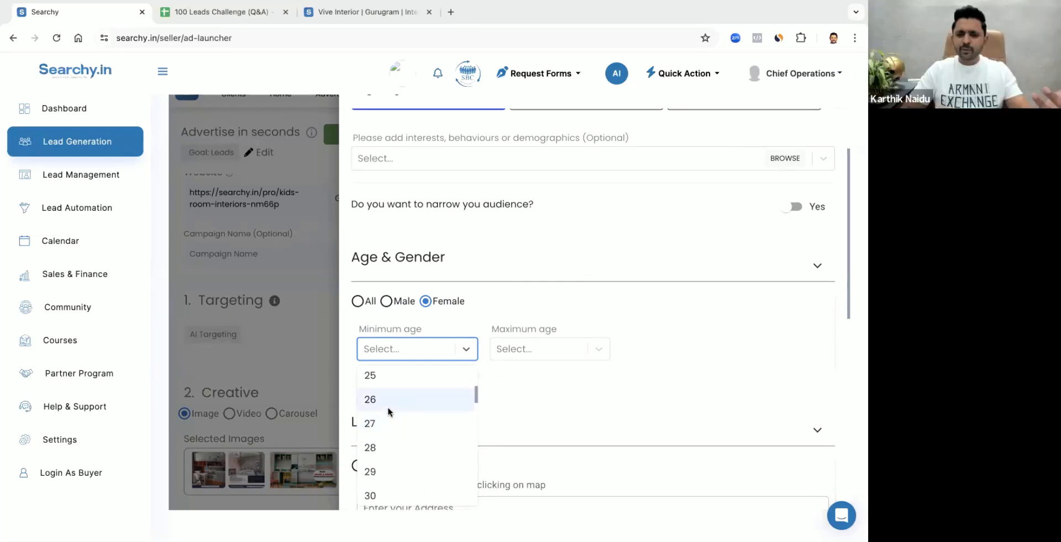
pyautogui.scroll(1, 393, 384)
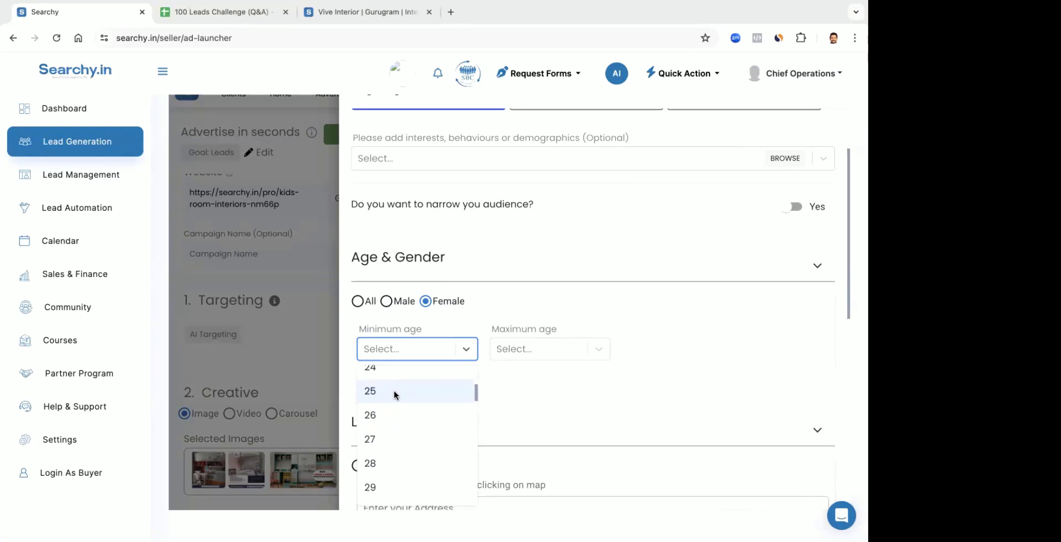
pyautogui.scroll(-2, 393, 390)
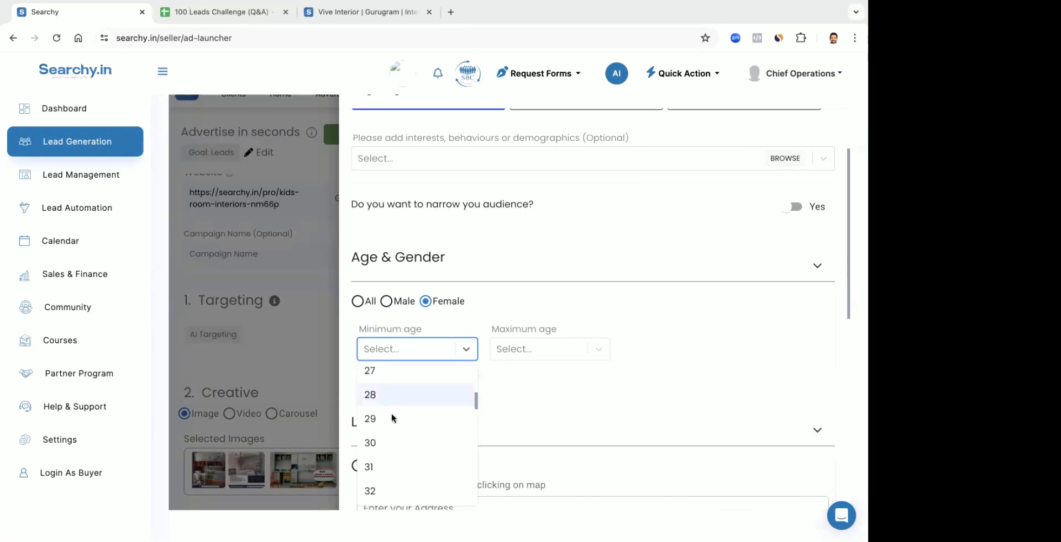
pyautogui.click(386, 442)
pyautogui.click(522, 347)
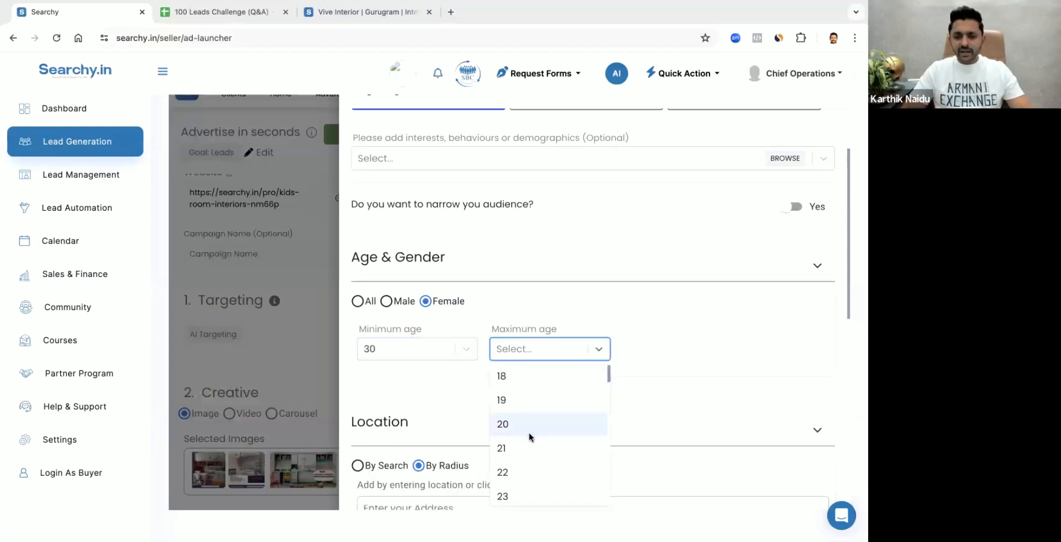
pyautogui.scroll(-10, 529, 433)
pyautogui.scroll(-4, 528, 433)
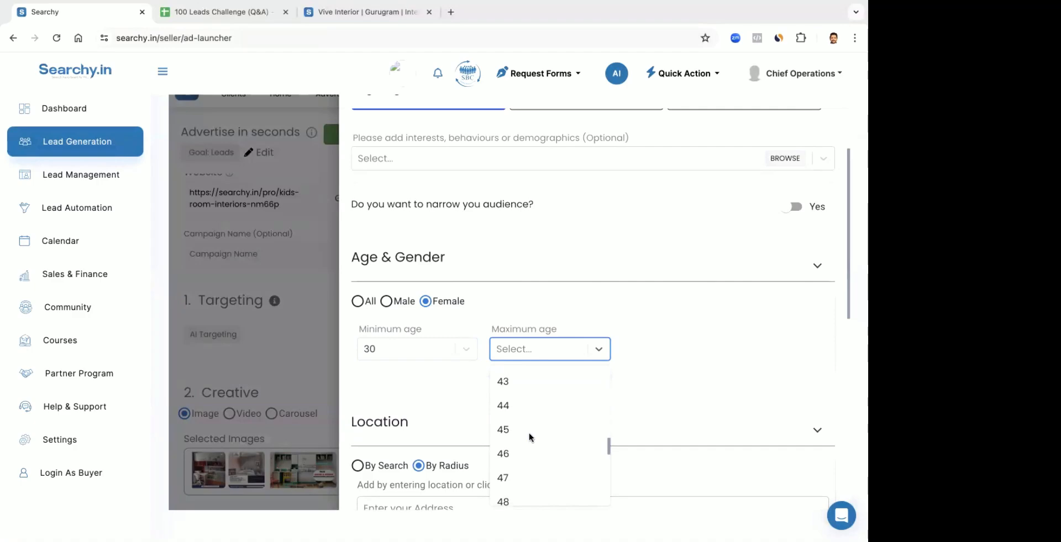
pyautogui.click(529, 431)
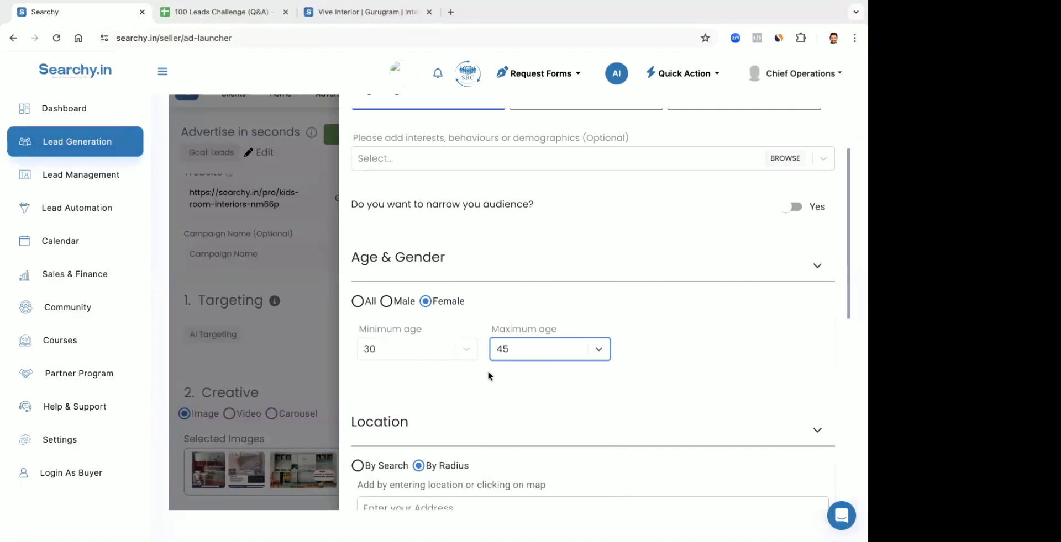
# Switch the location targeting to By Search and add Gurugram, Haryana, India
pyautogui.scroll(-3, 488, 372)
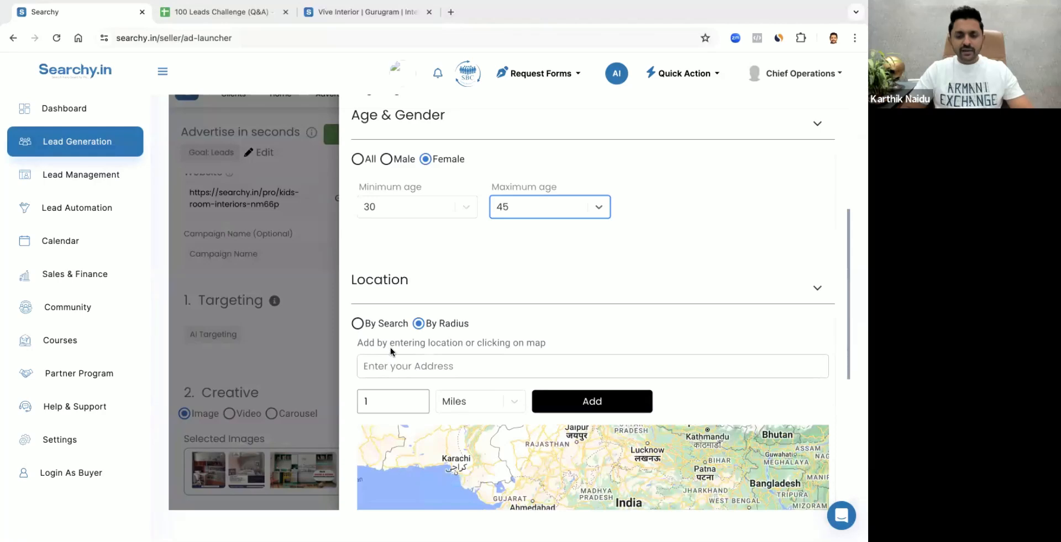
pyautogui.click(358, 323)
pyautogui.click(410, 371)
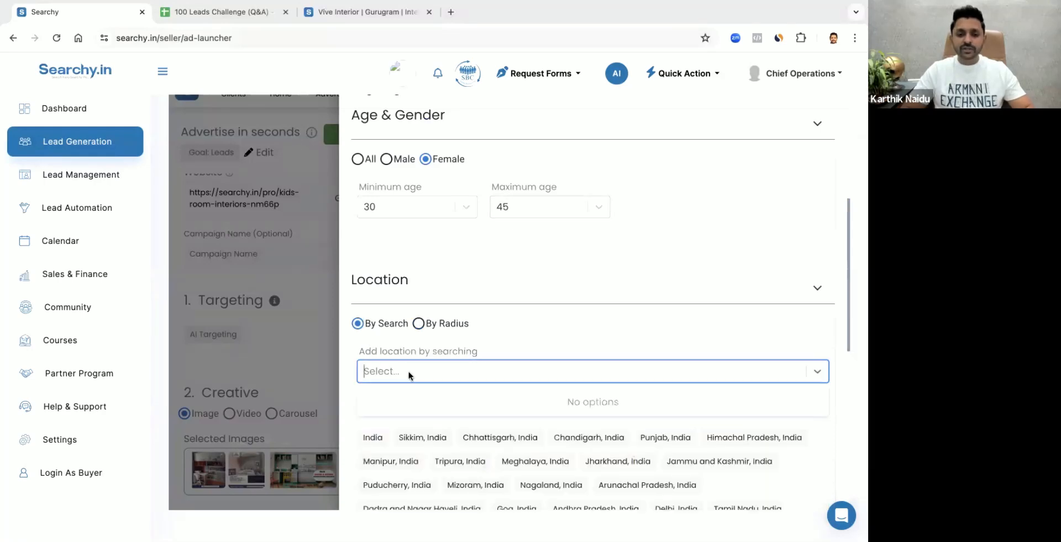
pyautogui.write('guru')
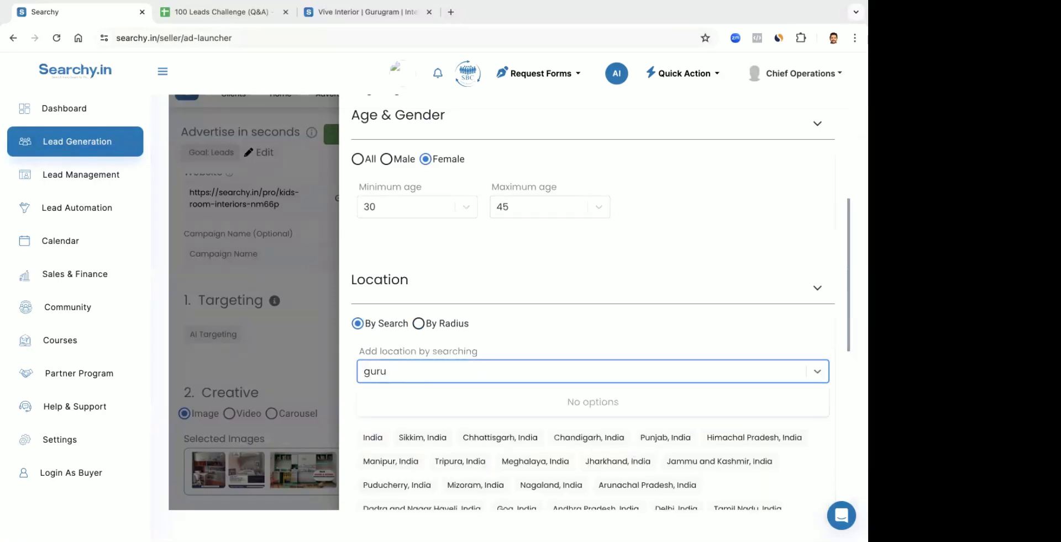
pyautogui.write('gra')
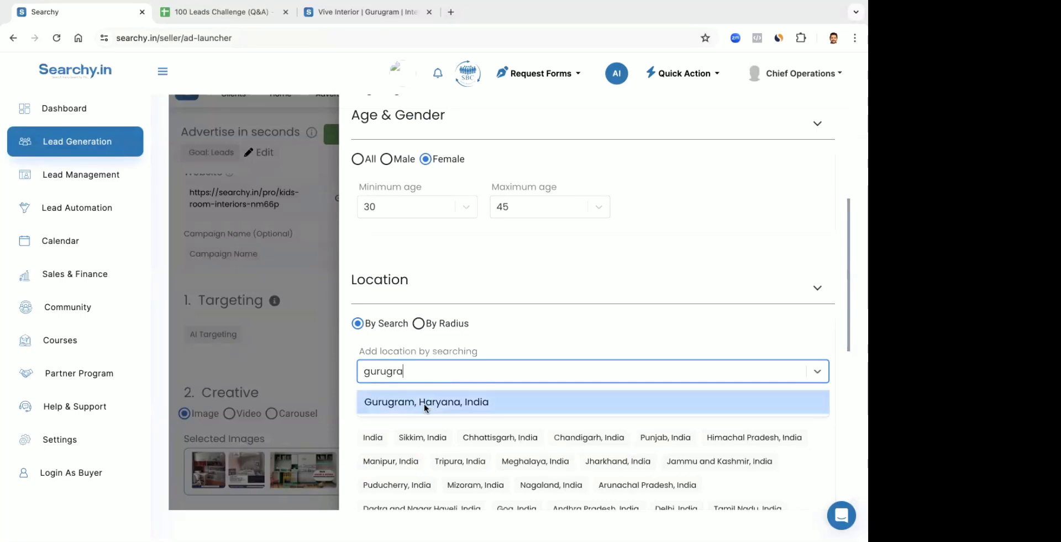
pyautogui.click(423, 405)
pyautogui.click(524, 334)
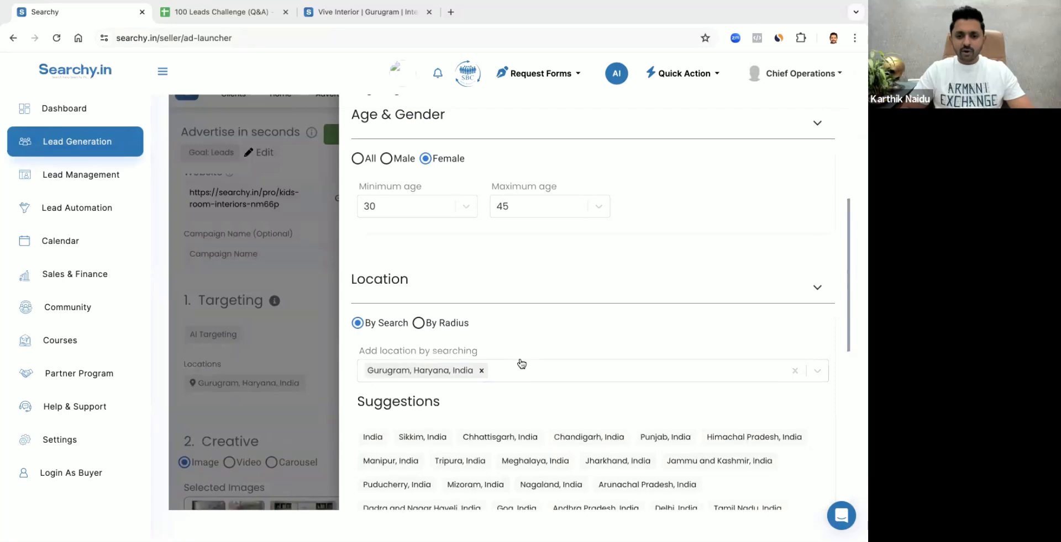
# Search the targeting interests for "parents" and add Parents with preschoolers (03-05 years)
pyautogui.scroll(-5, 519, 426)
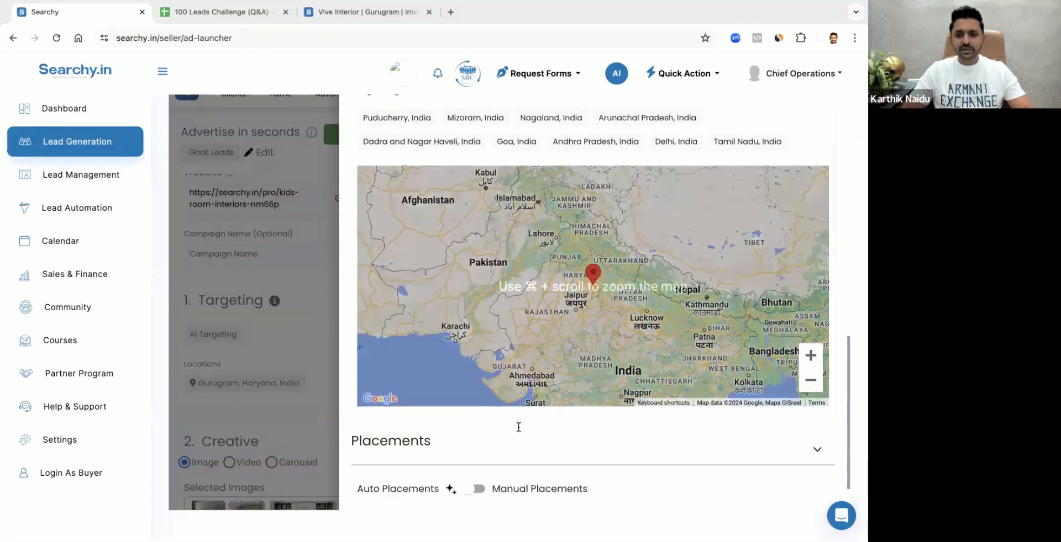
pyautogui.scroll(10, 547, 365)
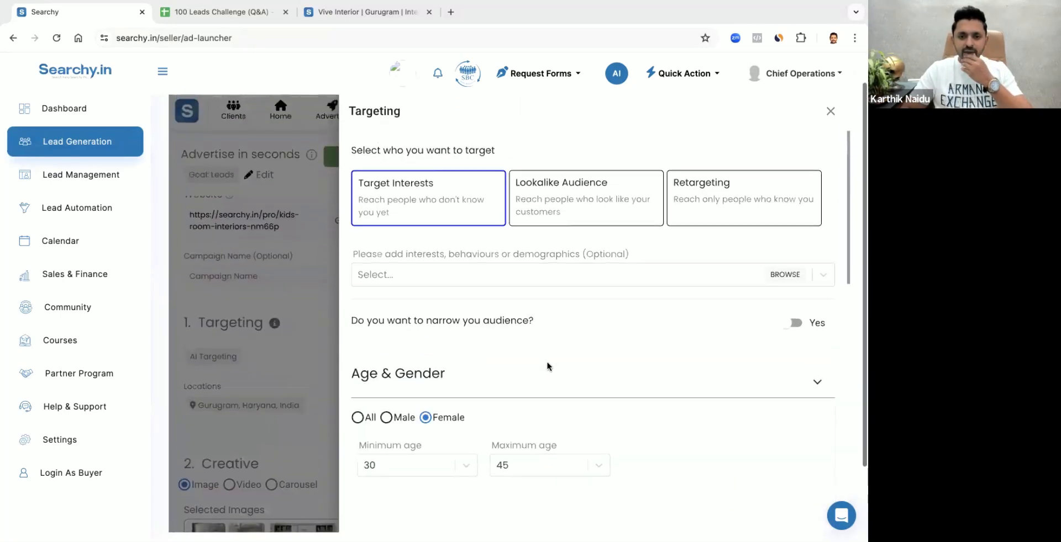
pyautogui.scroll(1, 548, 354)
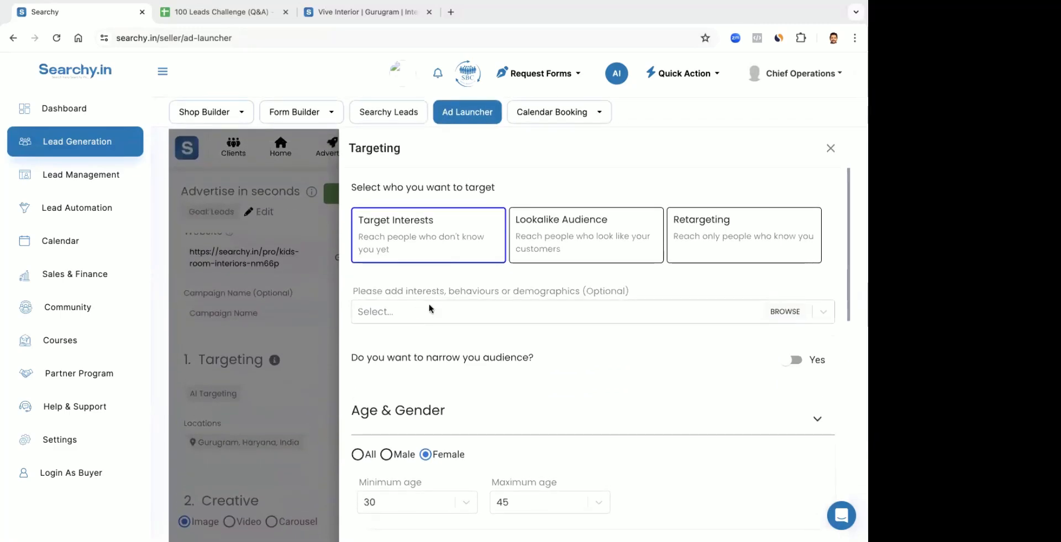
pyautogui.scroll(-1, 440, 303)
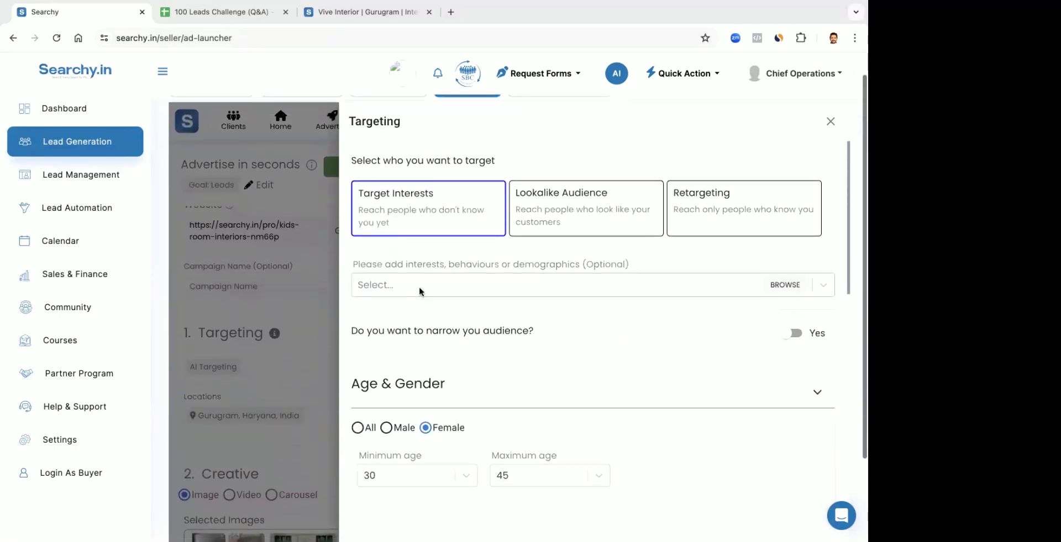
pyautogui.click(380, 286)
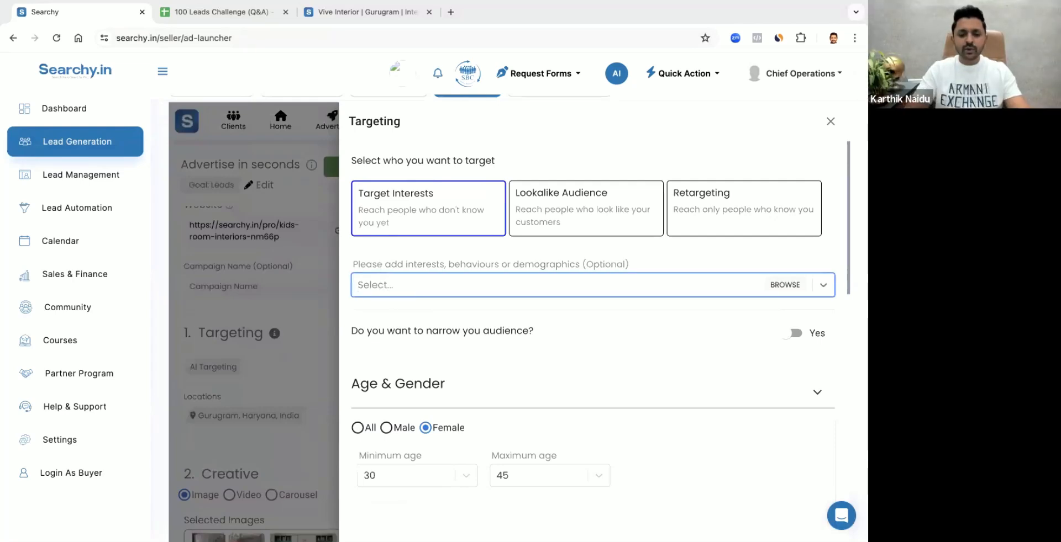
pyautogui.write('poar')
pyautogui.press('BackSpace')
pyautogui.press('BackSpace')
pyautogui.press('BackSpace')
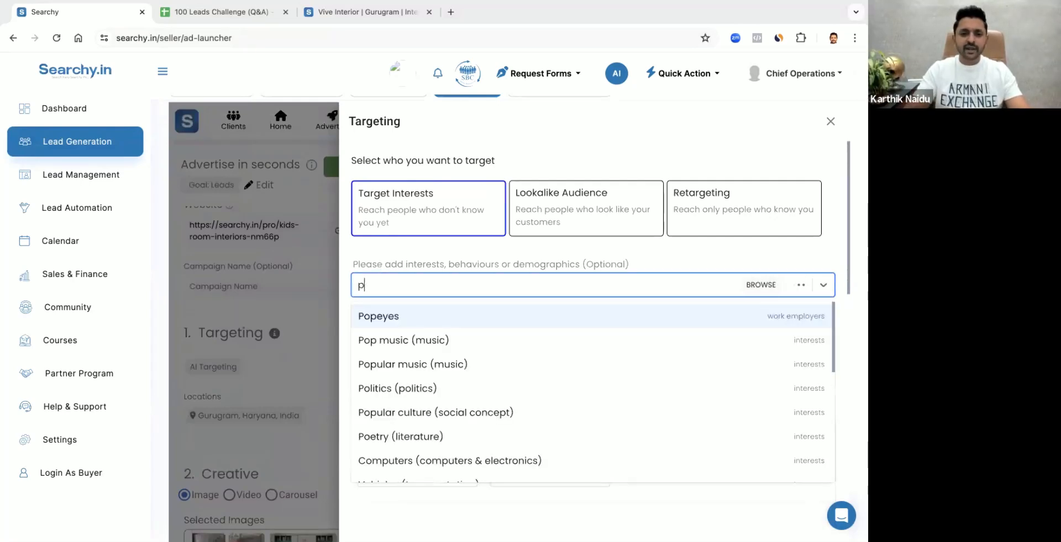
pyautogui.write('arent')
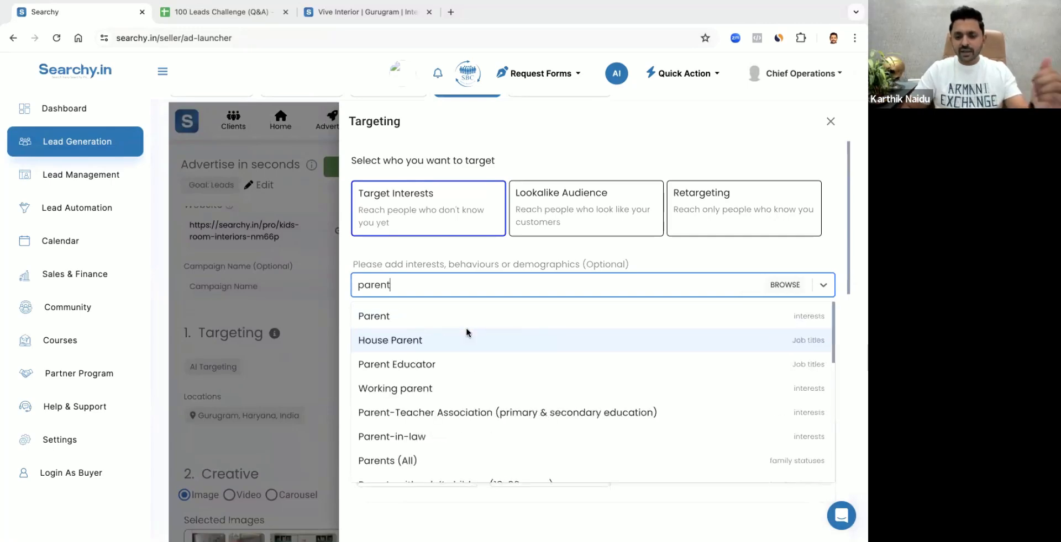
pyautogui.write('s')
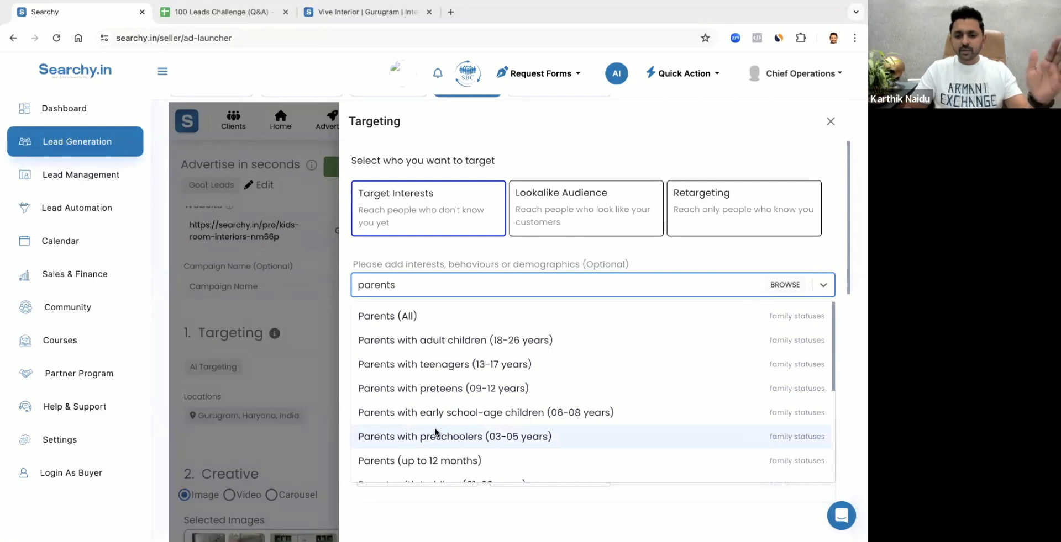
pyautogui.scroll(-1, 435, 433)
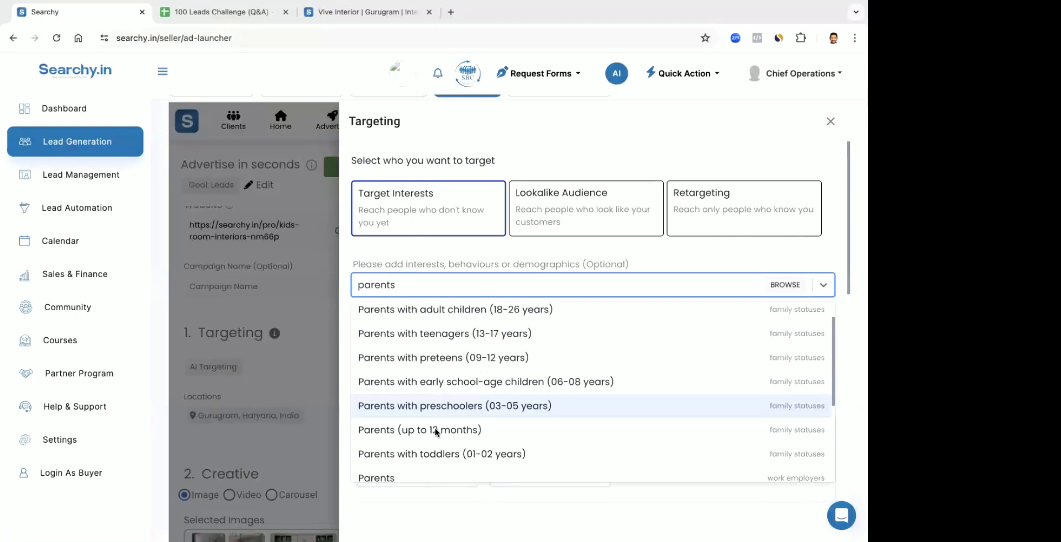
pyautogui.scroll(1, 450, 341)
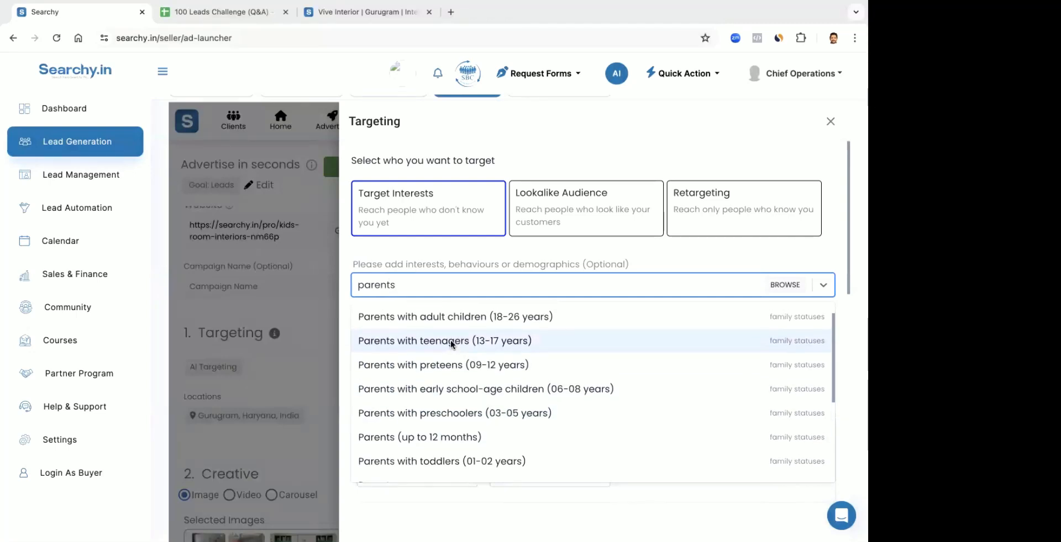
pyautogui.scroll(1, 514, 326)
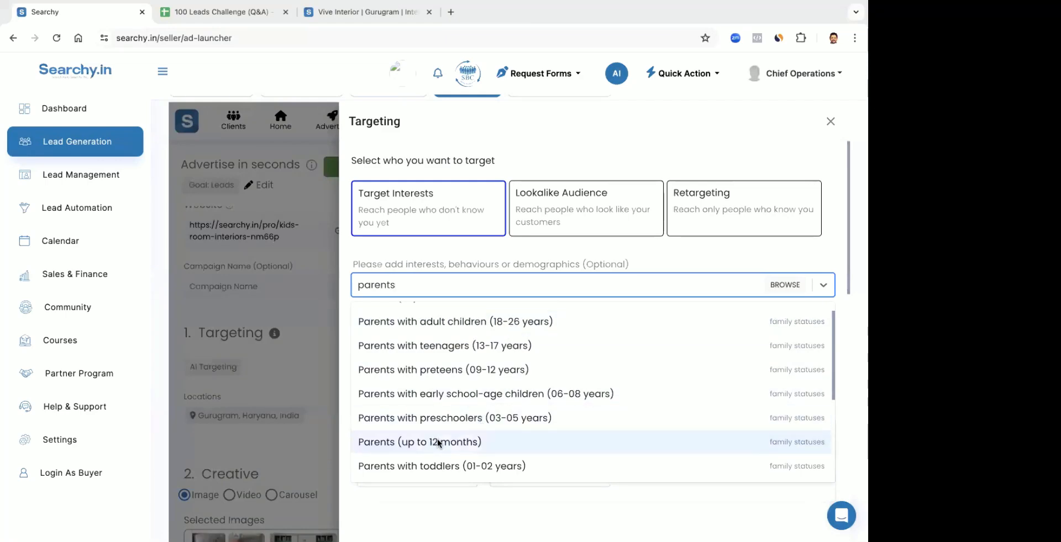
pyautogui.scroll(-1, 436, 442)
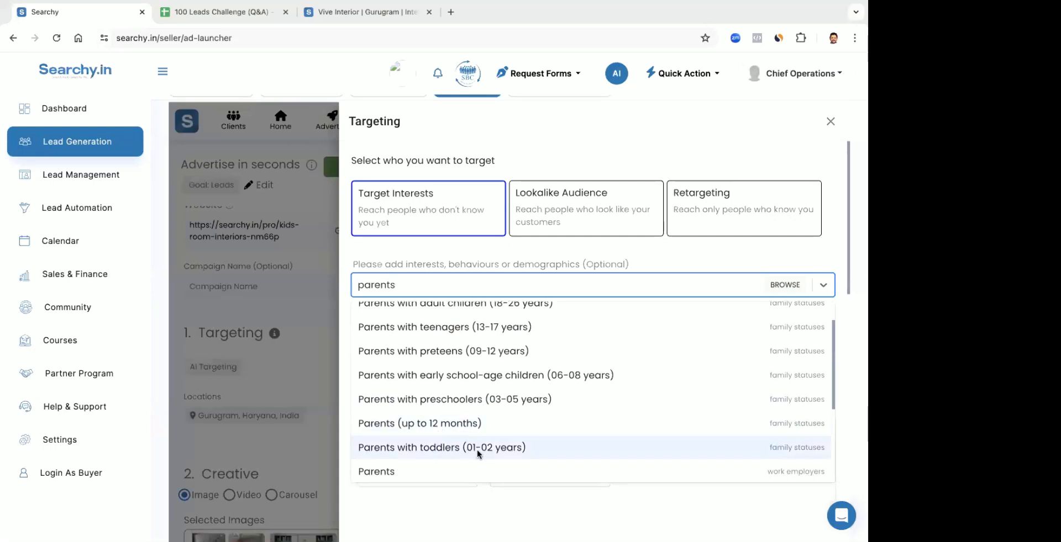
pyautogui.click(489, 400)
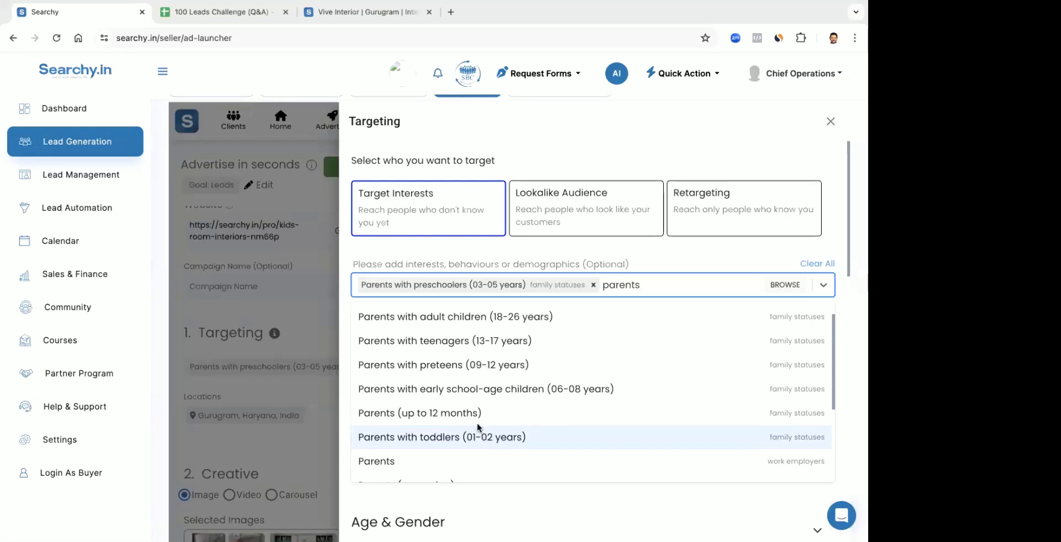
# Add Parents with early school-age children (06-08 years), preteens (09-12 years) and teenagers (13-17 years) to the target interests
pyautogui.scroll(1, 475, 419)
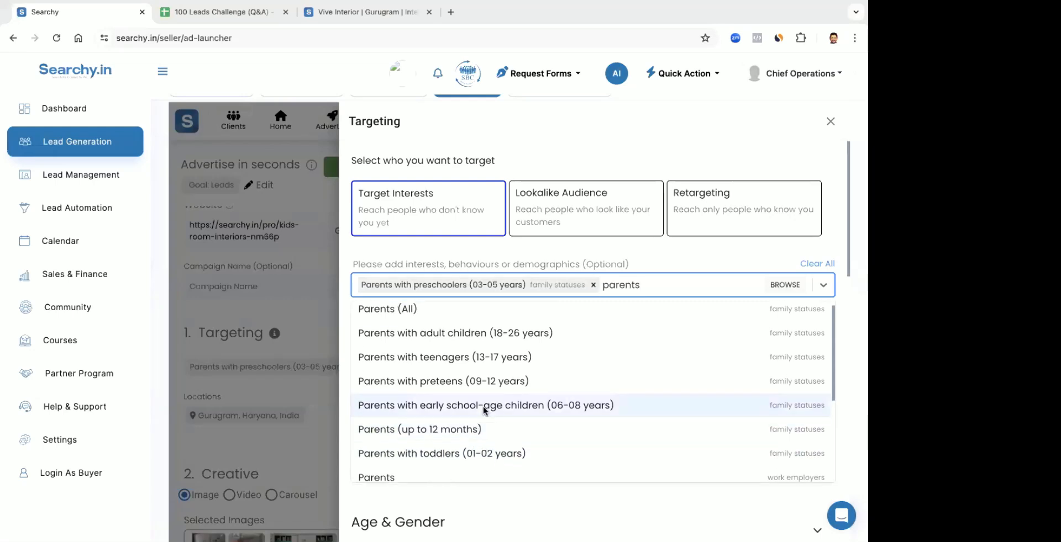
pyautogui.click(484, 407)
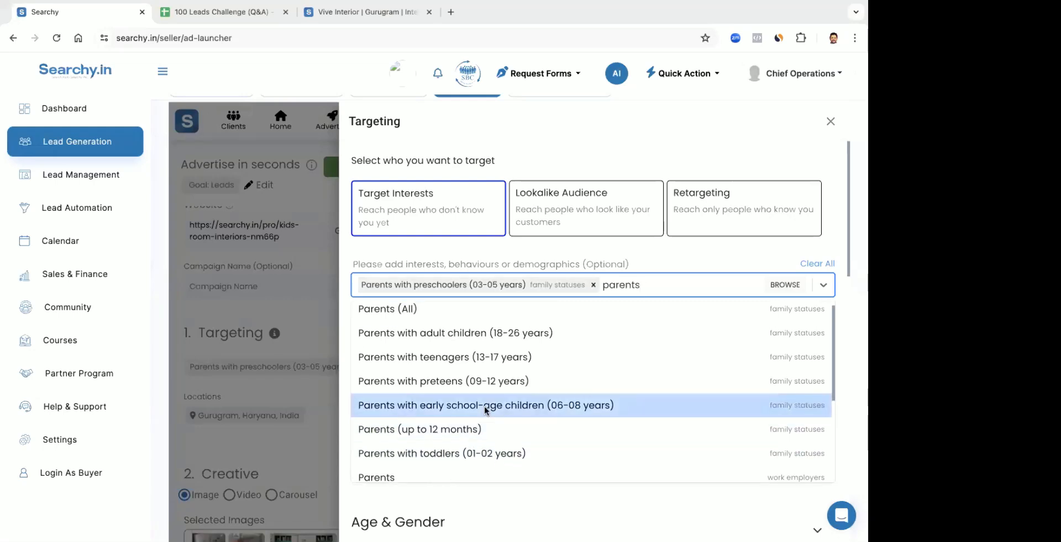
pyautogui.click(475, 398)
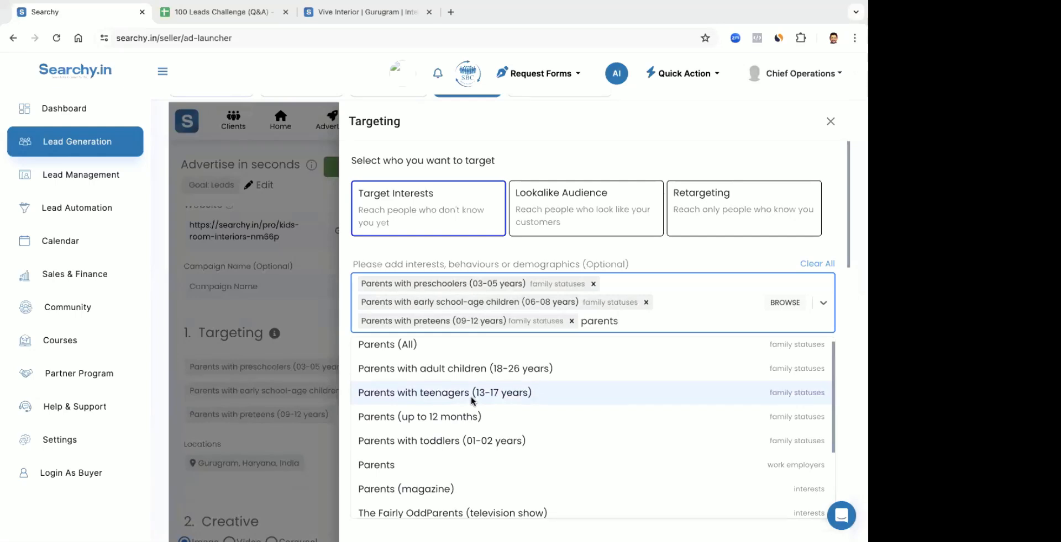
pyautogui.click(471, 395)
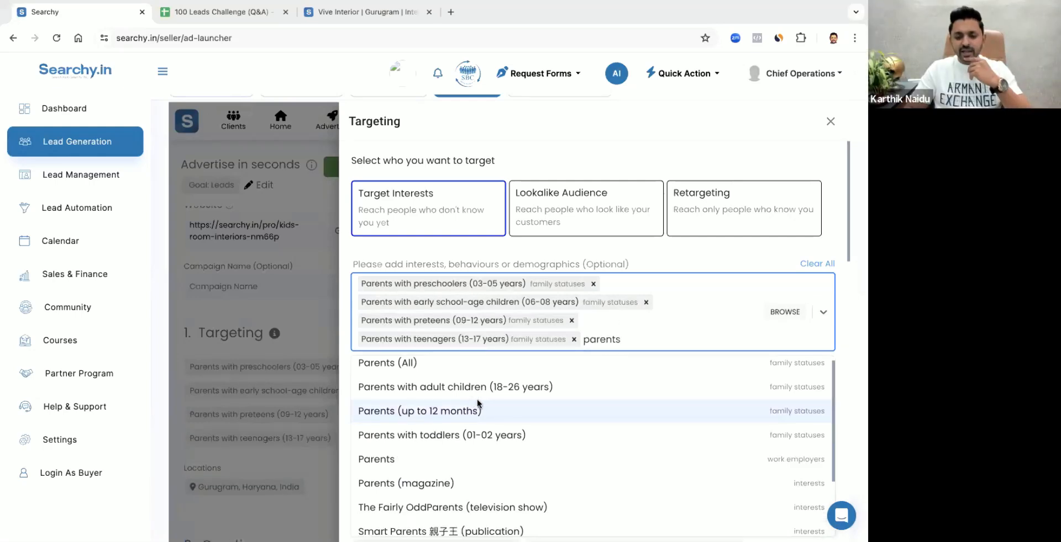
pyautogui.scroll(-2, 486, 434)
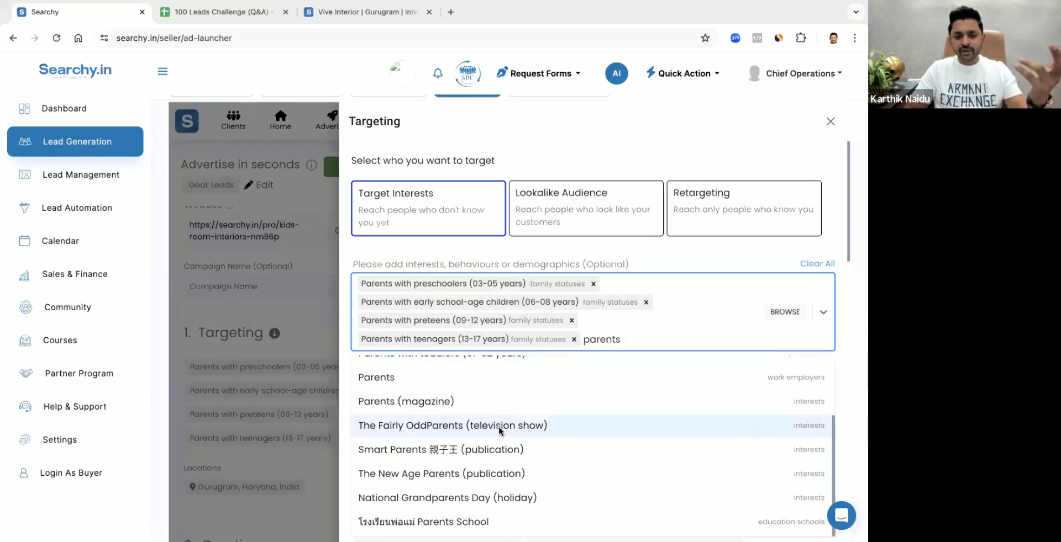
pyautogui.scroll(3, 499, 431)
pyautogui.click(628, 259)
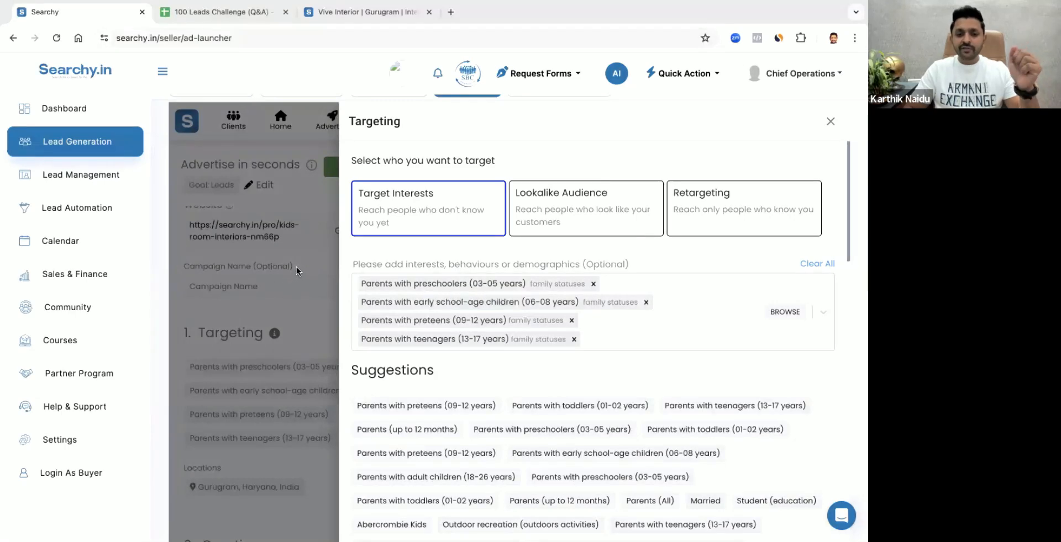
# Set the target audience's gender to All and close the targeting settings
pyautogui.scroll(1, 506, 259)
pyautogui.scroll(-1, 507, 257)
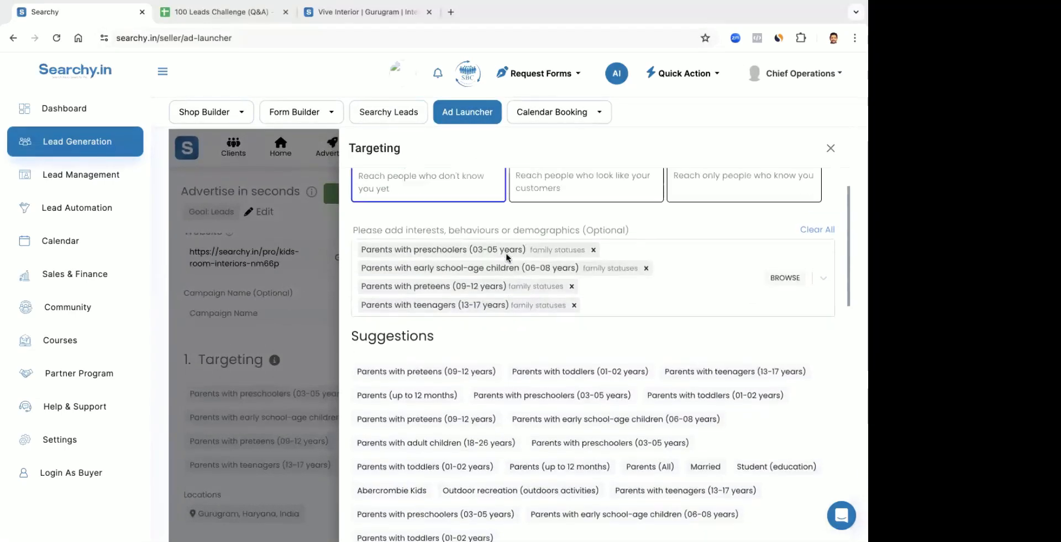
pyautogui.scroll(1, 507, 257)
pyautogui.scroll(-1, 524, 254)
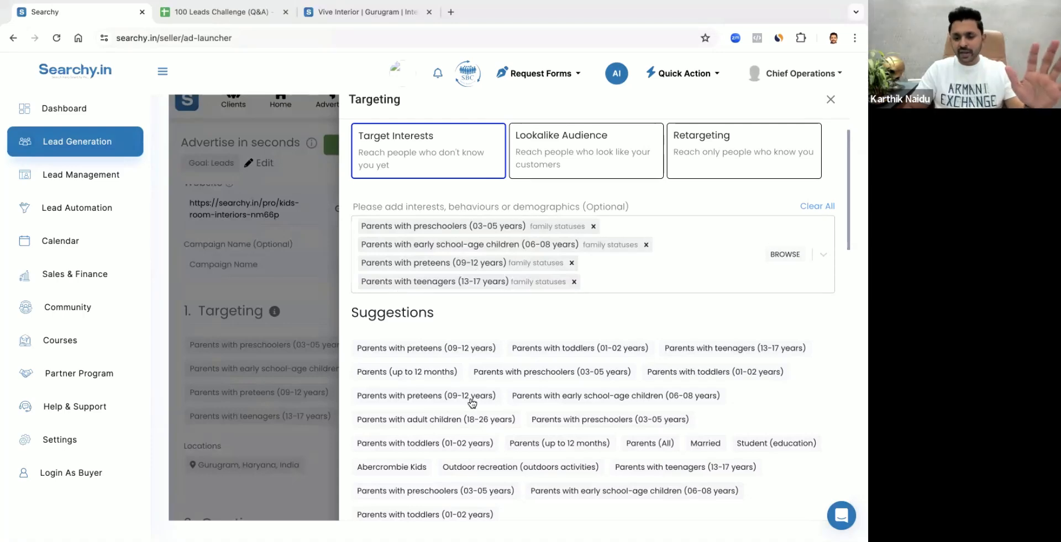
pyautogui.scroll(-10, 470, 403)
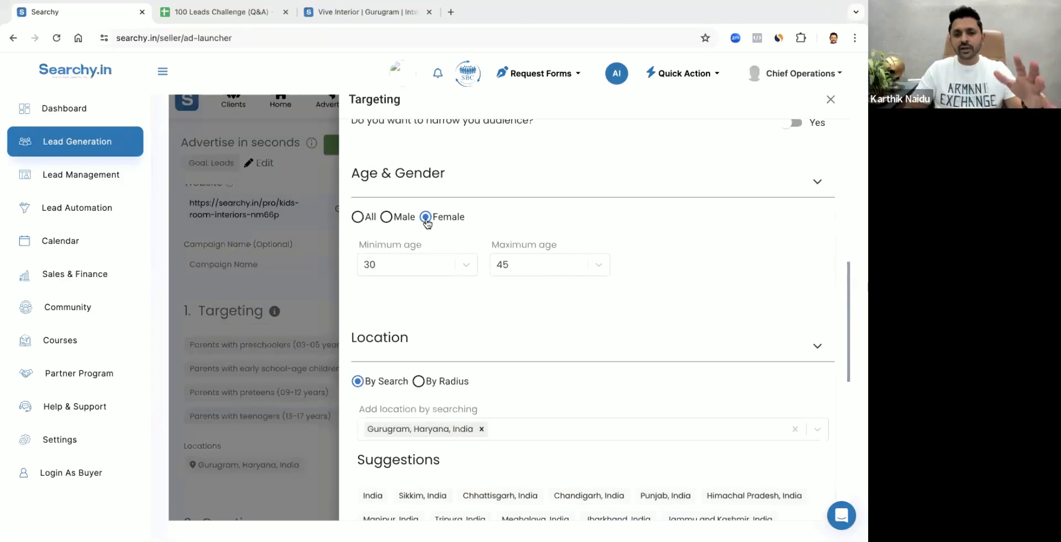
pyautogui.scroll(4, 427, 223)
pyautogui.scroll(2, 427, 222)
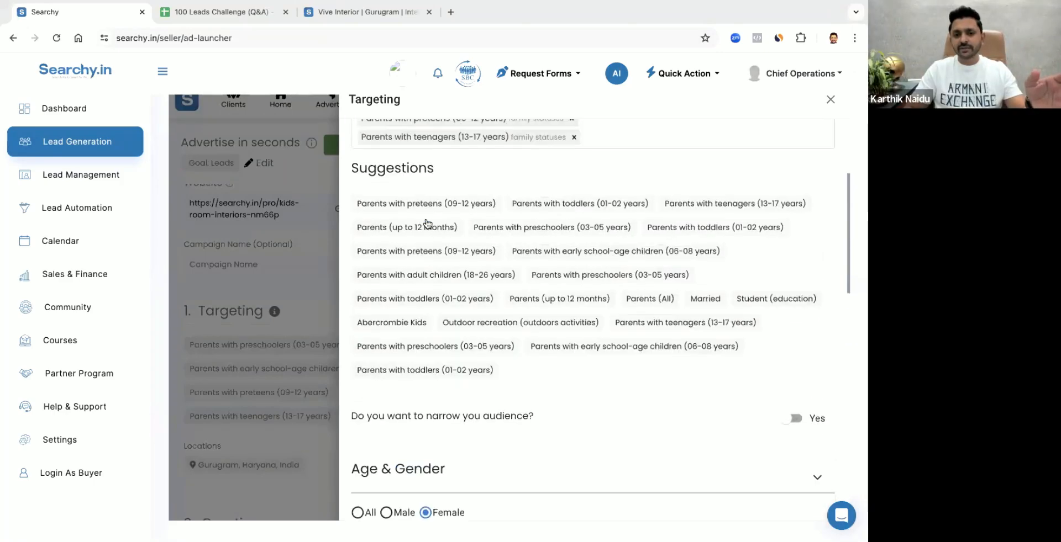
pyautogui.scroll(-4, 384, 372)
pyautogui.click(356, 308)
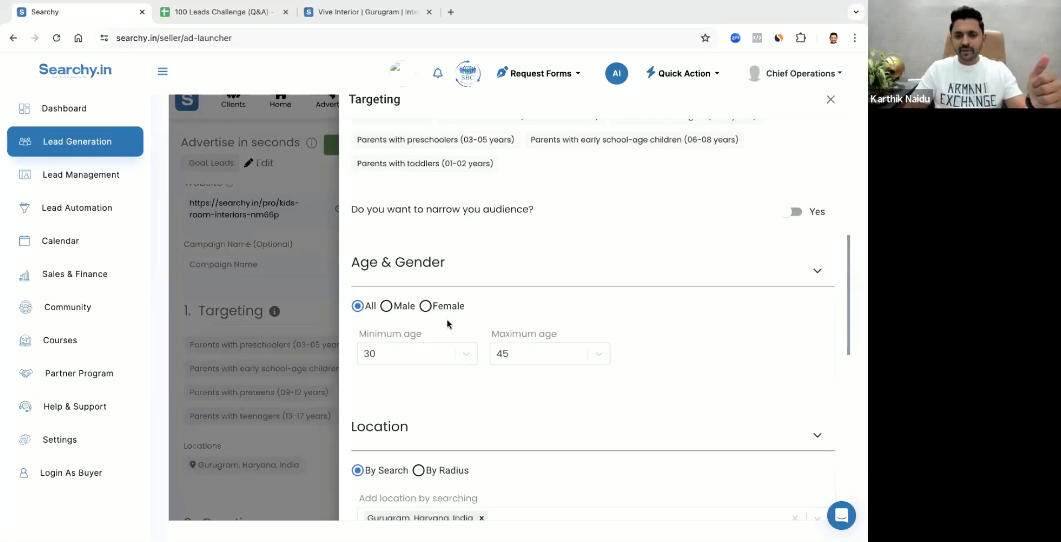
pyautogui.scroll(-3, 445, 324)
pyautogui.scroll(3, 442, 343)
pyautogui.scroll(5, 442, 344)
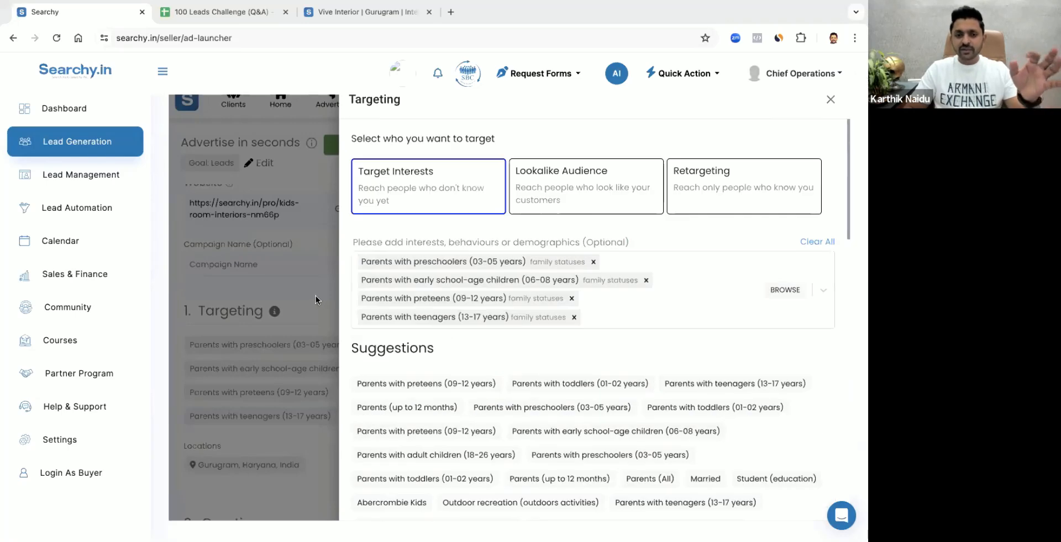
pyautogui.click(316, 296)
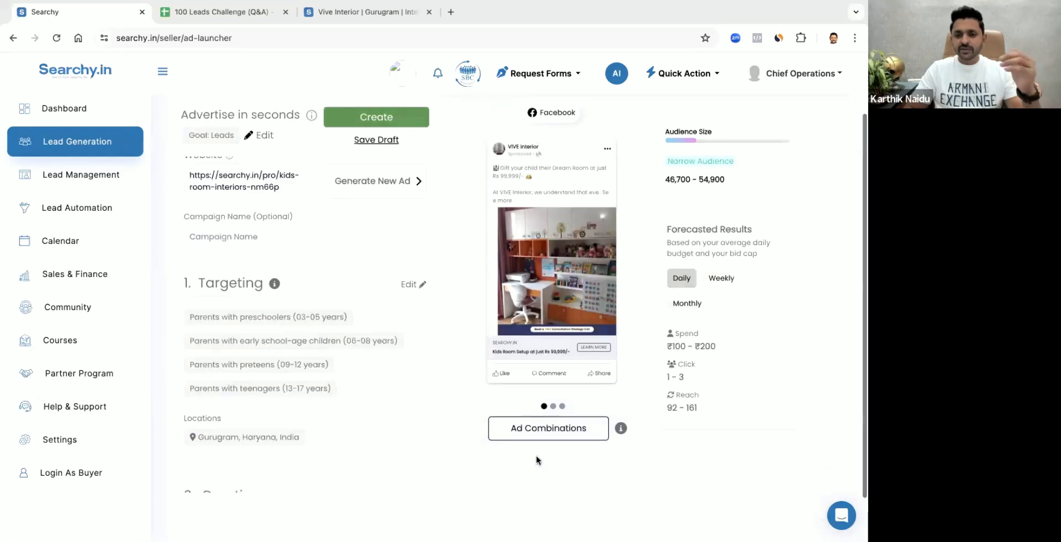
# Review the generated ad combinations, the estimated audience size and the ad's targeting summary
pyautogui.click(536, 461)
pyautogui.scroll(-1, 519, 305)
pyautogui.scroll(-5, 519, 306)
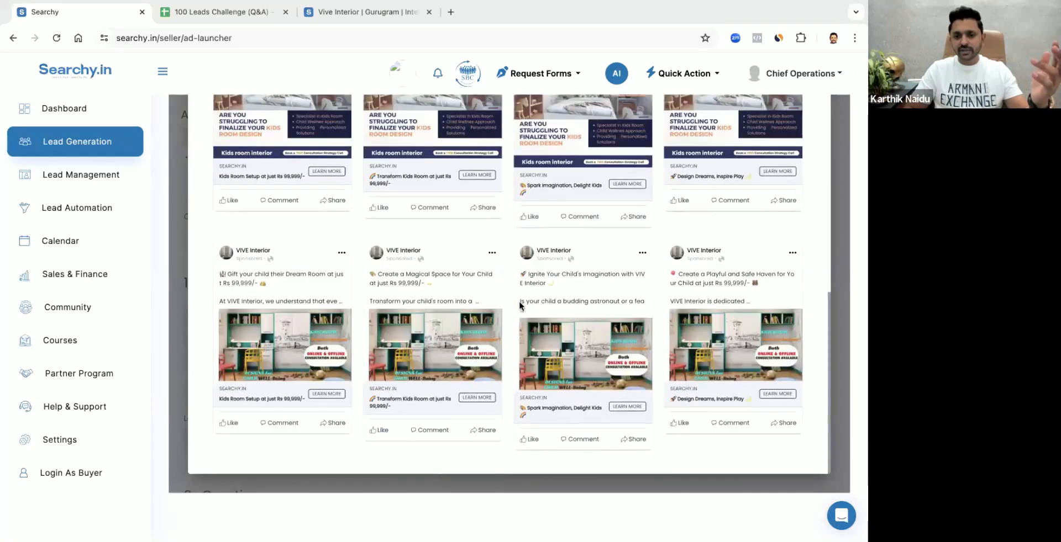
pyautogui.scroll(7, 824, 260)
pyautogui.click(838, 267)
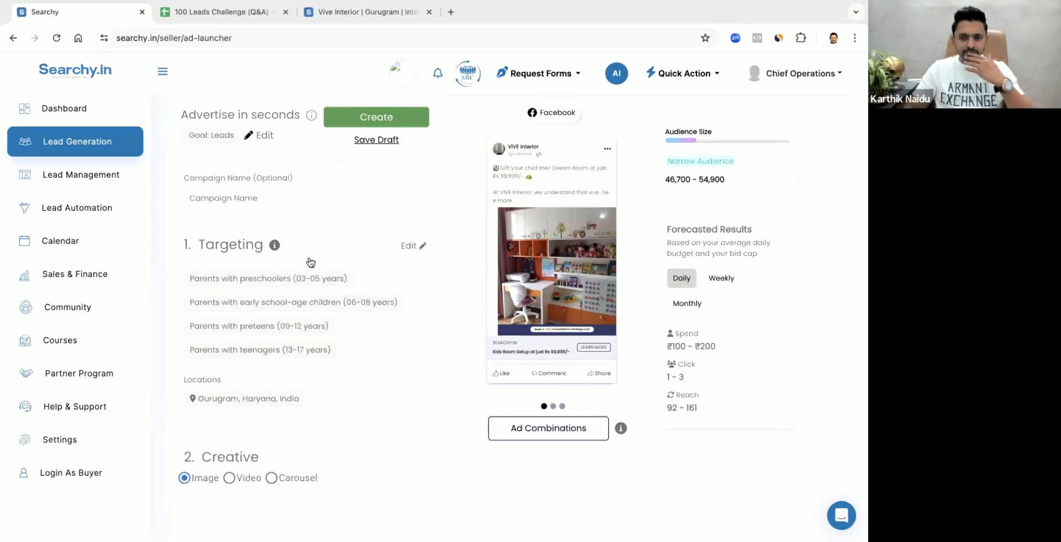
pyautogui.moveTo(727, 180)
pyautogui.mouseDown()
pyautogui.moveTo(666, 183)
pyautogui.moveTo(722, 177)
pyautogui.mouseUp()
pyautogui.click(683, 189)
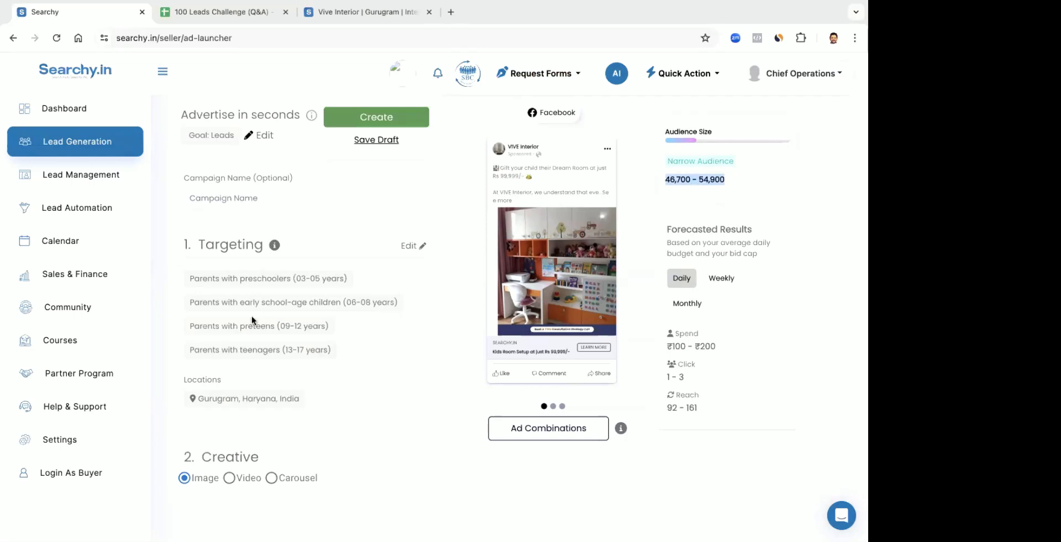
pyautogui.scroll(-2, 252, 321)
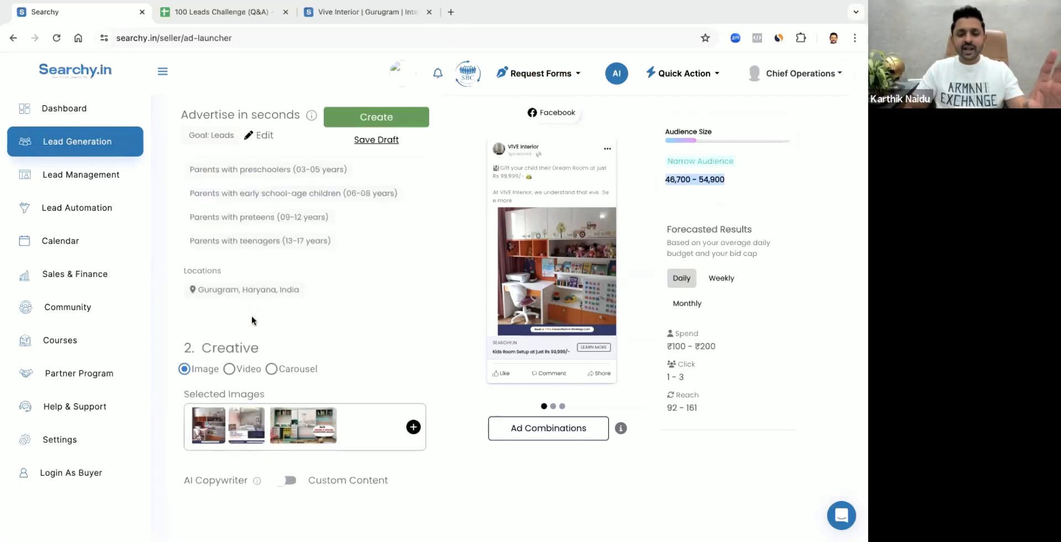
pyautogui.scroll(2, 251, 321)
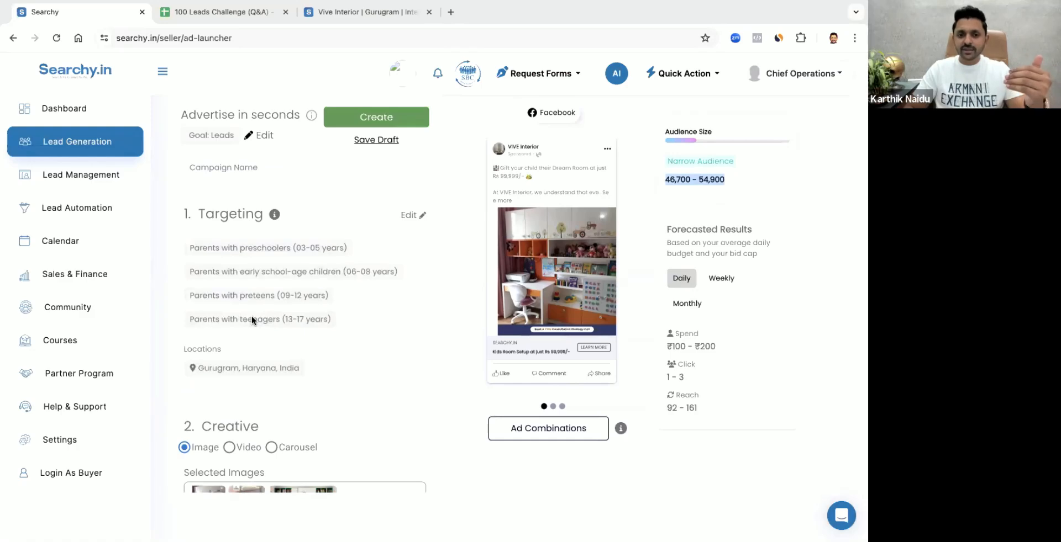
# Clear all selected interests from the ad's targeting and check the estimated audience size
pyautogui.click(406, 216)
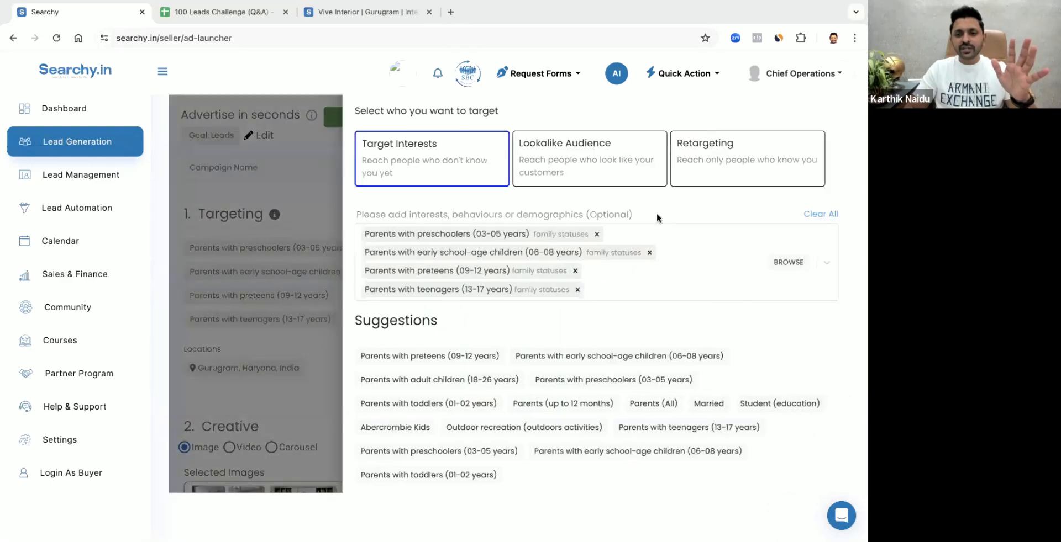
pyautogui.click(817, 215)
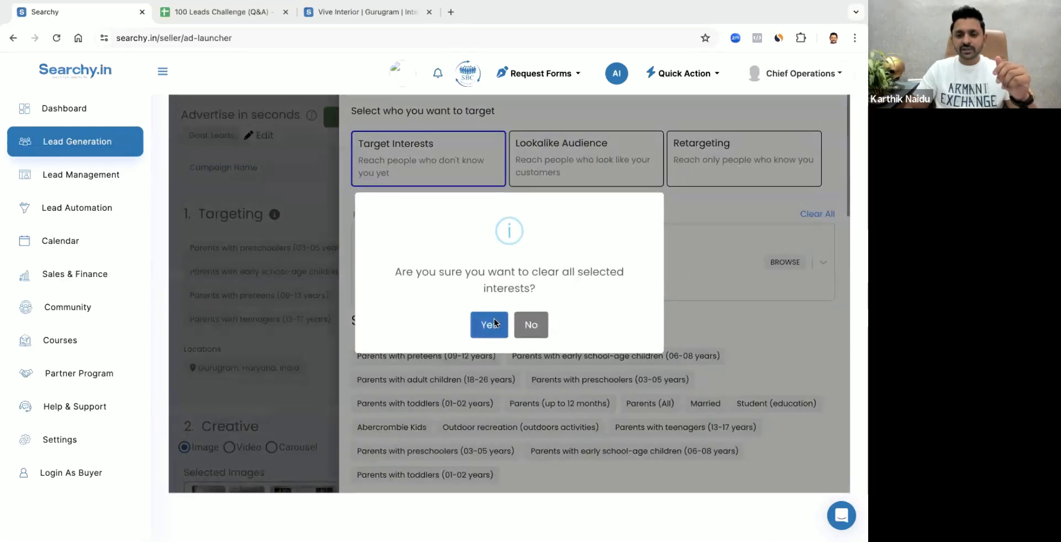
pyautogui.click(489, 324)
pyautogui.click(319, 214)
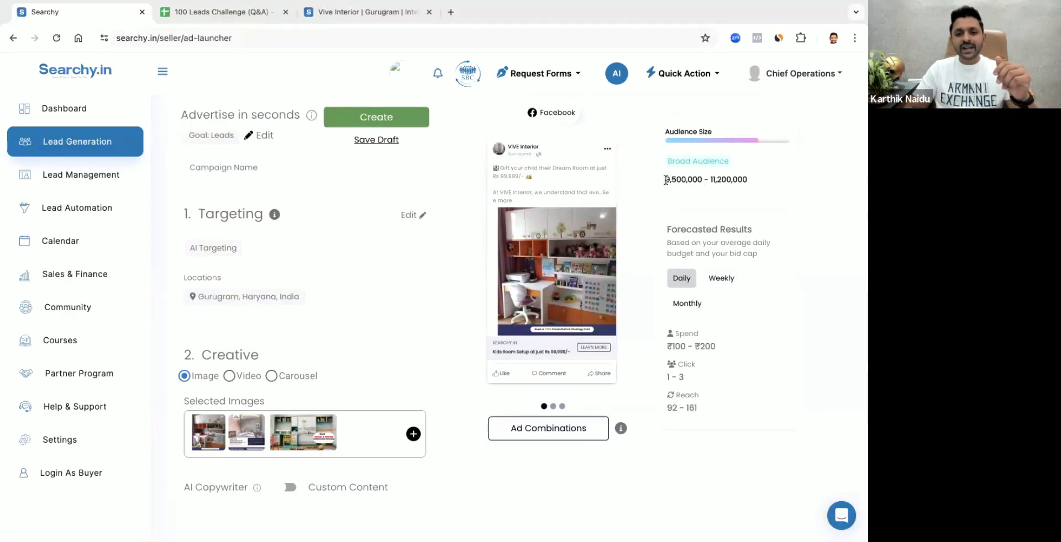
pyautogui.moveTo(665, 181); pyautogui.dragTo(700, 181)
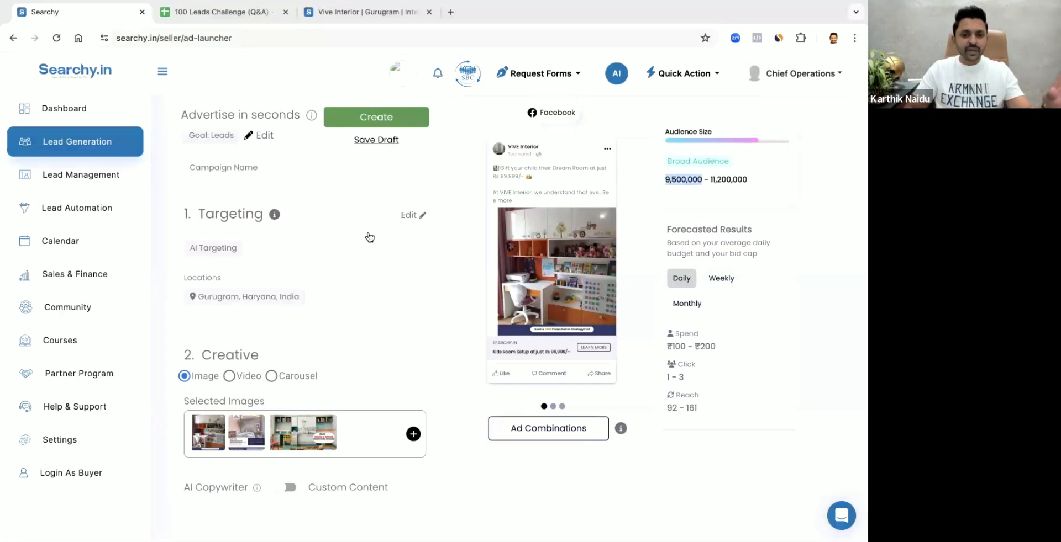
# Set the ad targeting's gender to Female and check the estimated audience size
pyautogui.scroll(-2, 391, 296)
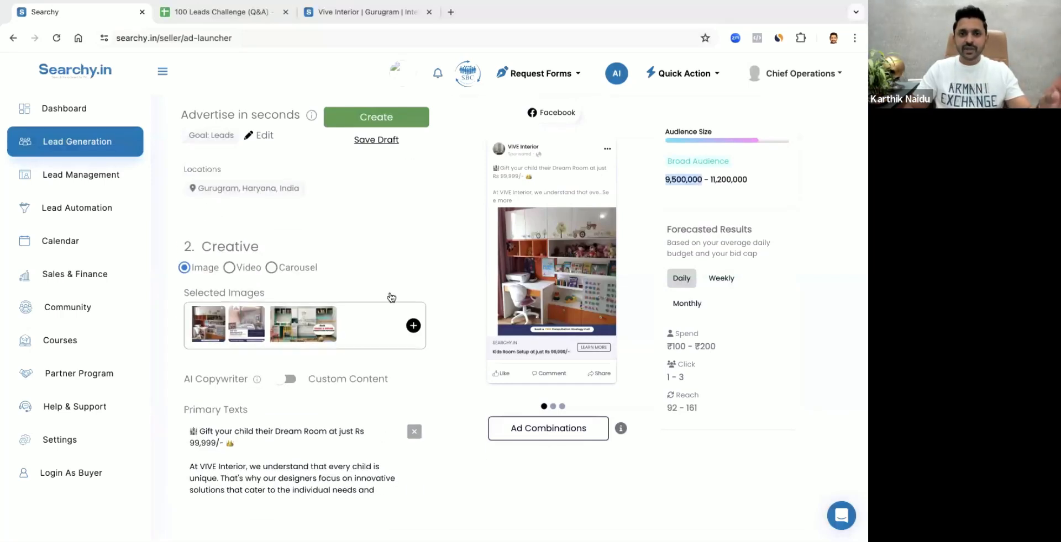
pyautogui.scroll(4, 245, 291)
pyautogui.scroll(-3, 330, 340)
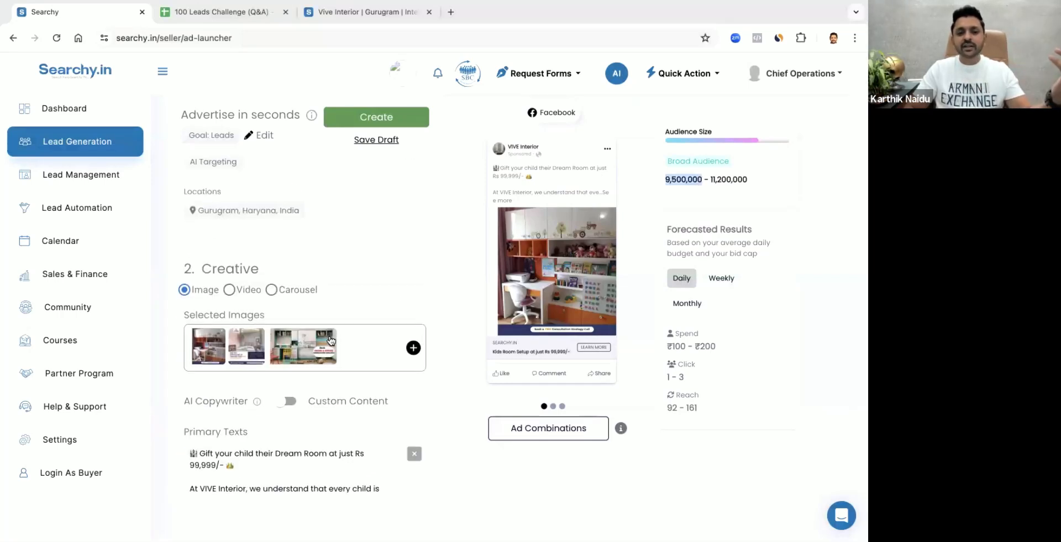
pyautogui.scroll(1, 331, 340)
pyautogui.scroll(2, 331, 341)
pyautogui.click(413, 287)
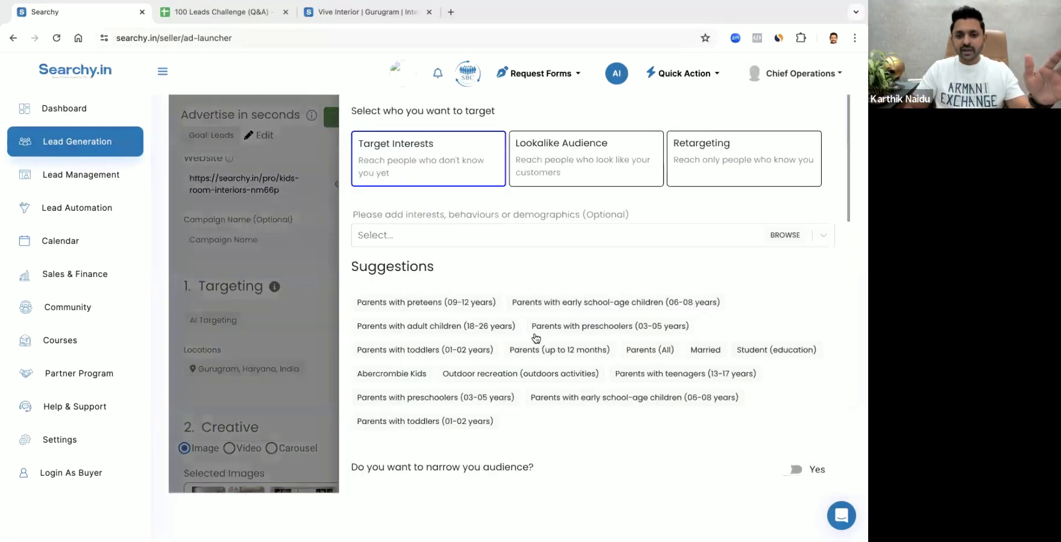
pyautogui.scroll(-2, 535, 338)
pyautogui.scroll(-3, 536, 338)
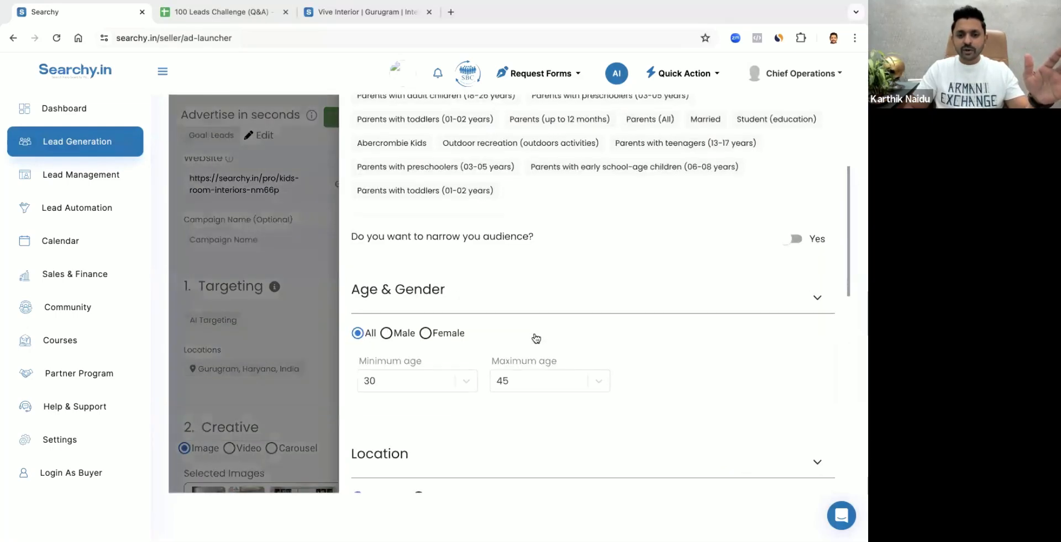
pyautogui.click(425, 334)
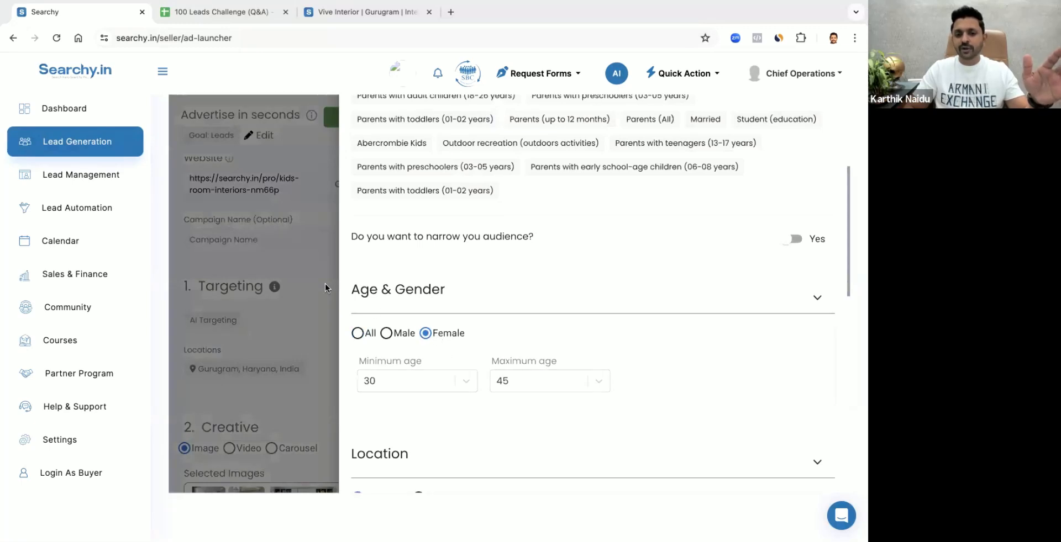
pyautogui.click(310, 272)
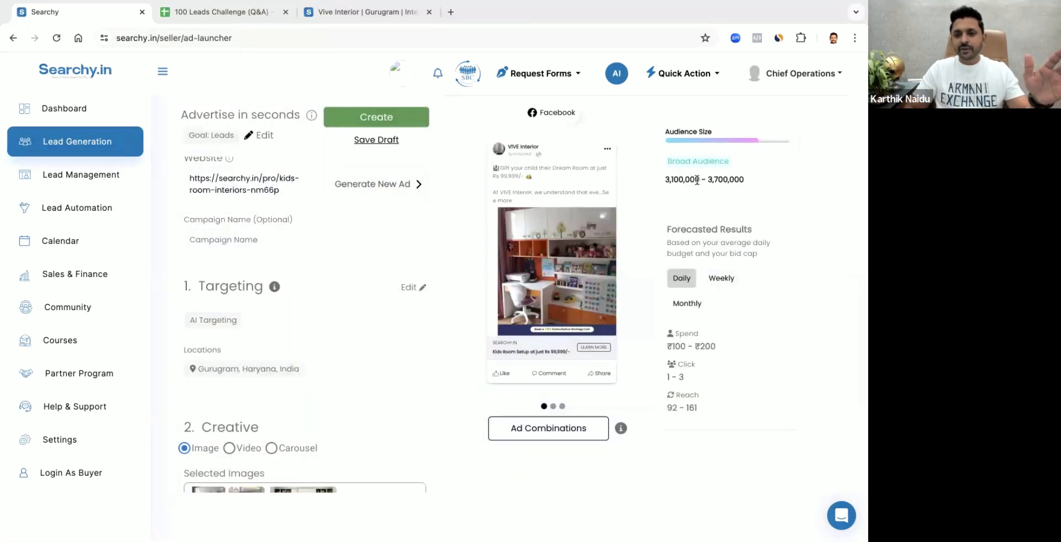
pyautogui.moveTo(698, 180); pyautogui.dragTo(658, 186)
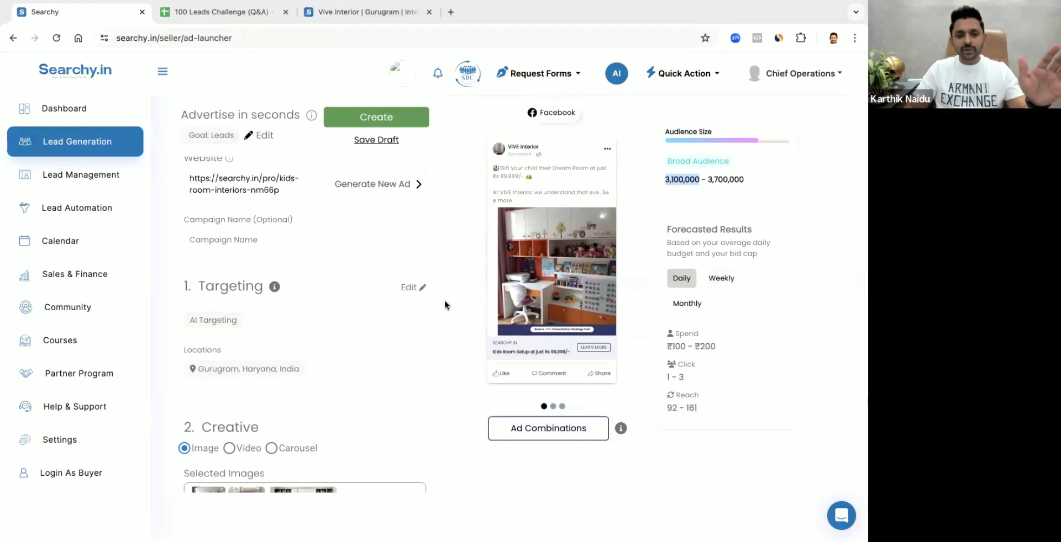
# Review the ad's targeting, creatives, leads form and daily budget against the estimated audience size
pyautogui.scroll(-1, 389, 365)
pyautogui.scroll(-2, 389, 365)
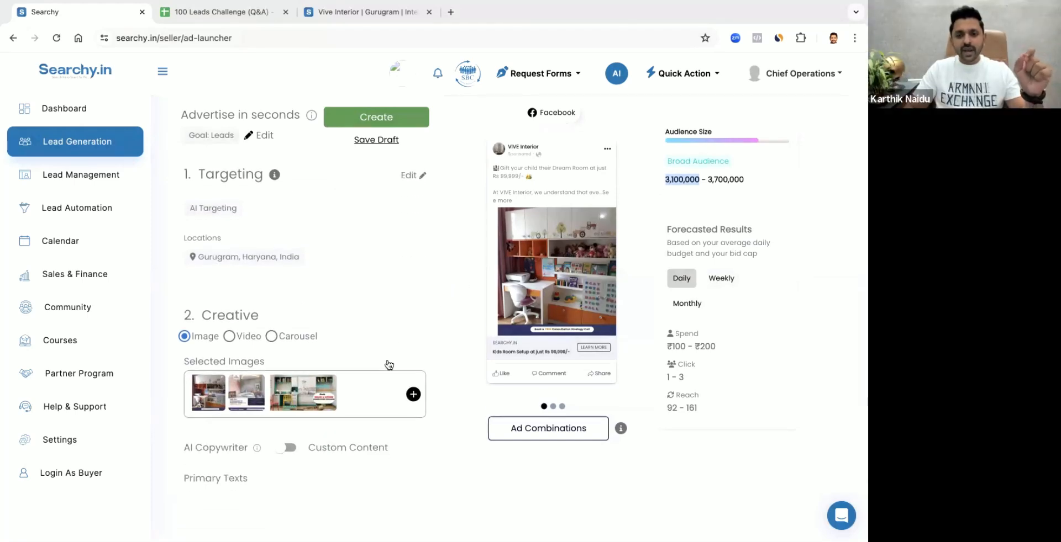
pyautogui.scroll(2, 389, 365)
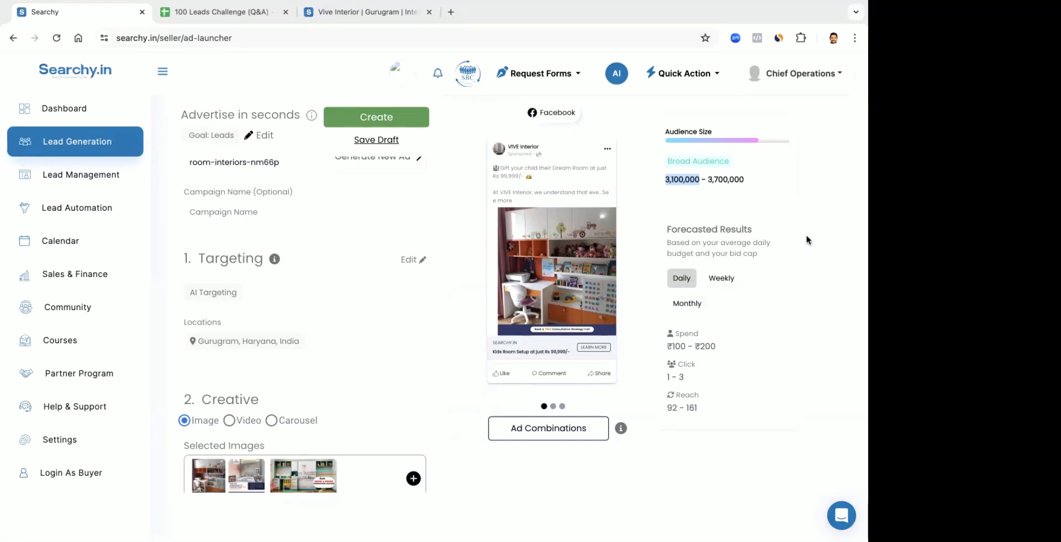
pyautogui.click(729, 179)
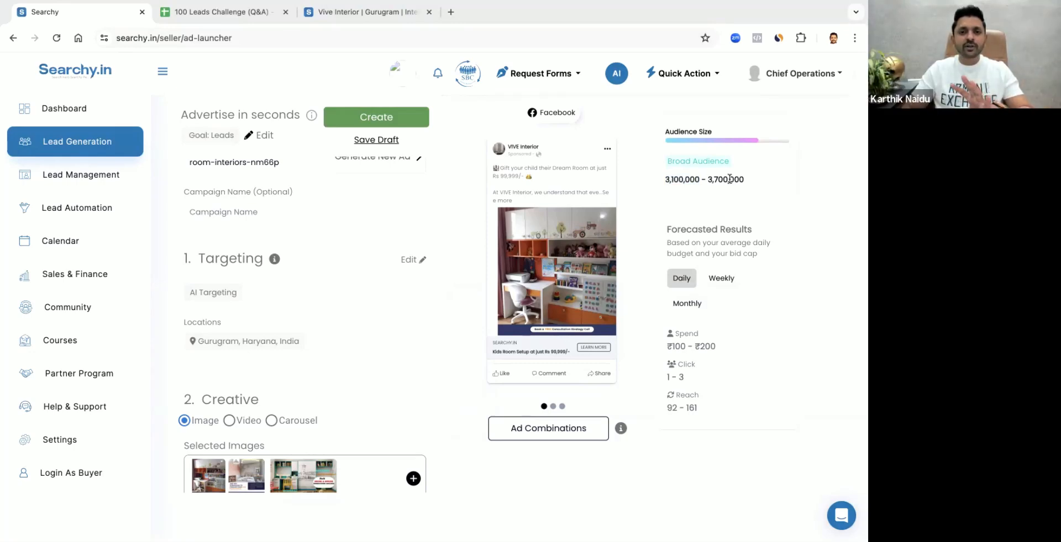
pyautogui.scroll(1, 383, 291)
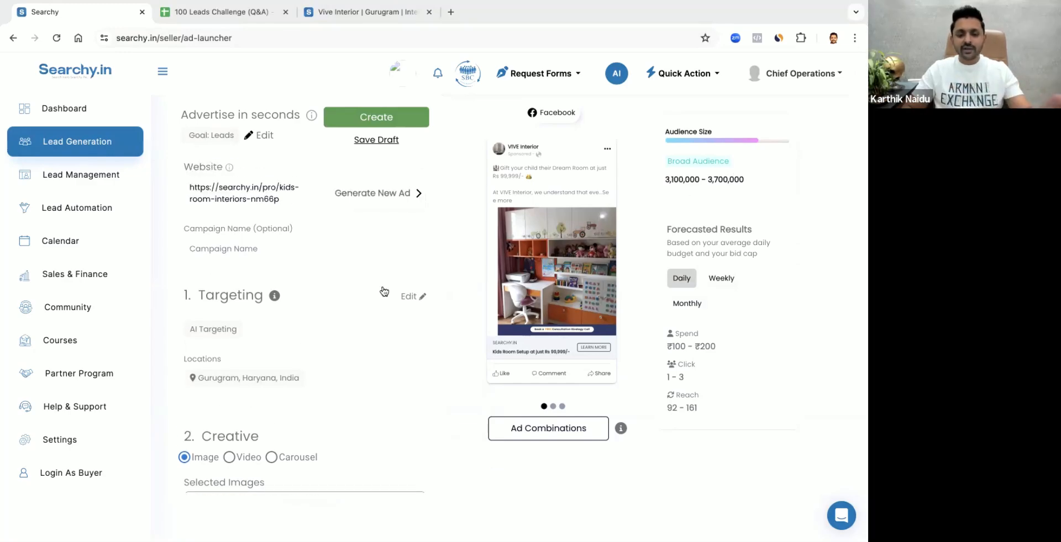
pyautogui.scroll(-15, 384, 291)
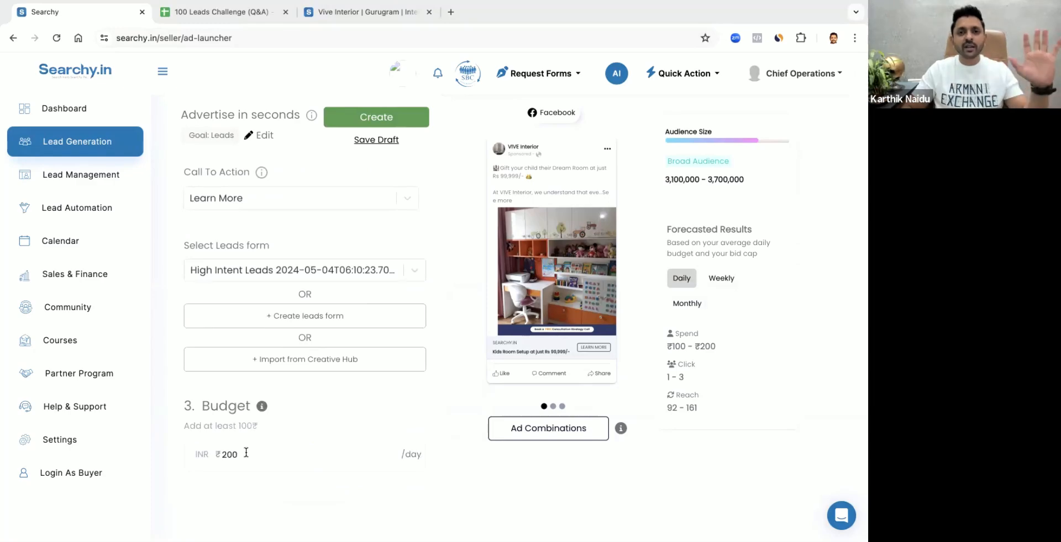
pyautogui.scroll(15, 296, 402)
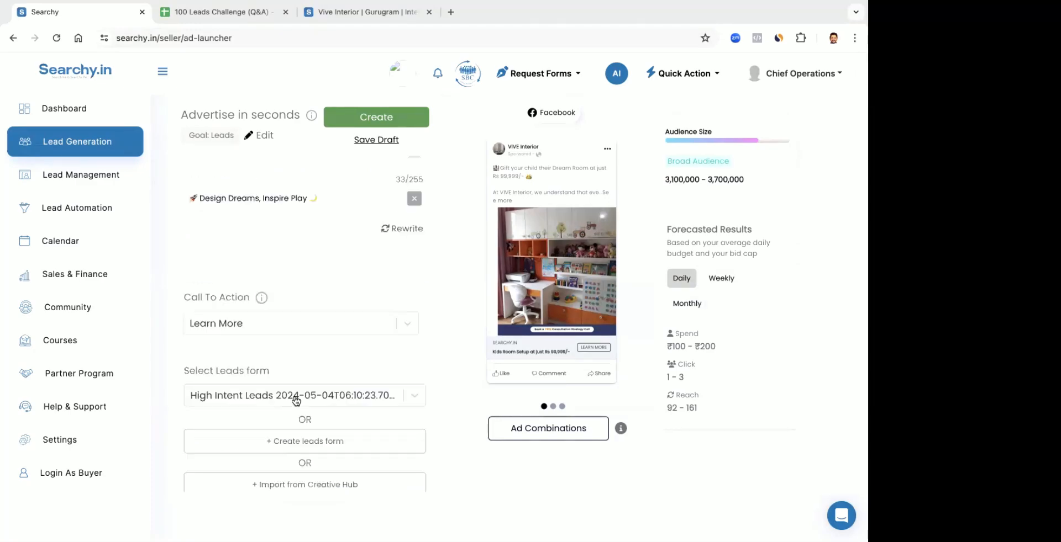
pyautogui.scroll(1, 296, 401)
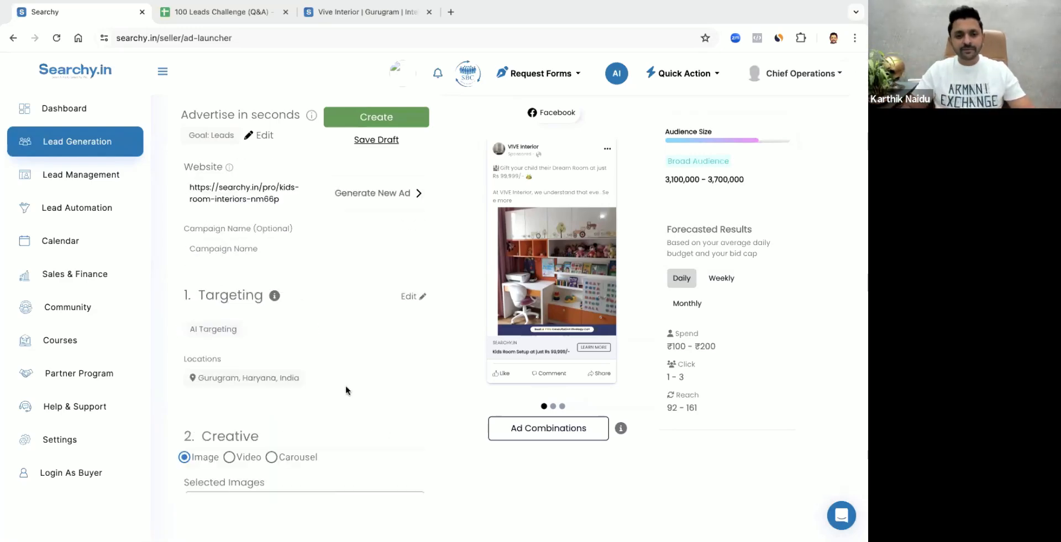
# Create the VIVE Interior Facebook lead ad and confirm its creation
pyautogui.scroll(-2, 325, 415)
pyautogui.scroll(2, 319, 405)
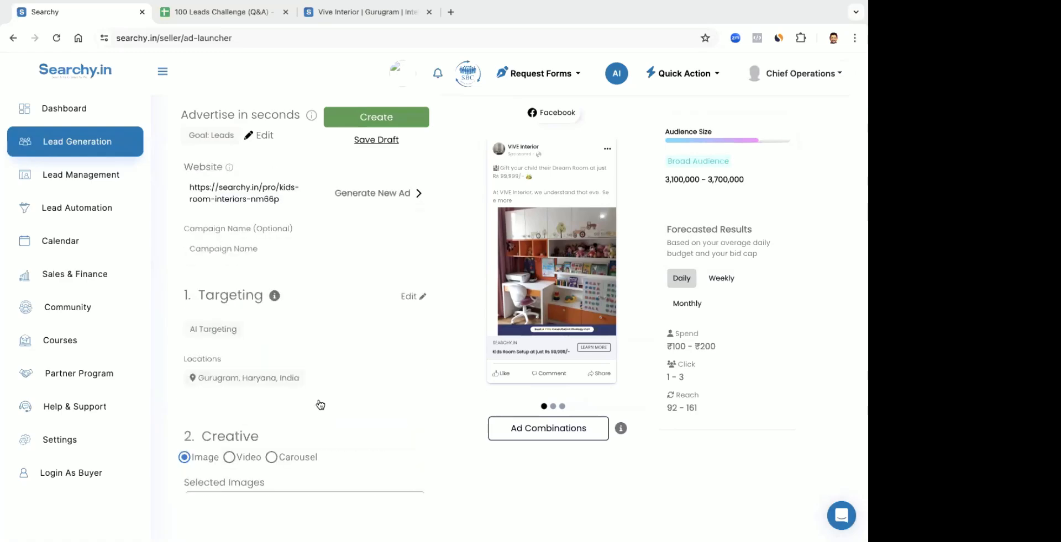
pyautogui.scroll(-15, 291, 287)
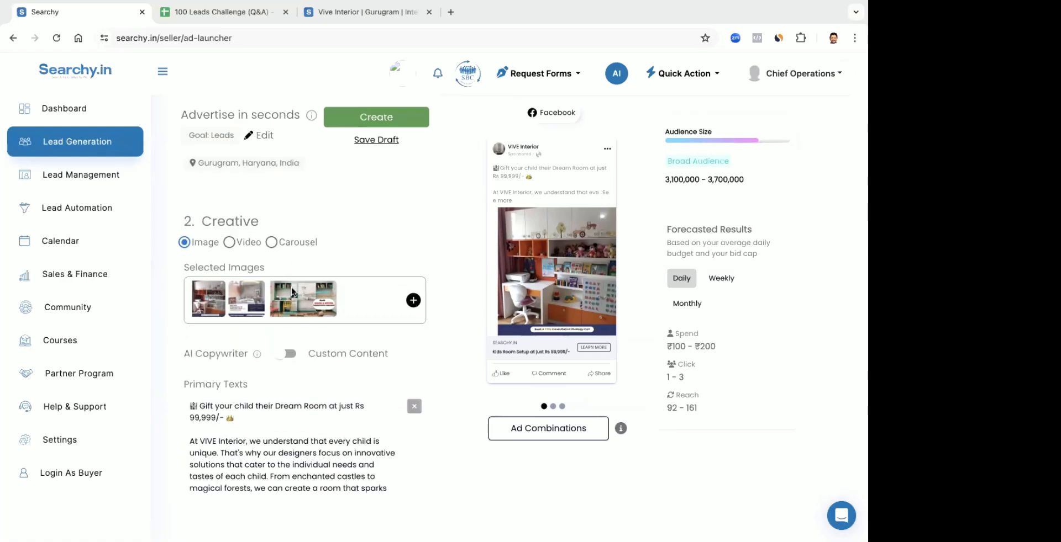
pyautogui.click(364, 120)
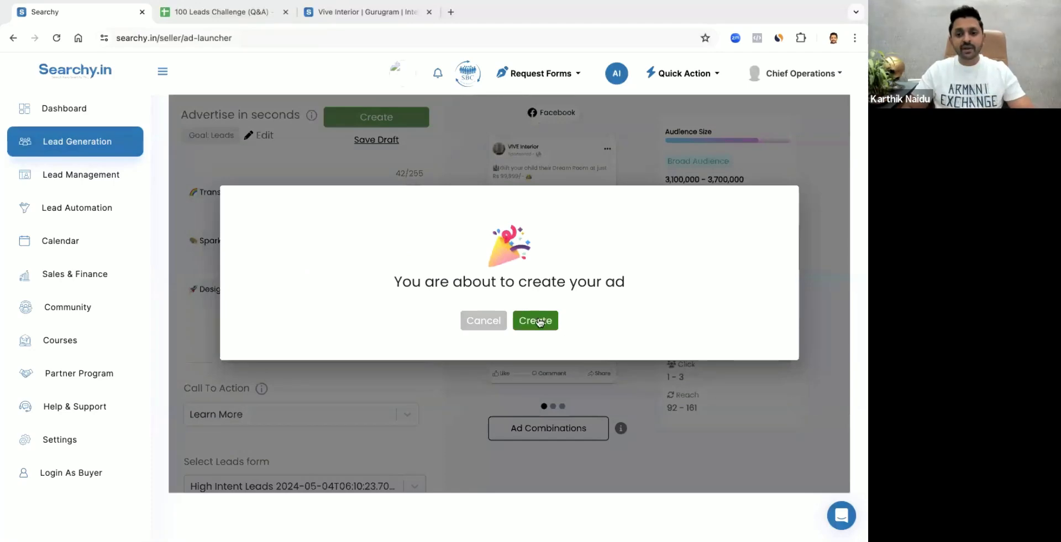
pyautogui.click(536, 319)
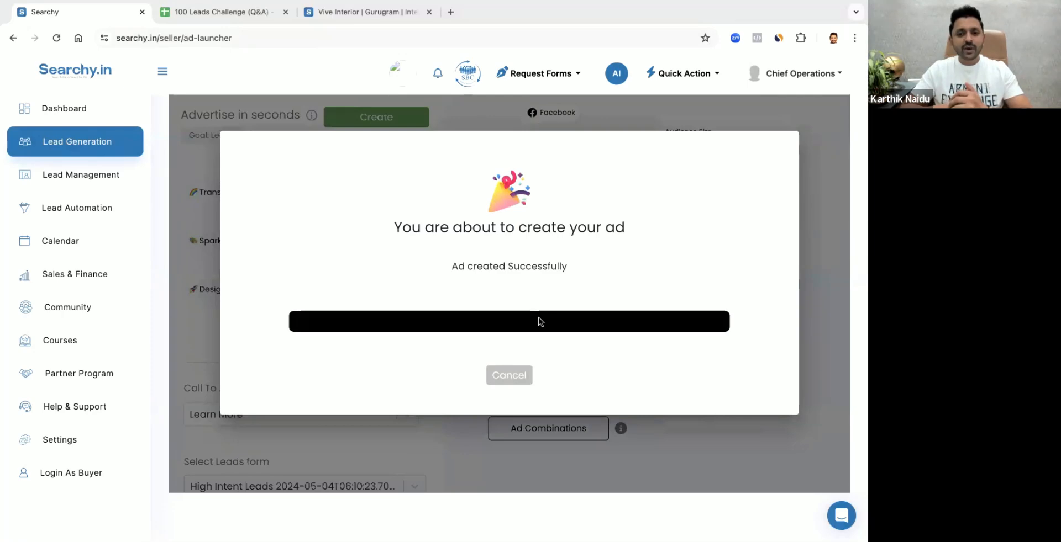
# Examine the ad launcher's recent ads and the platforms offered for starting a new ad
pyautogui.scroll(-3, 538, 316)
pyautogui.scroll(-3, 370, 311)
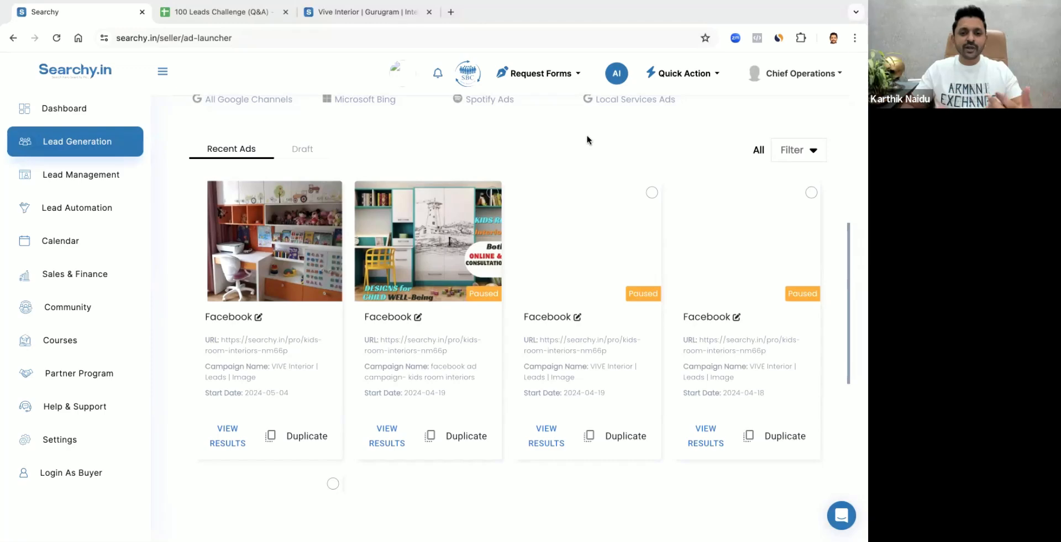
pyautogui.scroll(-2, 527, 261)
pyautogui.scroll(5, 526, 262)
pyautogui.scroll(-5, 526, 263)
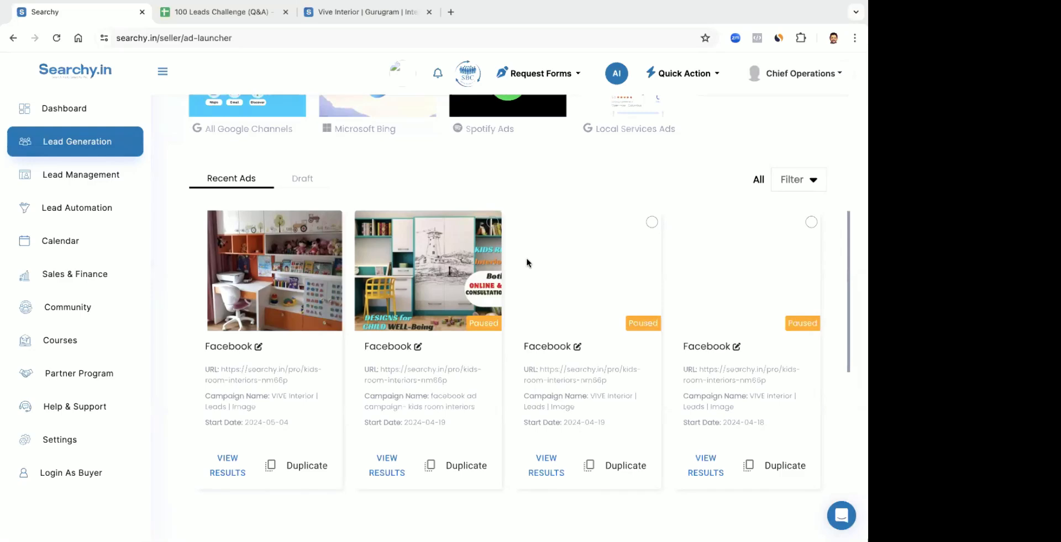
pyautogui.scroll(5, 352, 313)
pyautogui.scroll(-2, 353, 313)
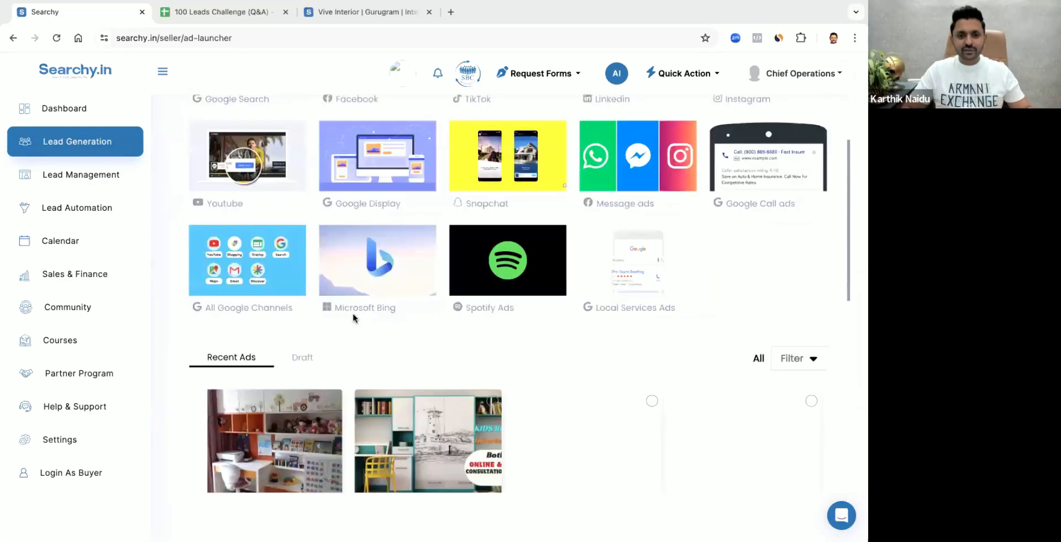
pyautogui.scroll(-6, 352, 314)
pyautogui.scroll(8, 352, 313)
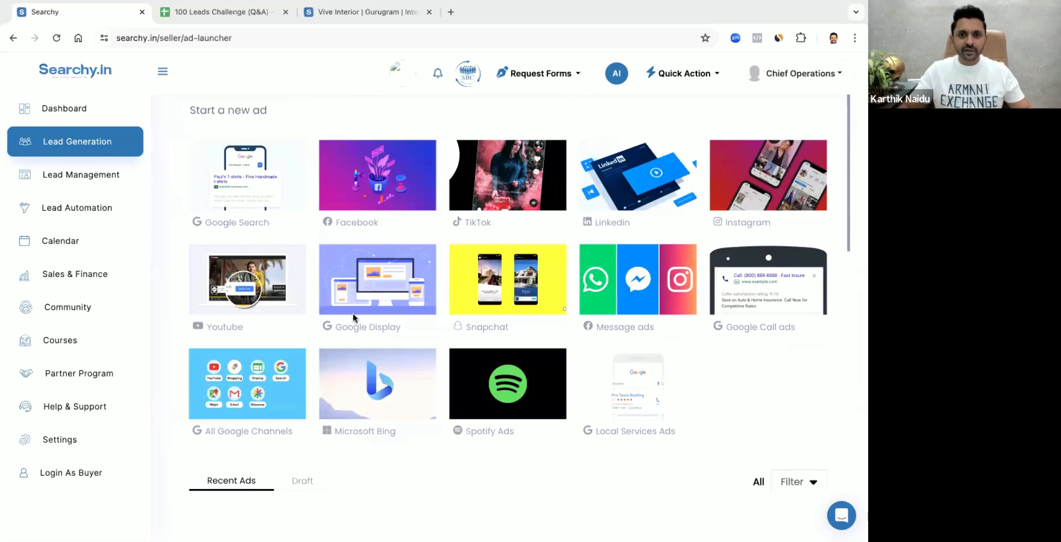
# View the contact details of the first opportunity in Lead Management and move it to the Phone Call stage
pyautogui.click(59, 178)
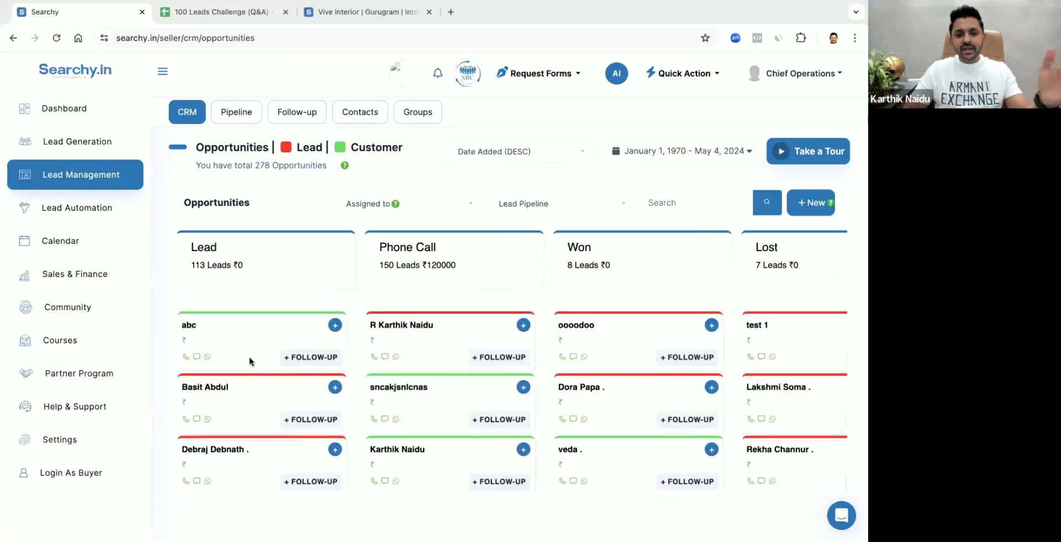
pyautogui.click(230, 344)
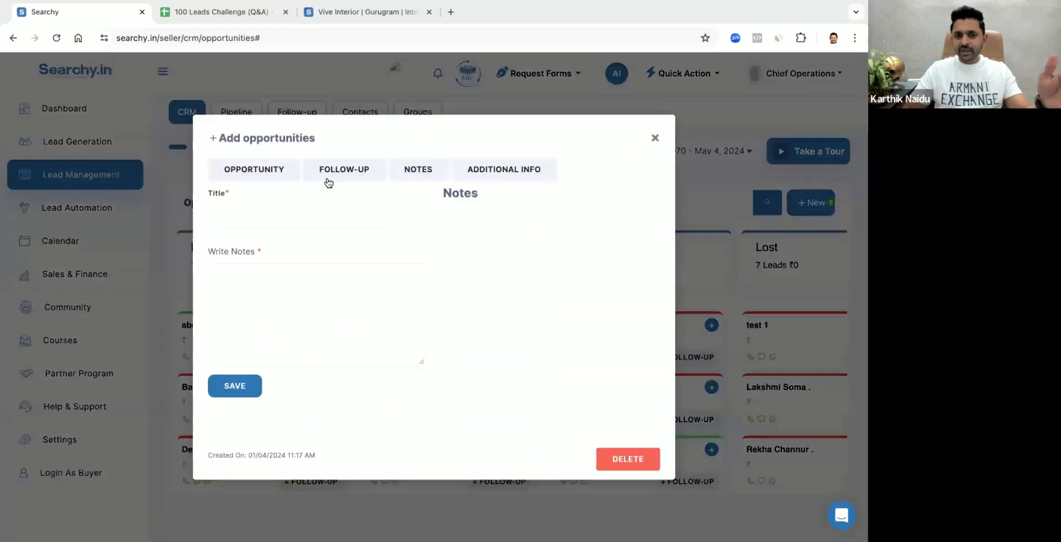
pyautogui.click(654, 138)
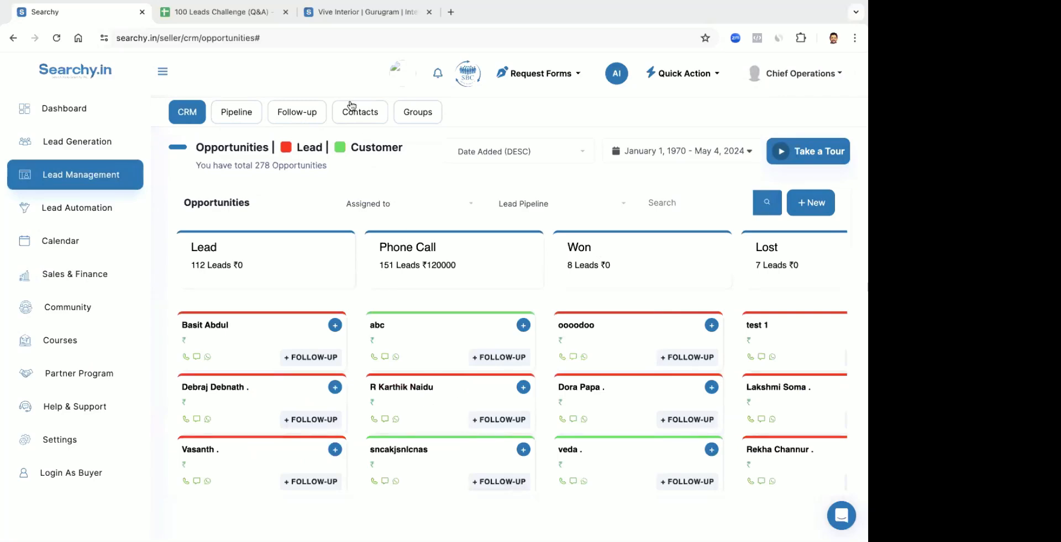
# Open the Lead Pipeline for editing and add a stage named Picked
pyautogui.click(229, 114)
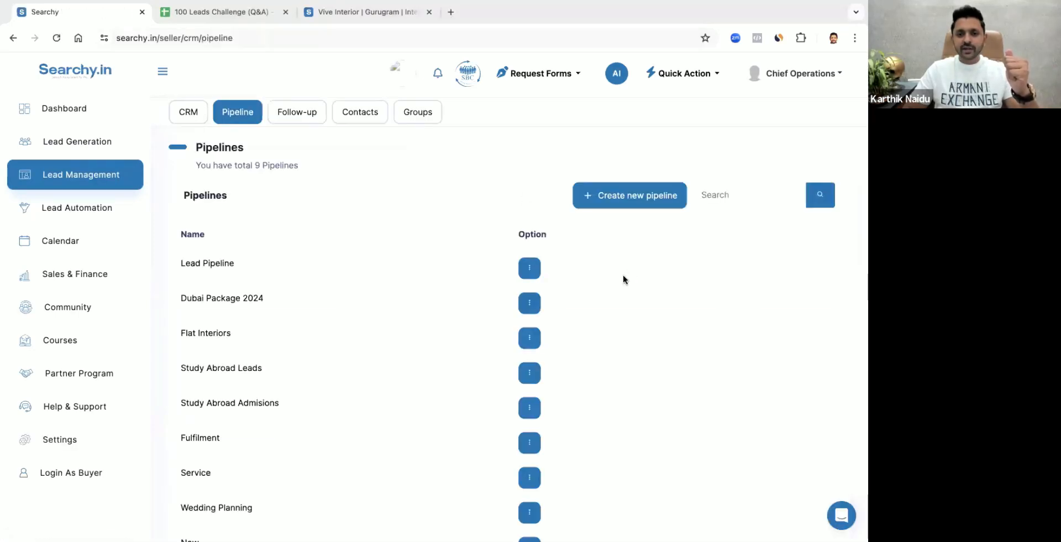
pyautogui.click(529, 269)
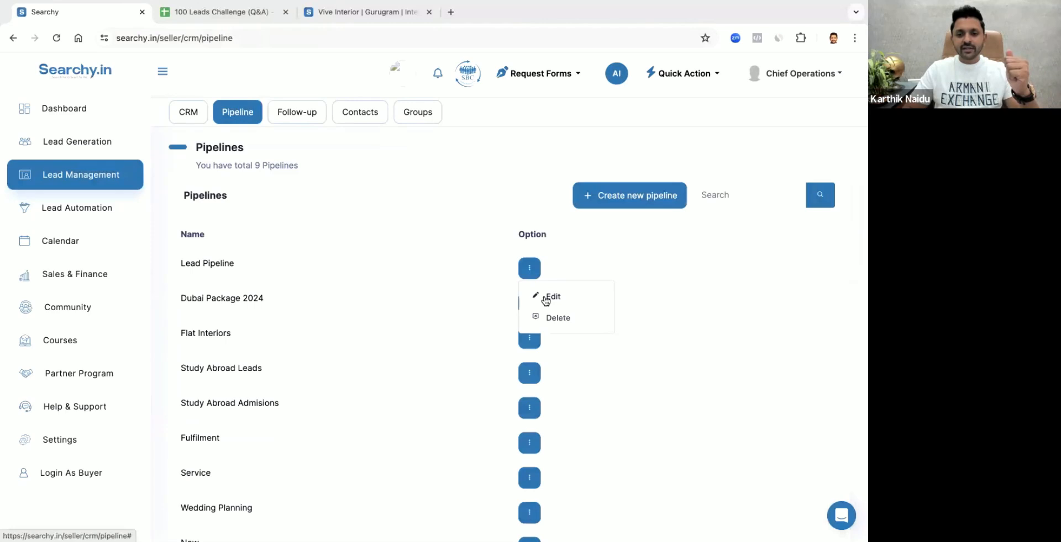
pyautogui.click(546, 301)
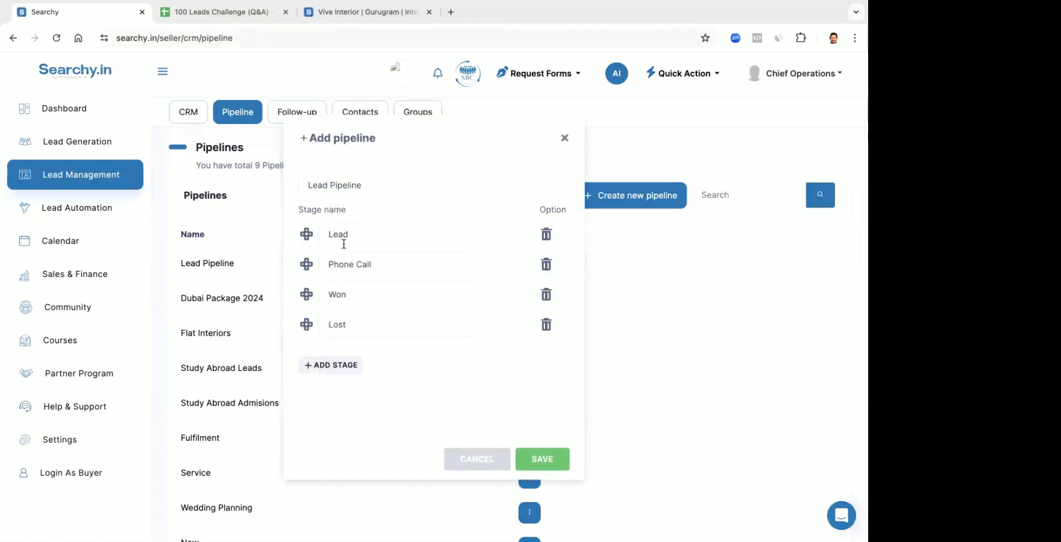
pyautogui.click(332, 365)
pyautogui.click(341, 365)
pyautogui.write('P')
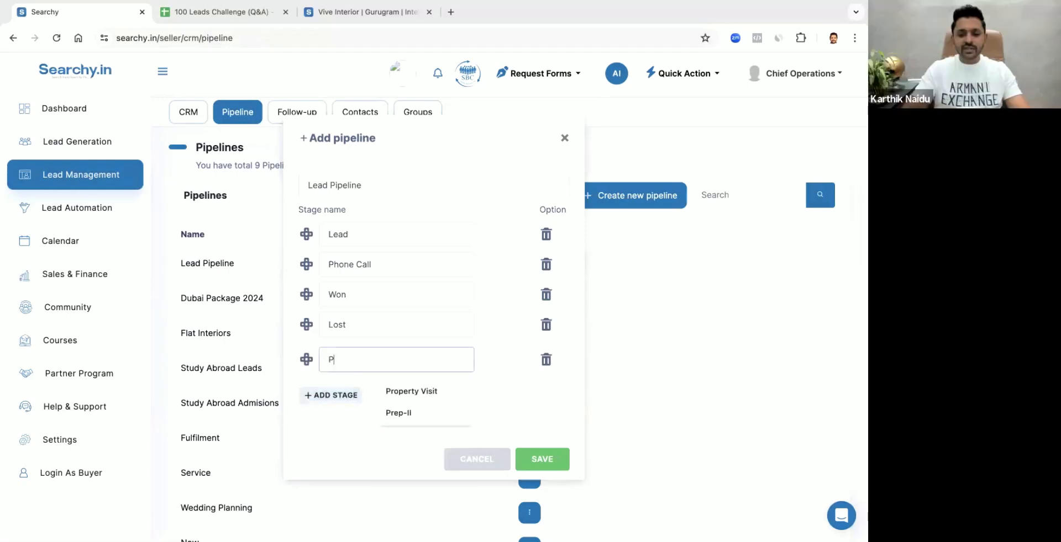
pyautogui.write('icked')
# Add another stage named Not Picked to the Lead Pipeline
pyautogui.click(331, 400)
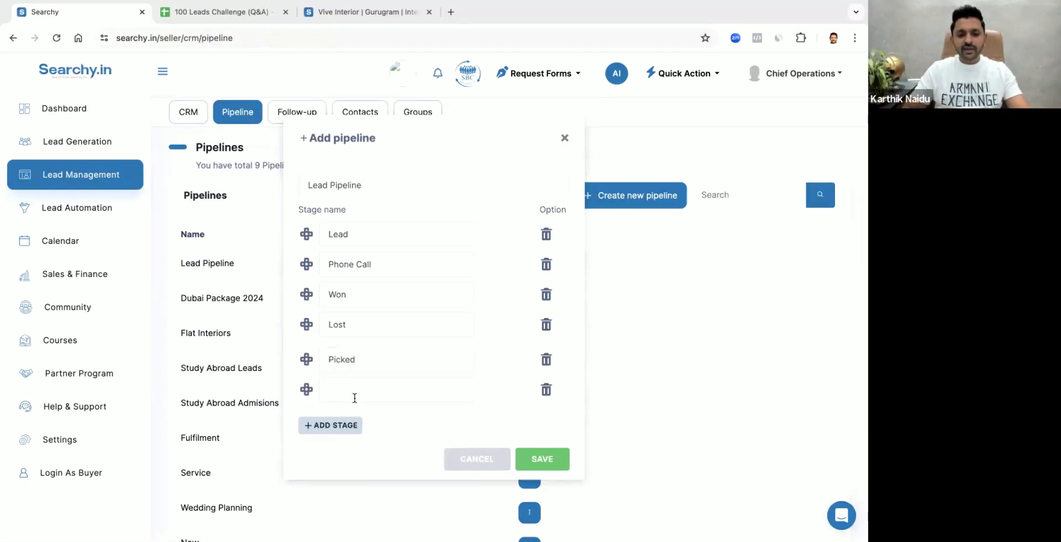
pyautogui.click(354, 397)
pyautogui.write('Not Pi')
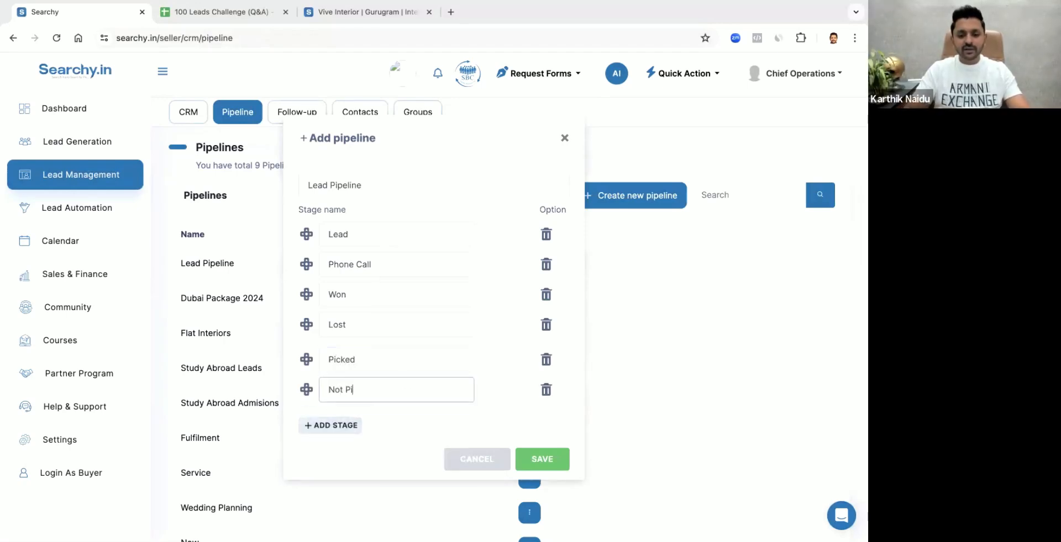
pyautogui.write('cked')
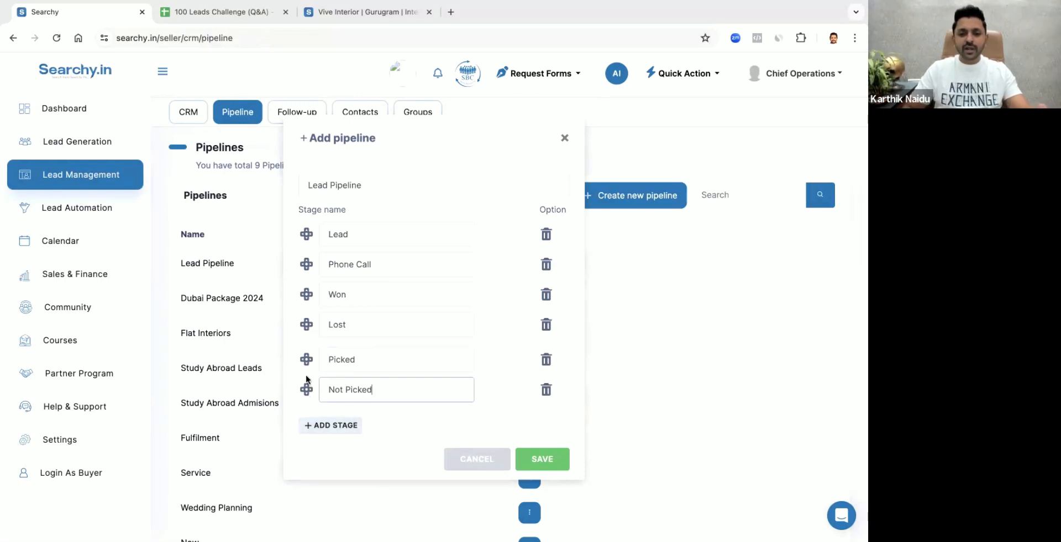
# Place the Picked and Not Picked stages between Phone Call and Won, save the pipeline and return to the CRM opportunities
pyautogui.moveTo(306, 381); pyautogui.dragTo(308, 269)
pyautogui.moveTo(306, 390); pyautogui.dragTo(306, 290)
pyautogui.moveTo(303, 332)
pyautogui.mouseDown()
pyautogui.moveTo(301, 277)
pyautogui.moveTo(302, 325)
pyautogui.mouseUp()
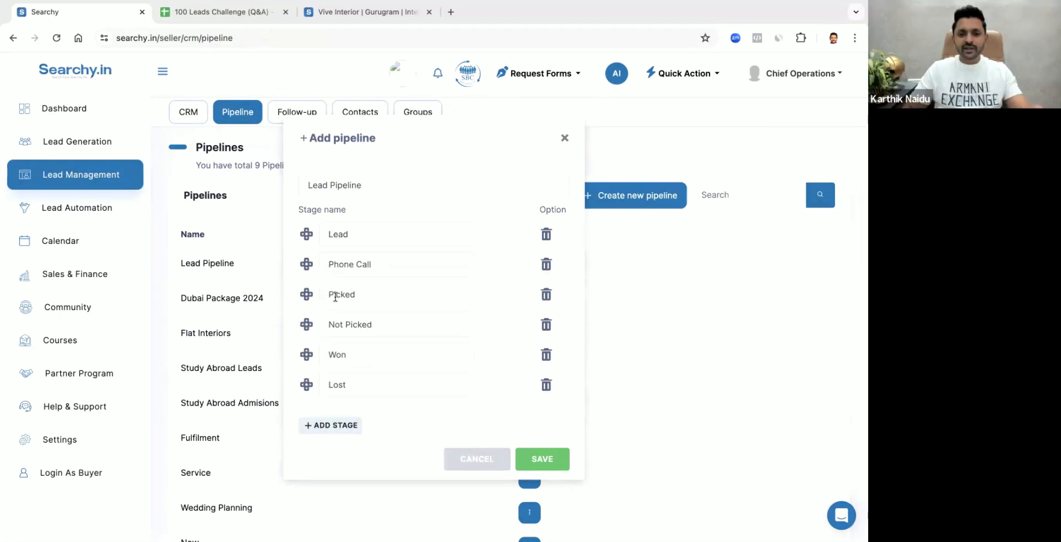
pyautogui.click(542, 468)
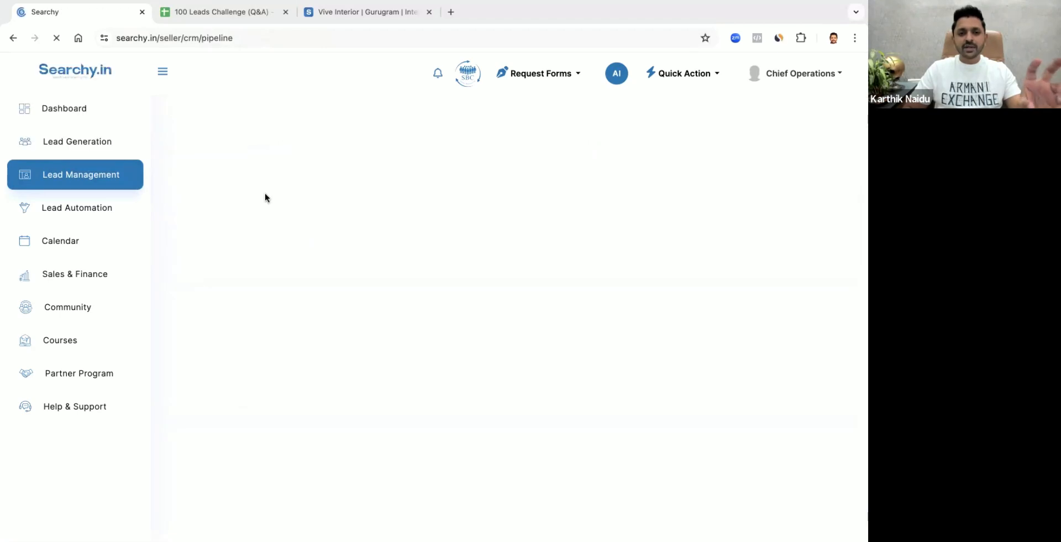
pyautogui.click(188, 112)
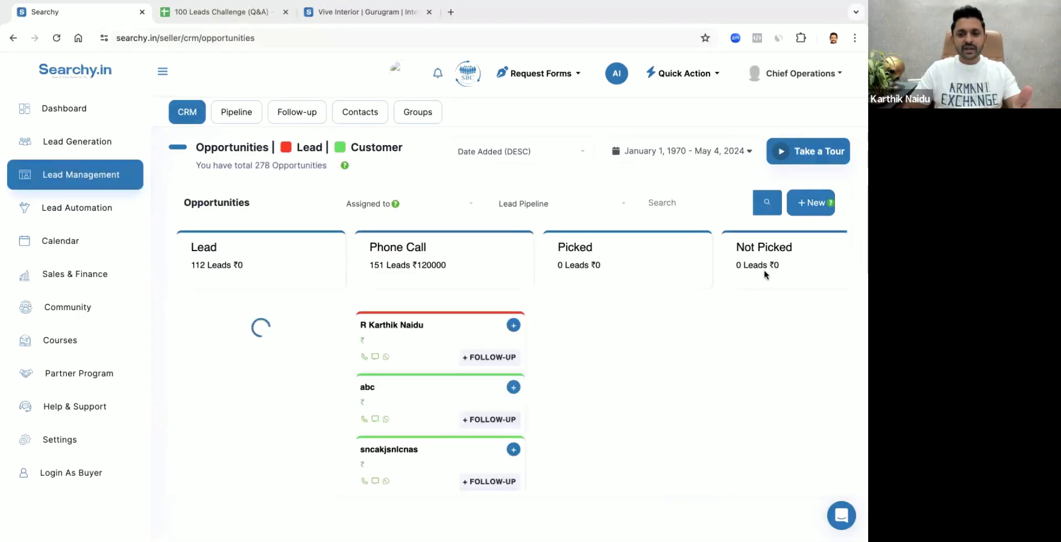
# Move the first three opportunities from the Phone Call stage to the Picked stage
pyautogui.hscroll(5, 764, 270)
pyautogui.hscroll(-5, 642, 273)
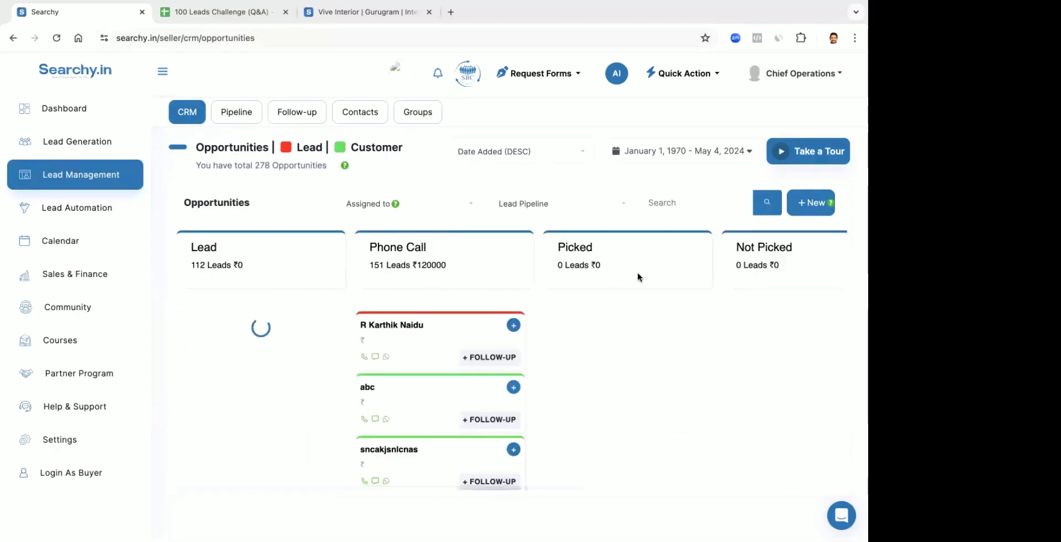
pyautogui.moveTo(404, 327); pyautogui.dragTo(599, 326)
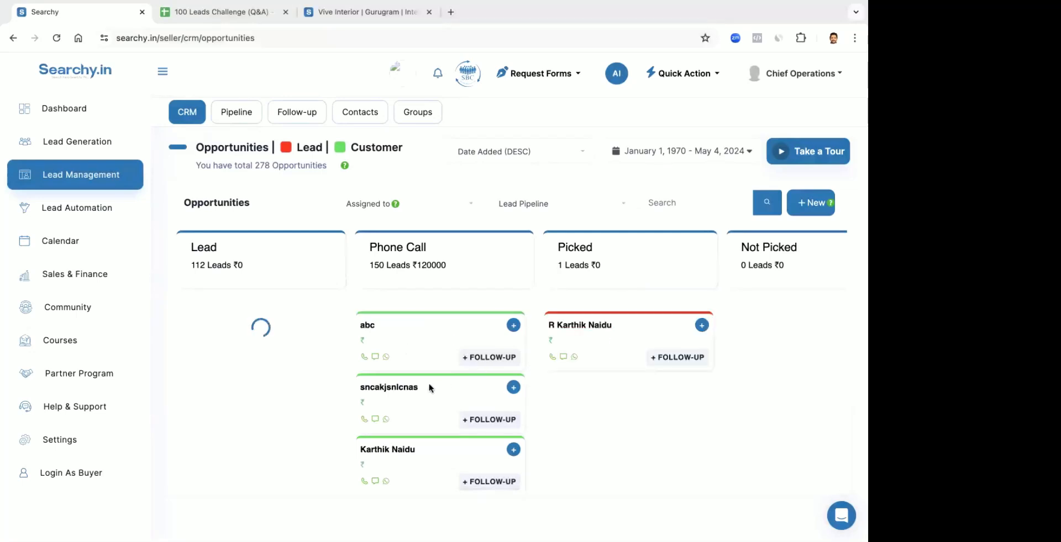
pyautogui.moveTo(429, 382); pyautogui.dragTo(690, 387)
pyautogui.moveTo(419, 329); pyautogui.dragTo(677, 329)
# View the notes of the 9th march opportunity and of another opportunity on the board, closing each record
pyautogui.click(431, 385)
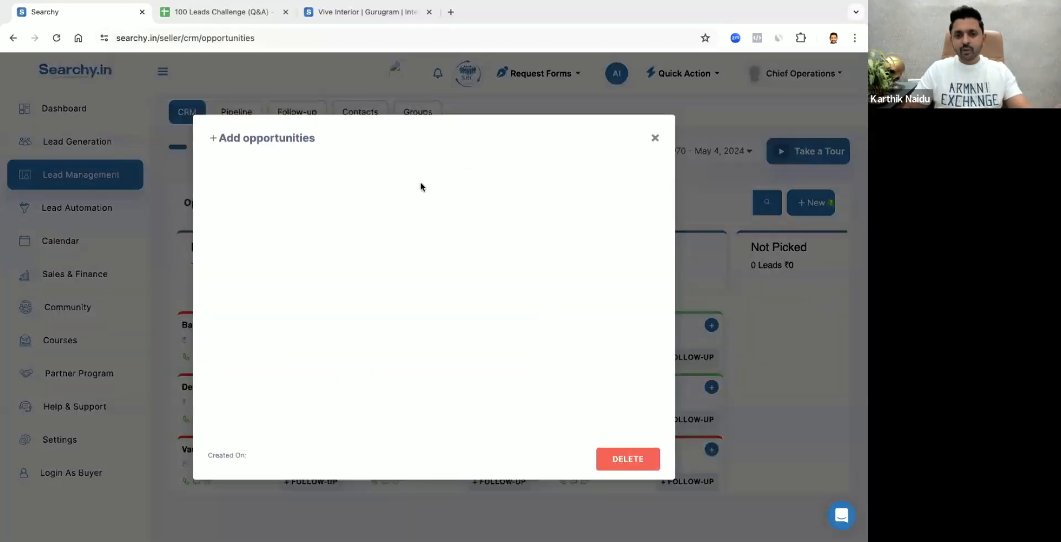
pyautogui.click(418, 170)
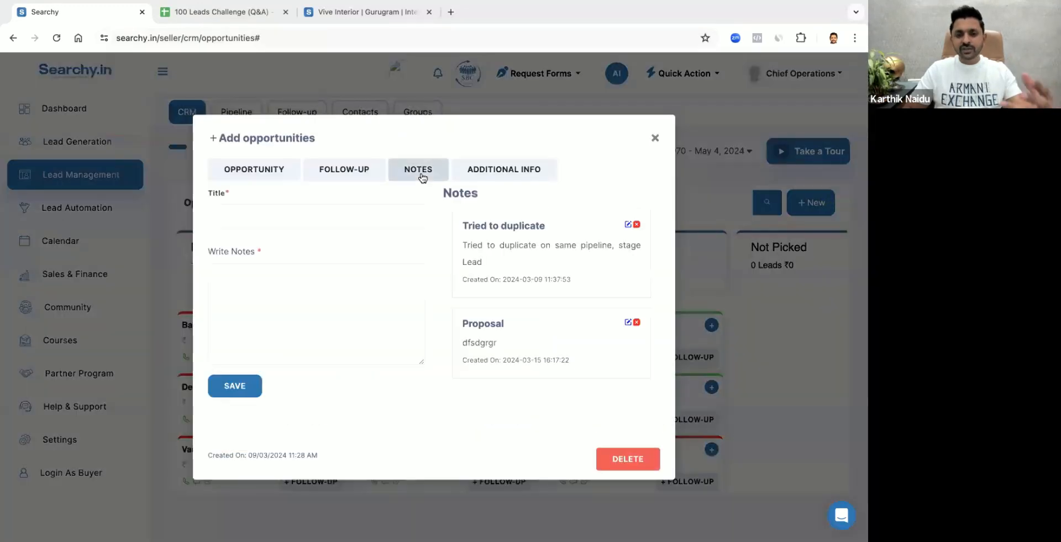
pyautogui.click(655, 137)
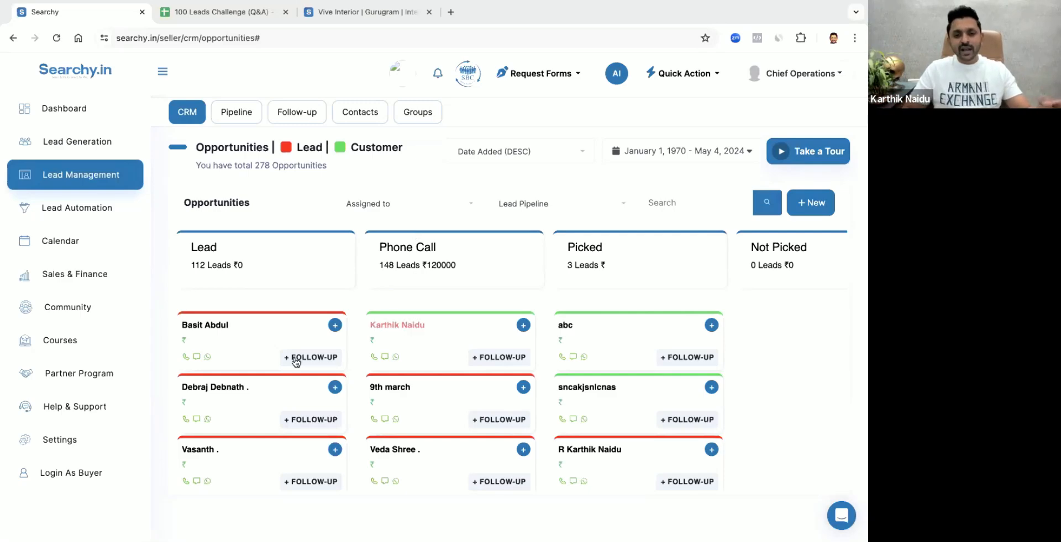
pyautogui.click(258, 404)
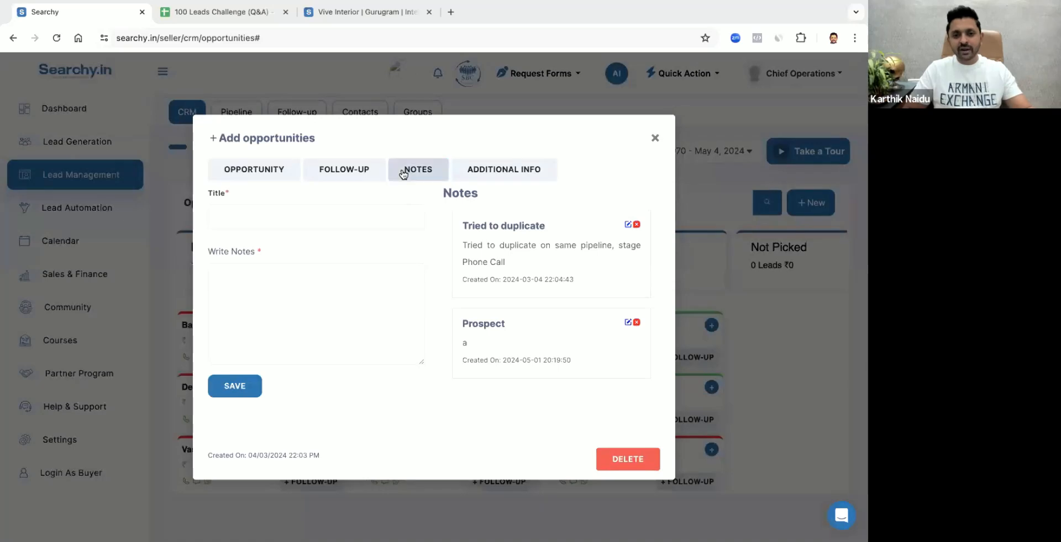
pyautogui.click(655, 138)
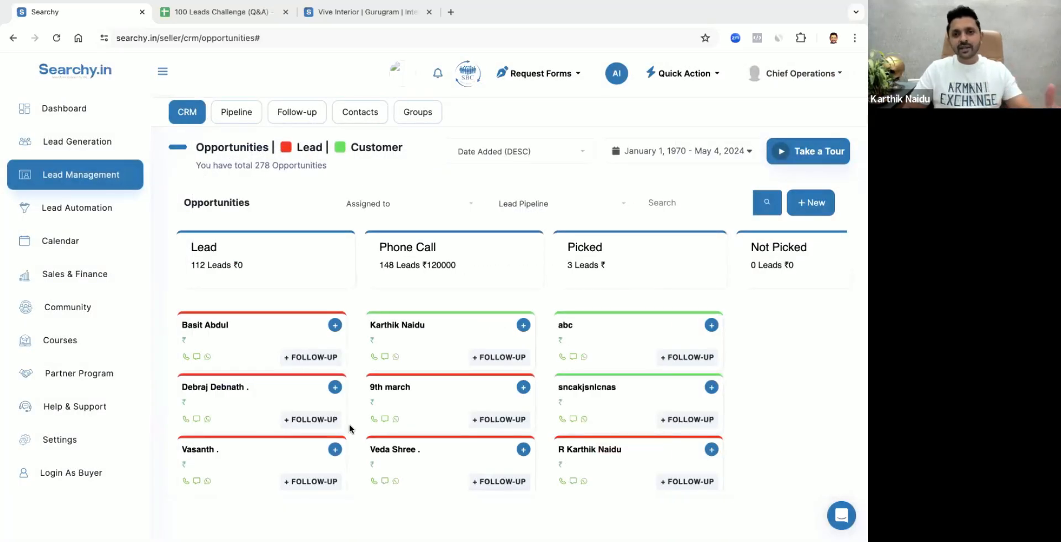
pyautogui.moveTo(562, 6)
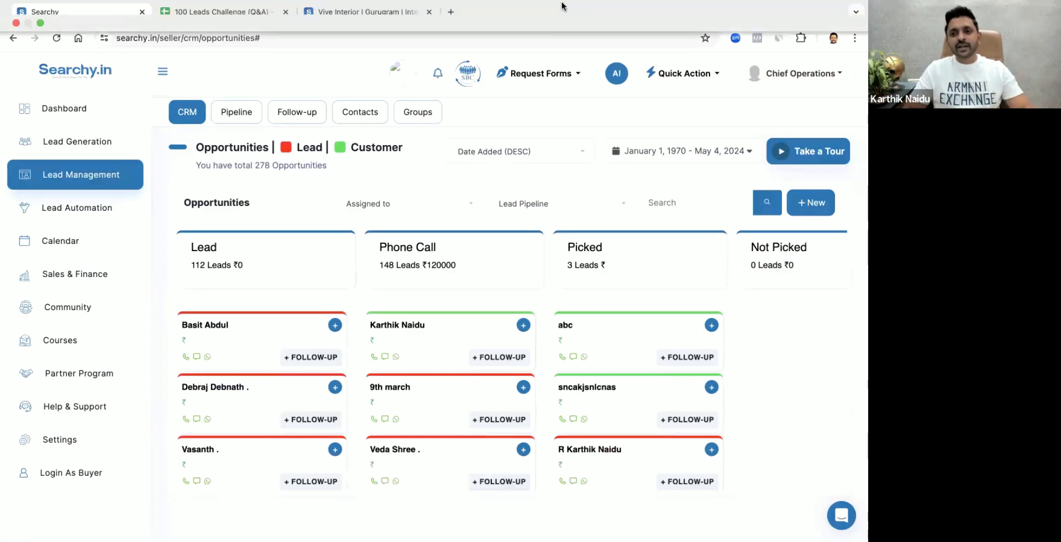